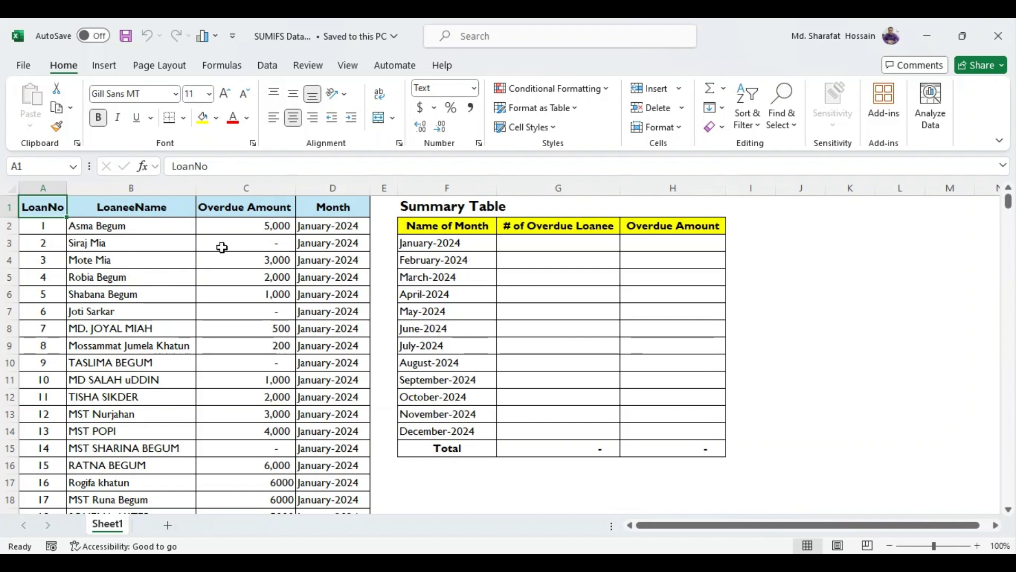
- Examine the overdue amounts and months in the loan records and the month, loanee-count and amount columns of the Summary Table
{"action": "scroll", "coordinate": [222, 247], "scroll_direction": "down", "scroll_amount": 20}
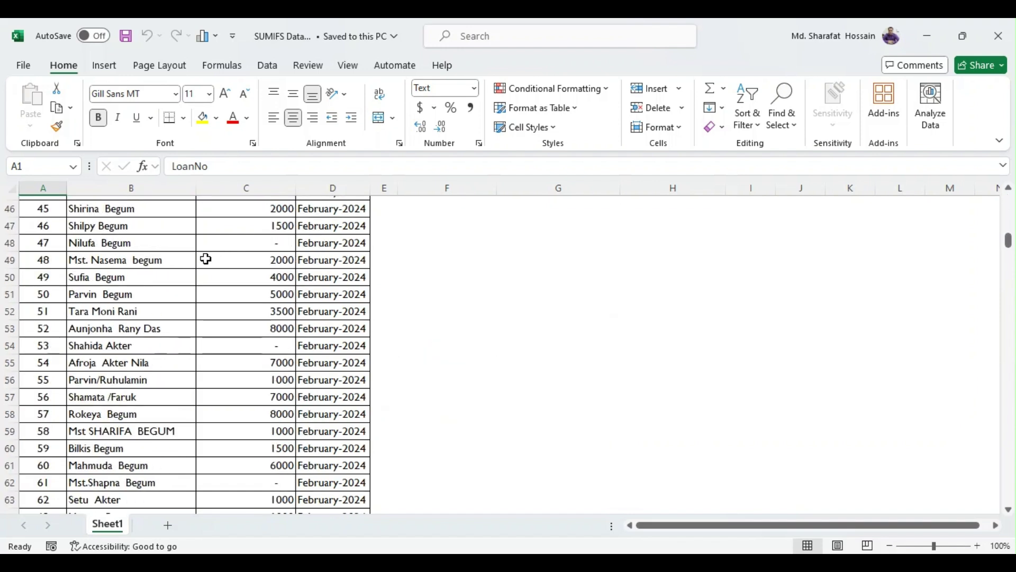
{"action": "scroll", "coordinate": [205, 280], "scroll_direction": "down", "scroll_amount": 20}
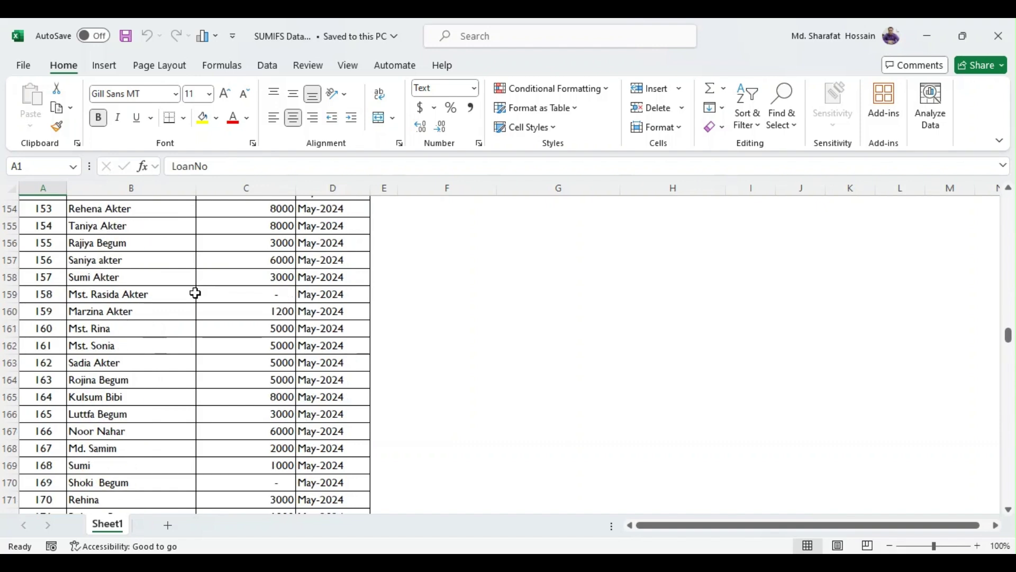
{"action": "scroll", "coordinate": [198, 292], "scroll_direction": "down", "scroll_amount": 20}
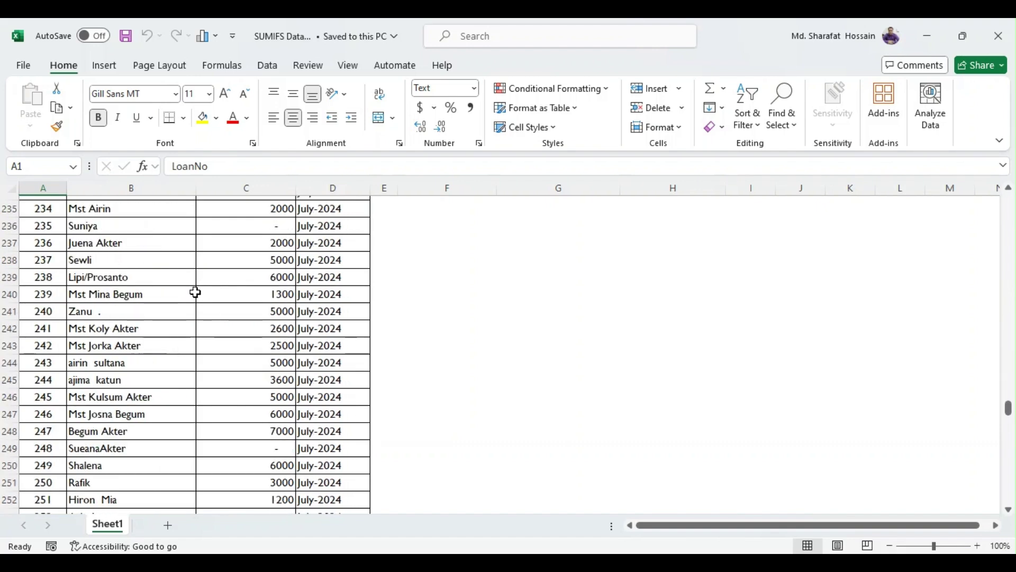
{"action": "scroll", "coordinate": [202, 291], "scroll_direction": "down", "scroll_amount": 18}
{"action": "scroll", "coordinate": [205, 291], "scroll_direction": "up", "scroll_amount": 14}
{"action": "left_click_drag", "start_coordinate": [1009, 470], "coordinate": [1008, 200]}
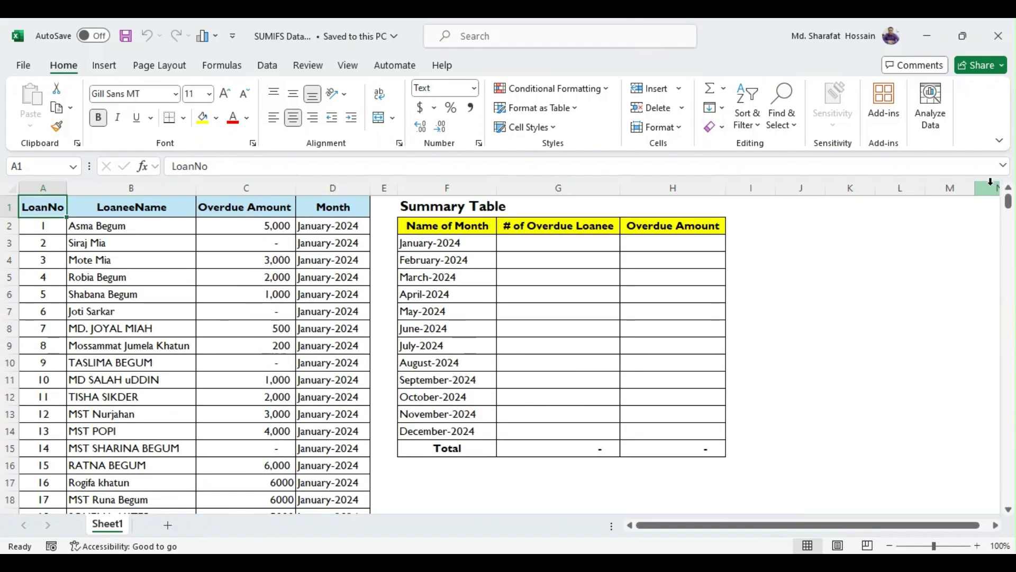
{"action": "left_click", "coordinate": [238, 225]}
{"action": "left_click_drag", "start_coordinate": [238, 225], "coordinate": [227, 489]}
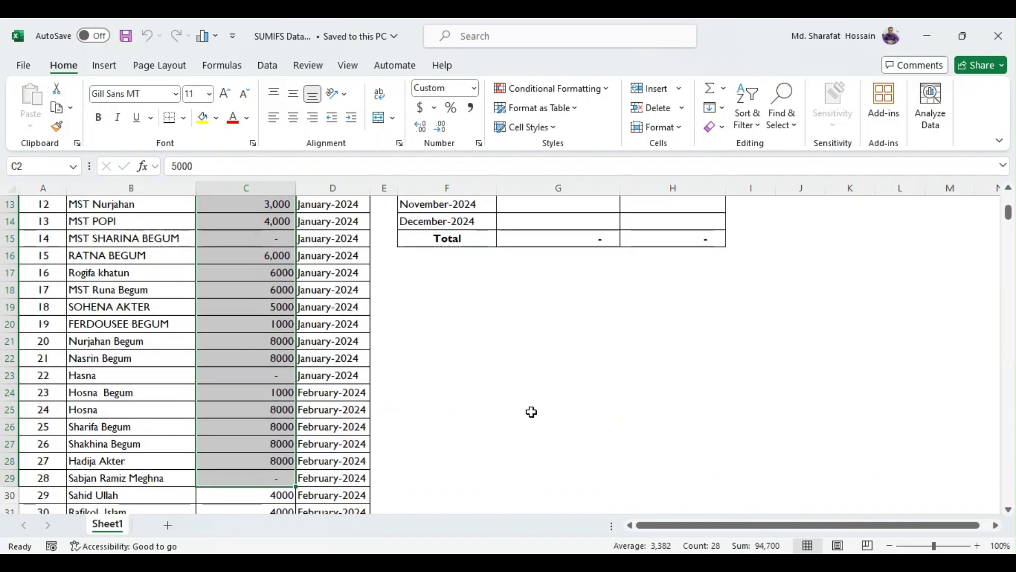
{"action": "scroll", "coordinate": [531, 413], "scroll_direction": "up", "scroll_amount": 4}
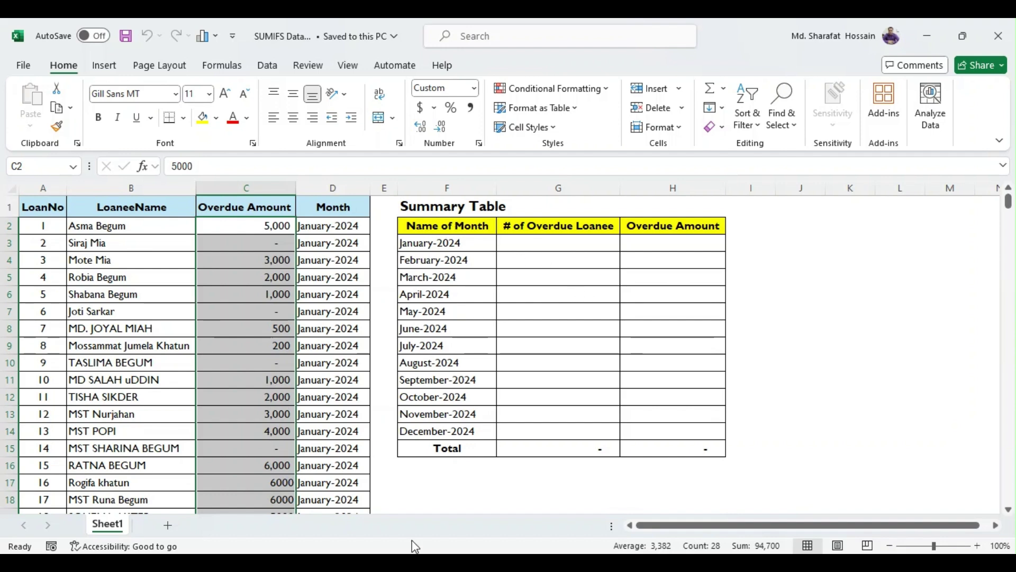
{"action": "left_click_drag", "start_coordinate": [417, 249], "coordinate": [438, 429]}
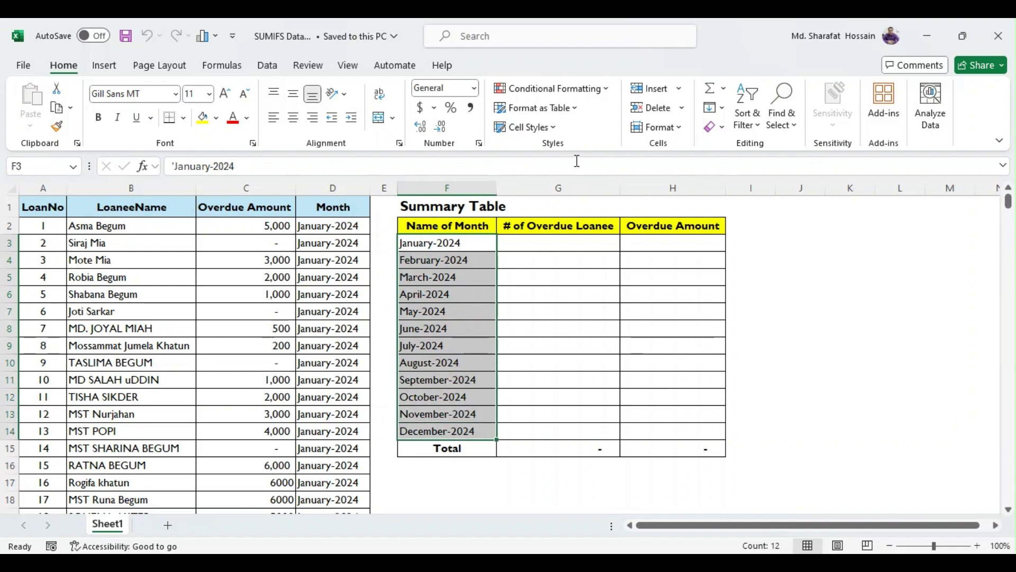
{"action": "left_click", "coordinate": [532, 234]}
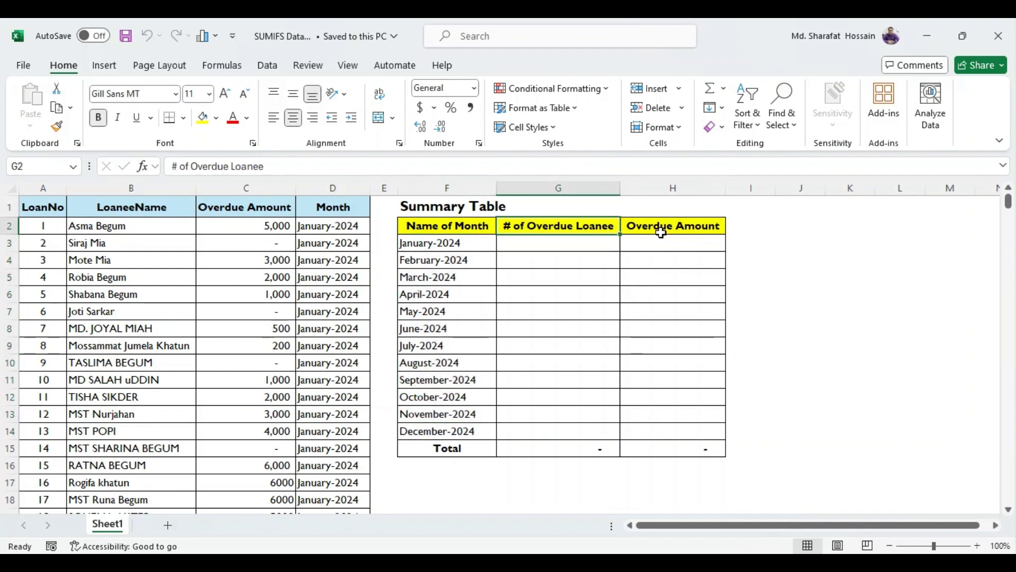
{"action": "left_click", "coordinate": [658, 228]}
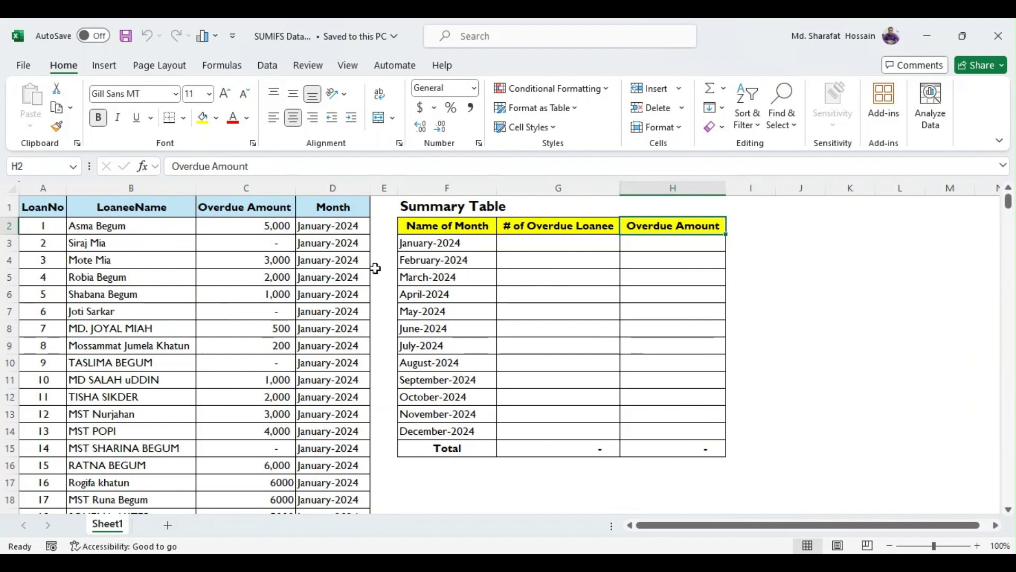
- Insert a new column between Overdue Amount and Month and give it the header "Overdue Loanee"
{"action": "left_click", "coordinate": [253, 187]}
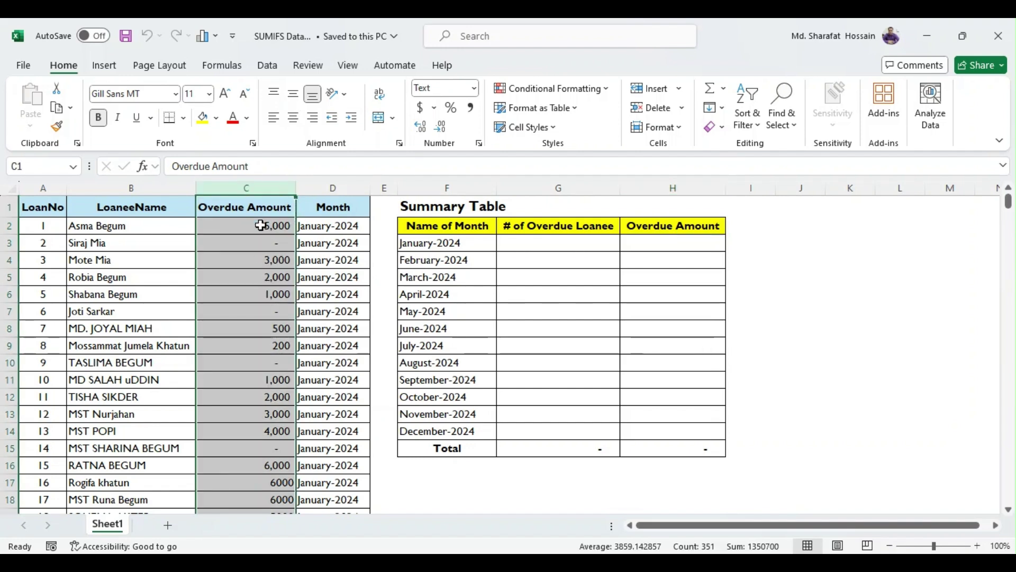
{"action": "left_click", "coordinate": [321, 189]}
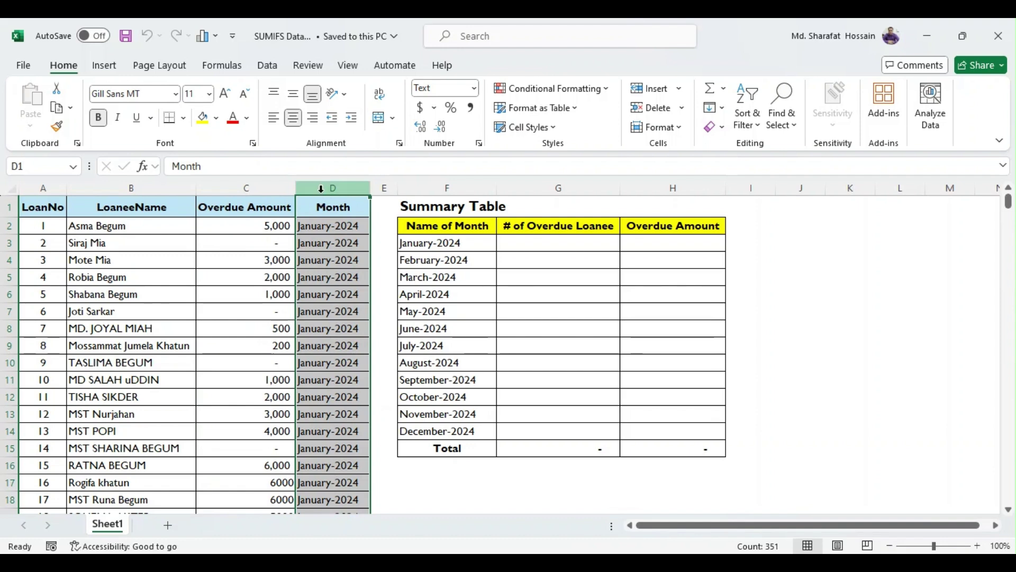
{"action": "key", "text": "ctrl+shift+plus"}
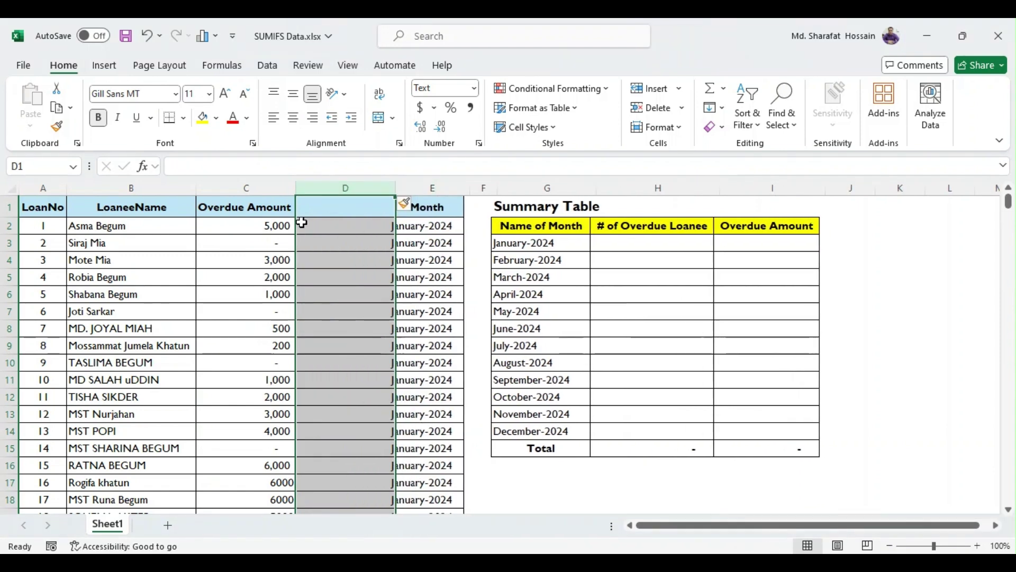
{"action": "left_click", "coordinate": [313, 202]}
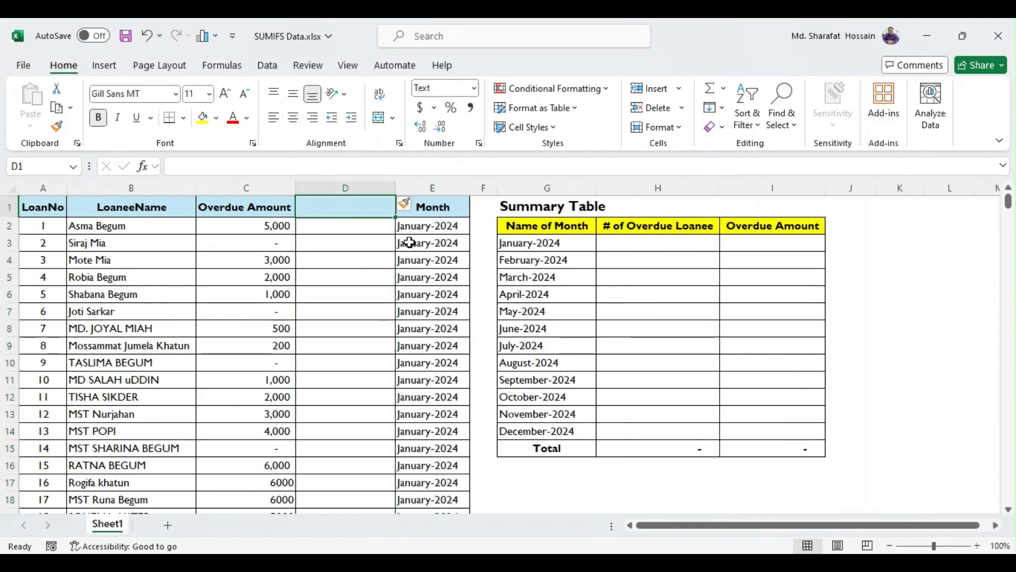
{"action": "type", "text": "Ov"}
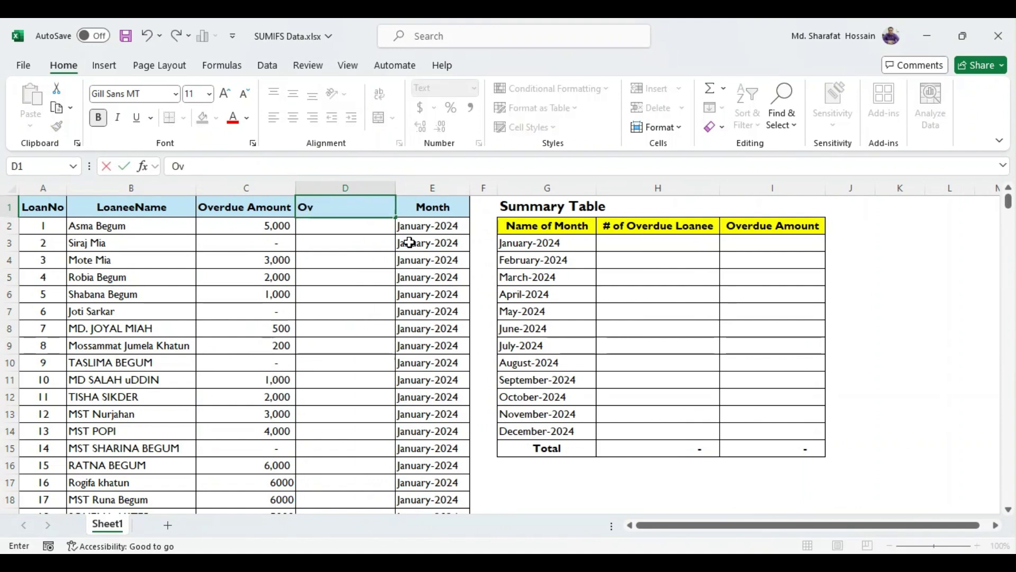
{"action": "type", "text": "erdue Loaneee"}
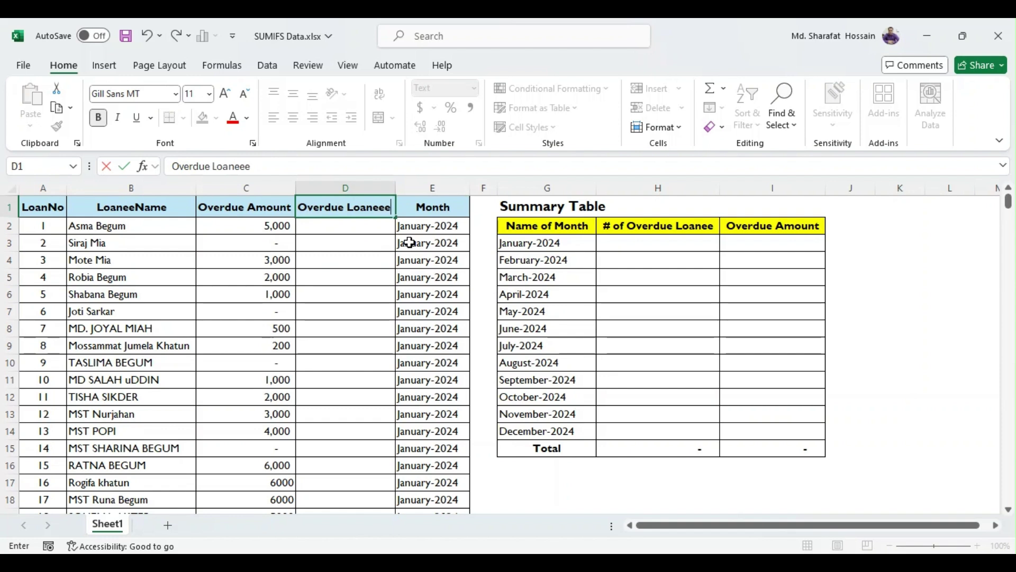
{"action": "key", "text": "Return"}
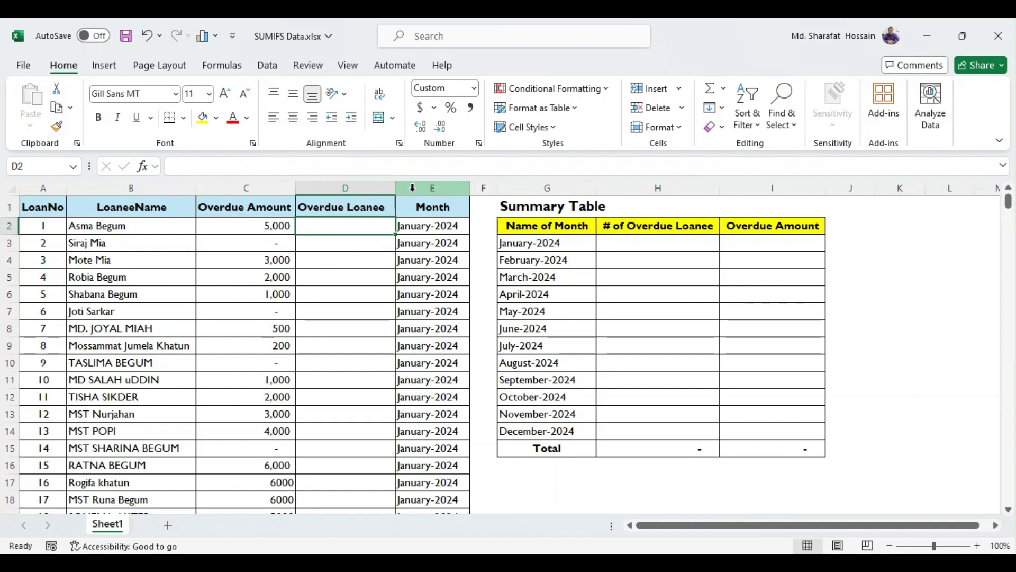
- Enter the formula =IF(C2>0,1,0) in D2 to flag whether the first loan has an overdue amount
{"action": "type", "text": "="}
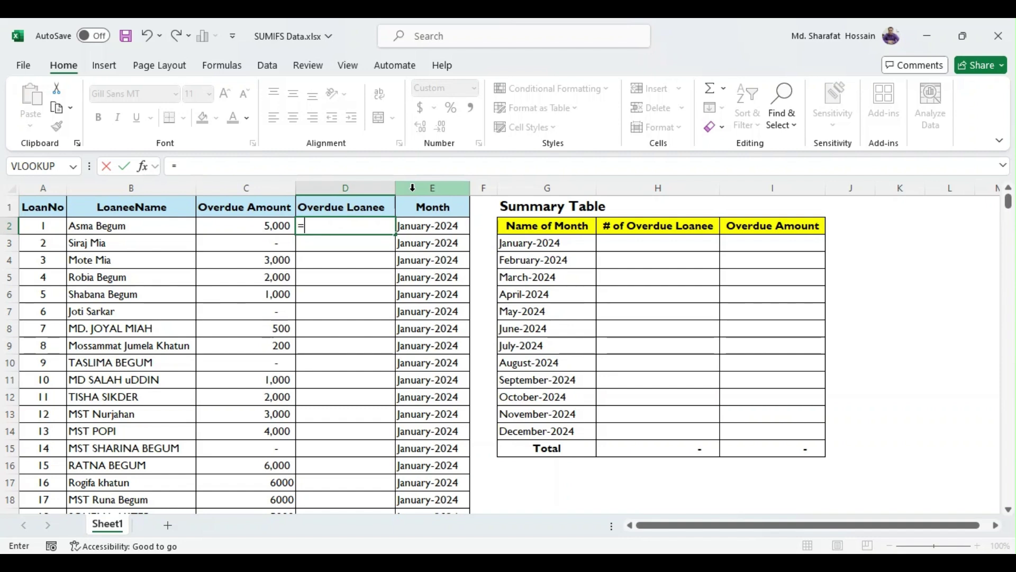
{"action": "type", "text": "f("}
{"action": "key", "text": "Left"}
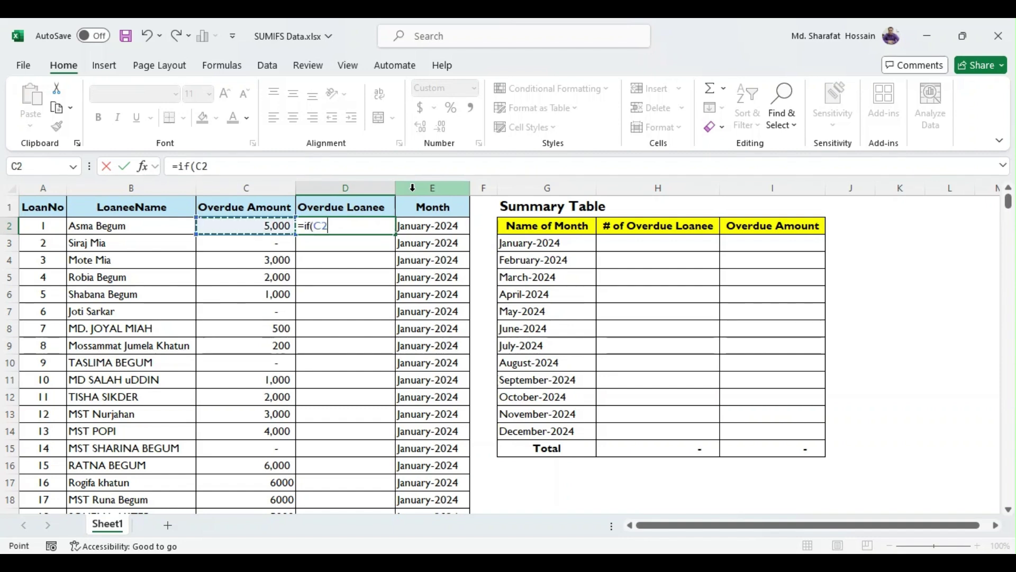
{"action": "type", "text": ">0,"}
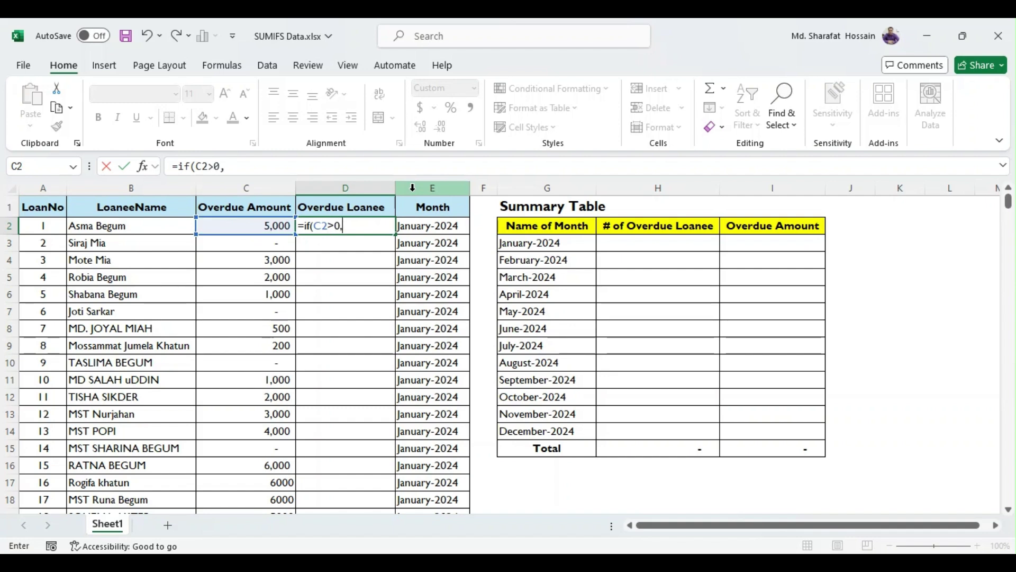
{"action": "type", "text": "1,0)"}
{"action": "key", "text": "Return"}
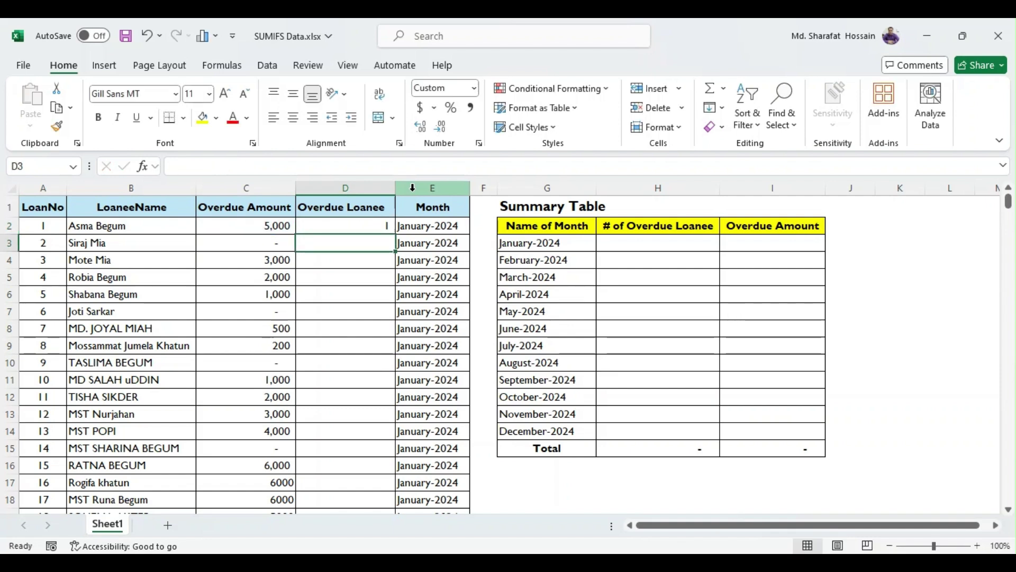
- Fill the Overdue Loanee formula from D2 down to the last loan record in row 351
{"action": "left_click", "coordinate": [268, 225]}
{"action": "left_click_drag", "start_coordinate": [268, 225], "coordinate": [269, 486]}
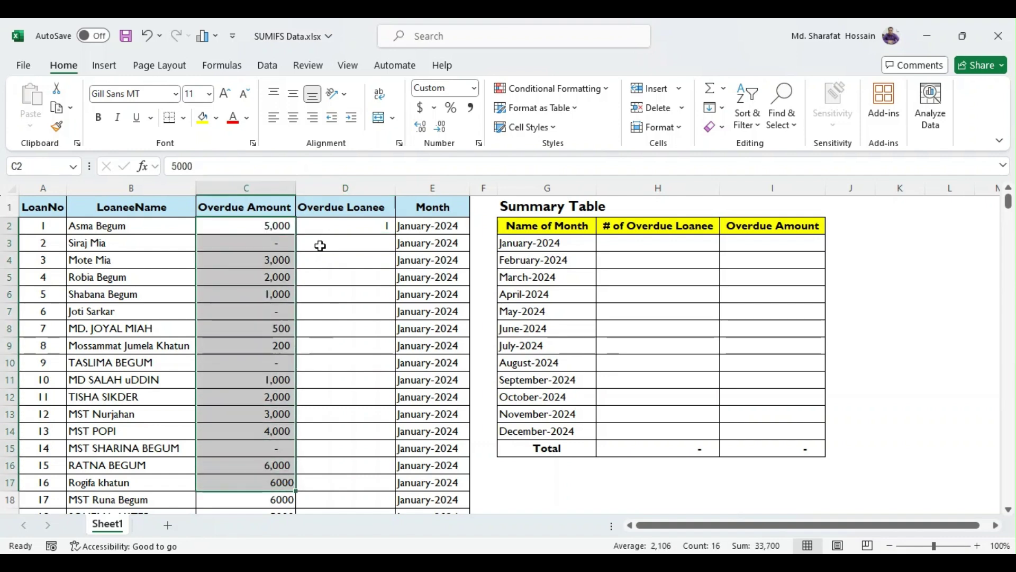
{"action": "left_click", "coordinate": [357, 227]}
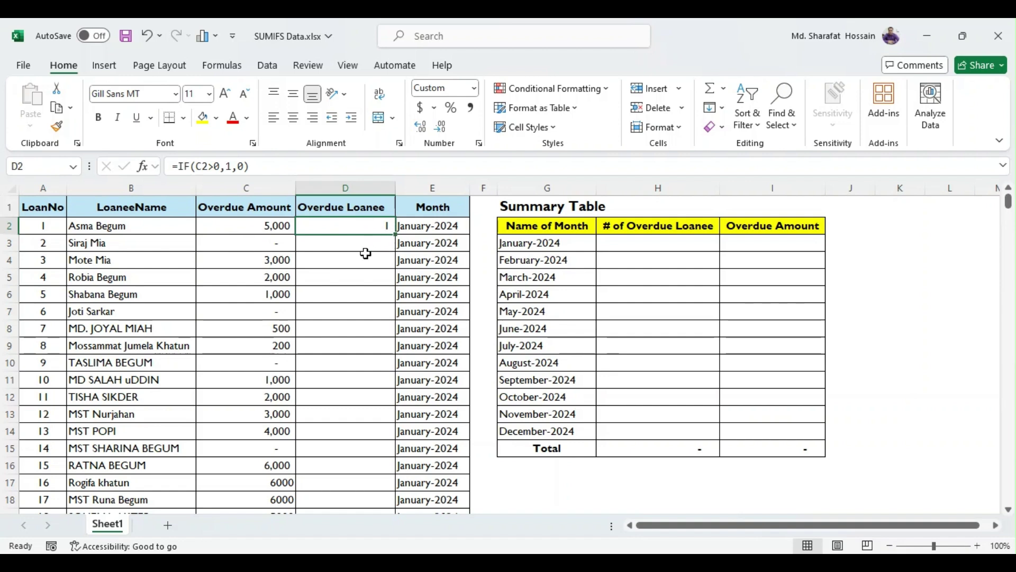
{"action": "double_click", "coordinate": [398, 233]}
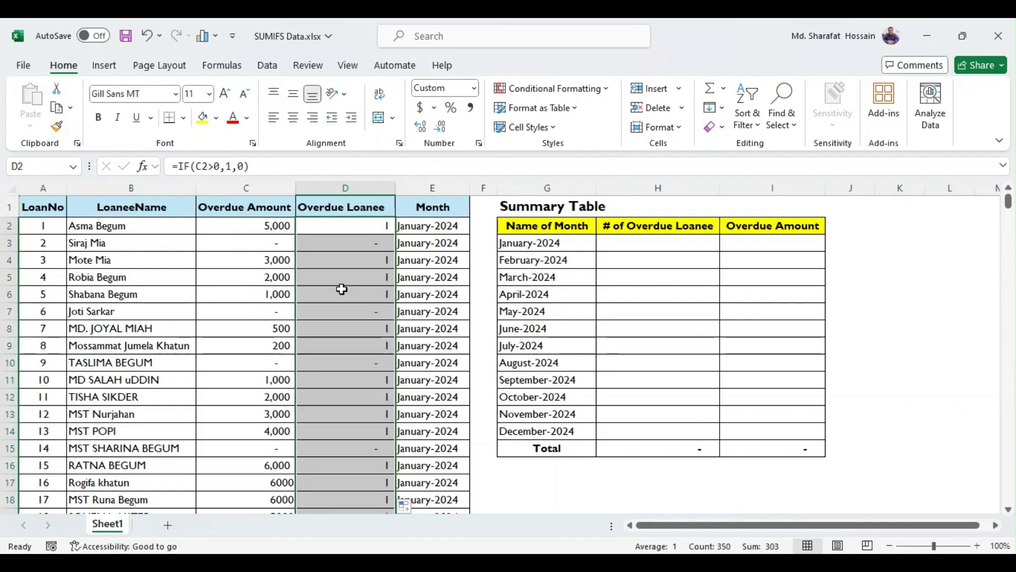
- Check the Overdue Loanee flags and formulas against the overdue amounts throughout the loan list
{"action": "scroll", "coordinate": [340, 294], "scroll_direction": "down", "scroll_amount": 20}
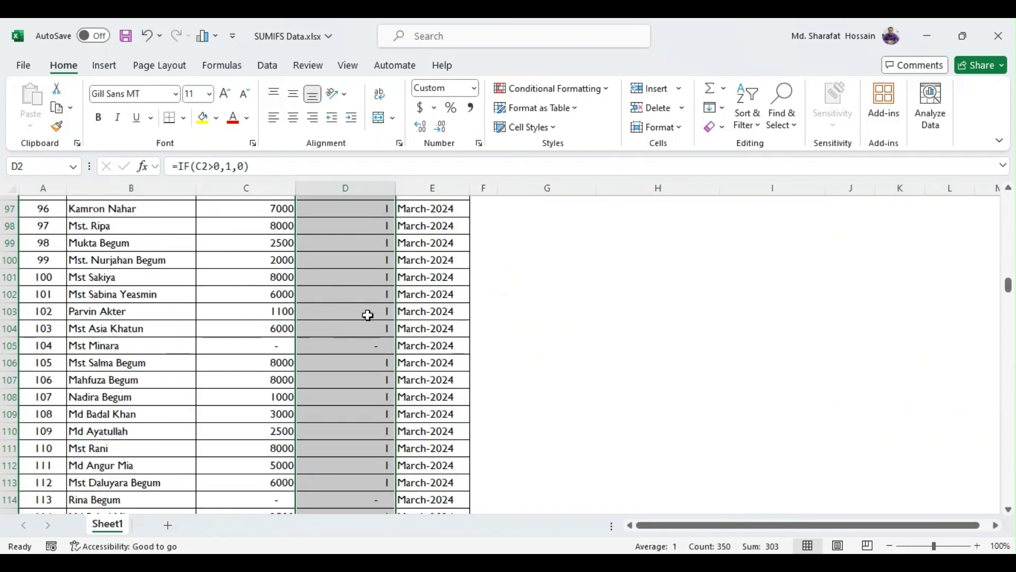
{"action": "scroll", "coordinate": [382, 321], "scroll_direction": "down", "scroll_amount": 20}
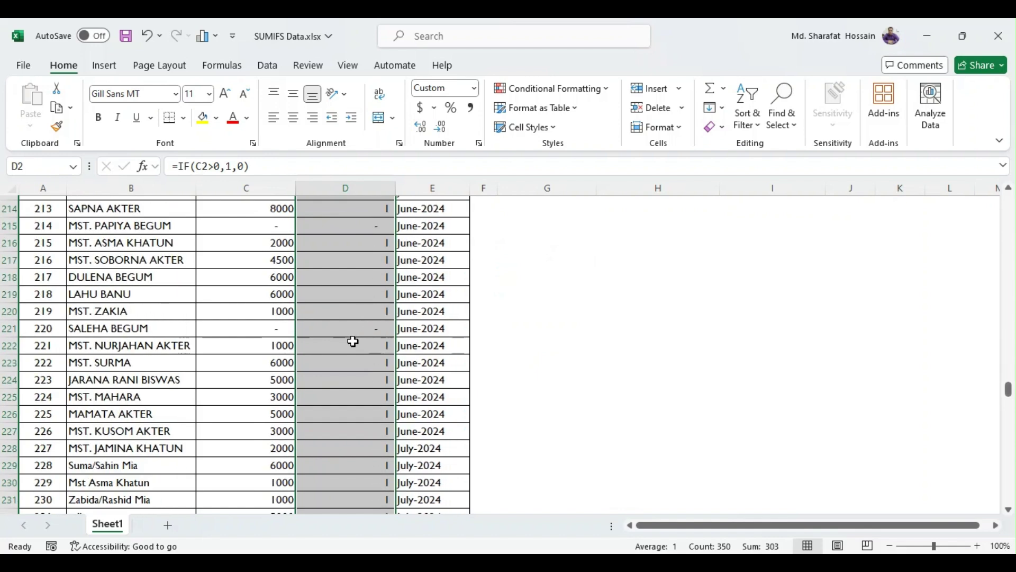
{"action": "scroll", "coordinate": [347, 347], "scroll_direction": "down", "scroll_amount": 20}
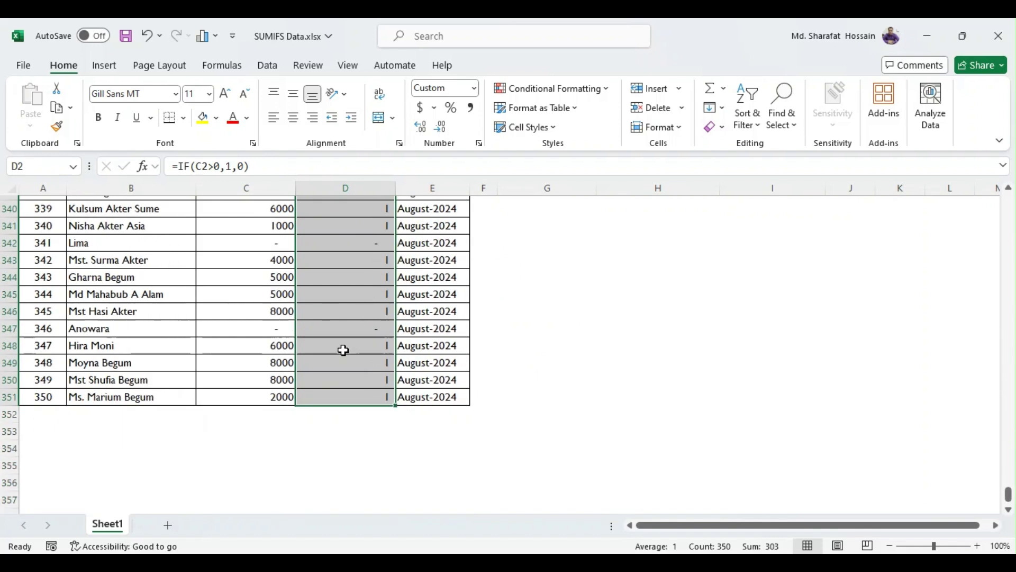
{"action": "scroll", "coordinate": [341, 351], "scroll_direction": "up", "scroll_amount": 6}
{"action": "left_click_drag", "start_coordinate": [1009, 497], "coordinate": [1009, 201]}
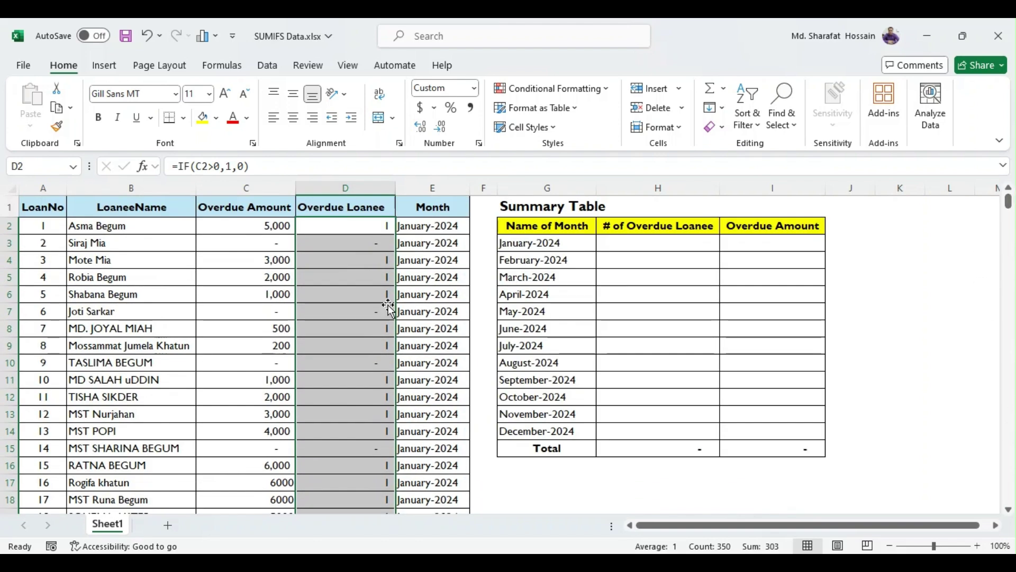
{"action": "left_click", "coordinate": [338, 247]}
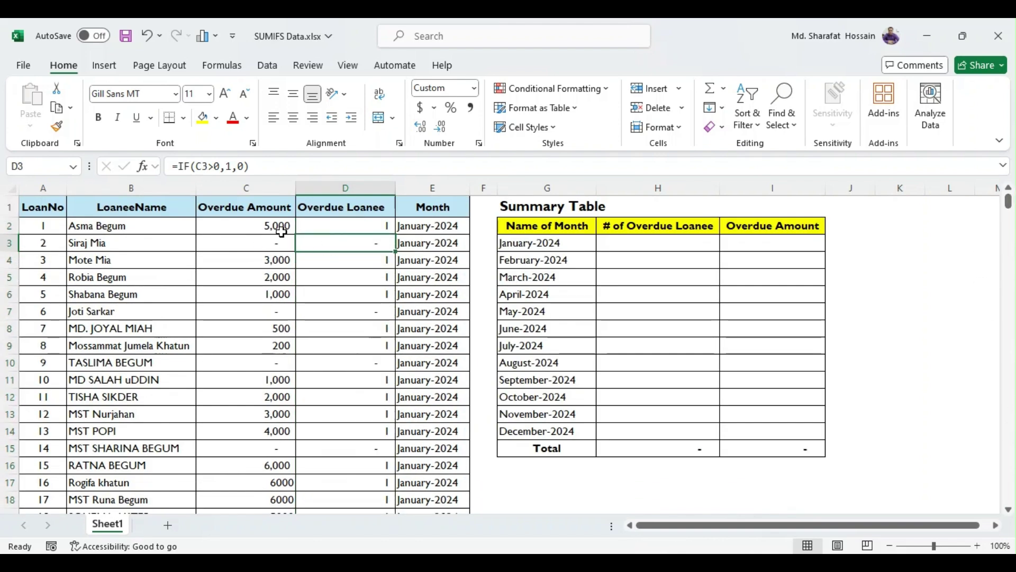
{"action": "left_click", "coordinate": [383, 223]}
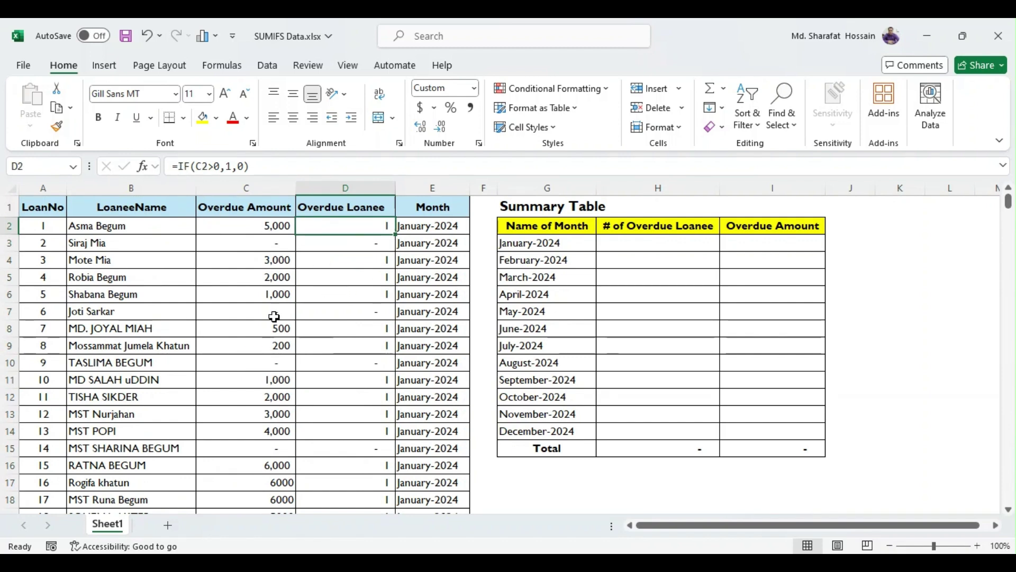
{"action": "scroll", "coordinate": [270, 288], "scroll_direction": "down", "scroll_amount": 7}
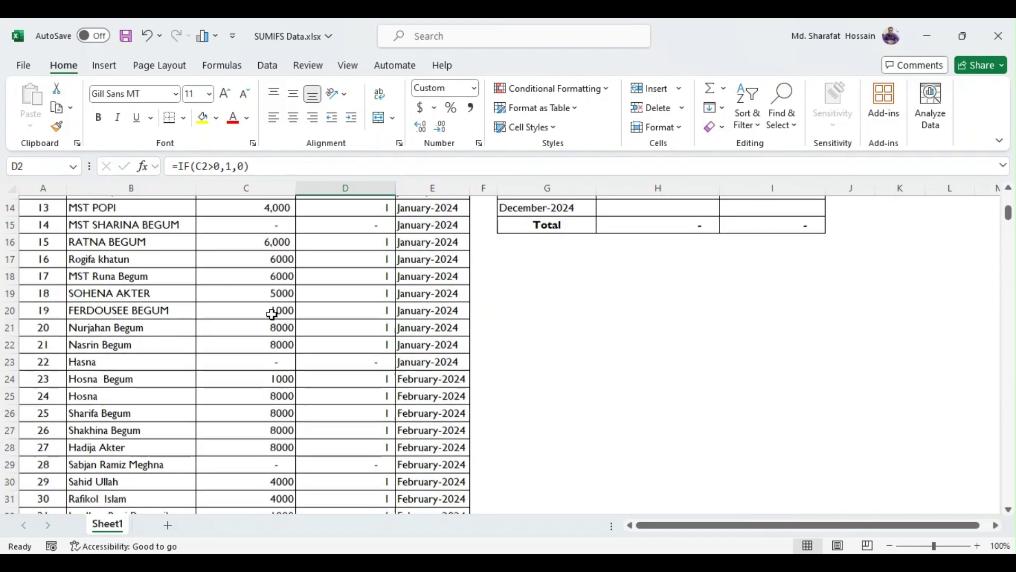
{"action": "scroll", "coordinate": [270, 390], "scroll_direction": "up", "scroll_amount": 6}
{"action": "scroll", "coordinate": [271, 382], "scroll_direction": "up", "scroll_amount": 1}
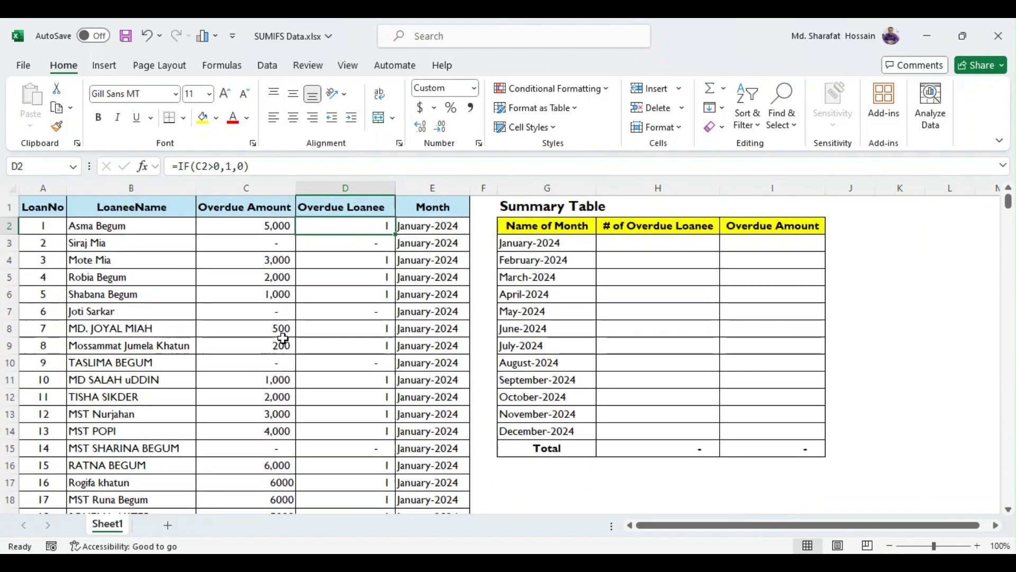
{"action": "scroll", "coordinate": [313, 281], "scroll_direction": "down", "scroll_amount": 15}
{"action": "scroll", "coordinate": [280, 384], "scroll_direction": "up", "scroll_amount": 9}
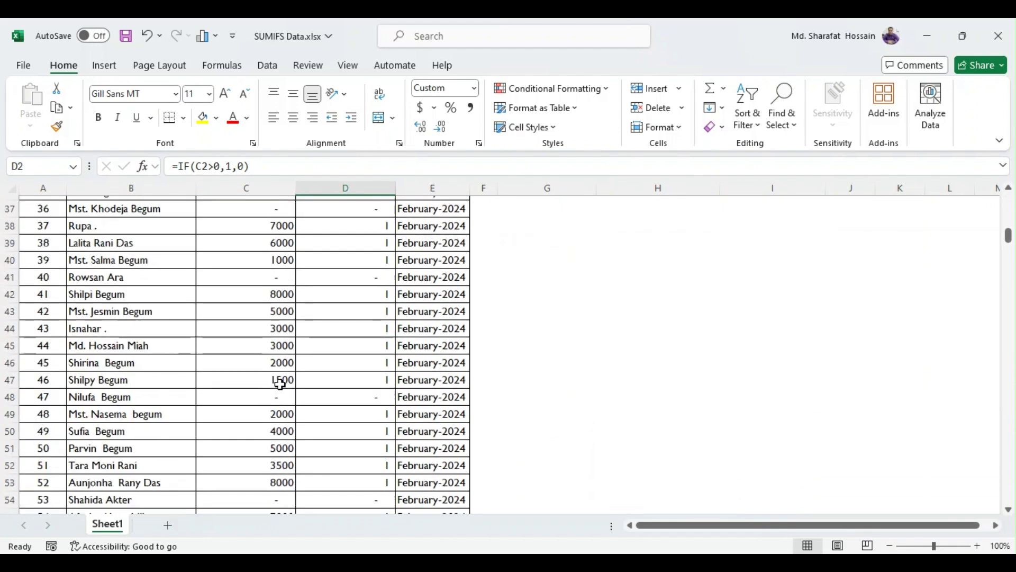
{"action": "scroll", "coordinate": [282, 380], "scroll_direction": "up", "scroll_amount": 1}
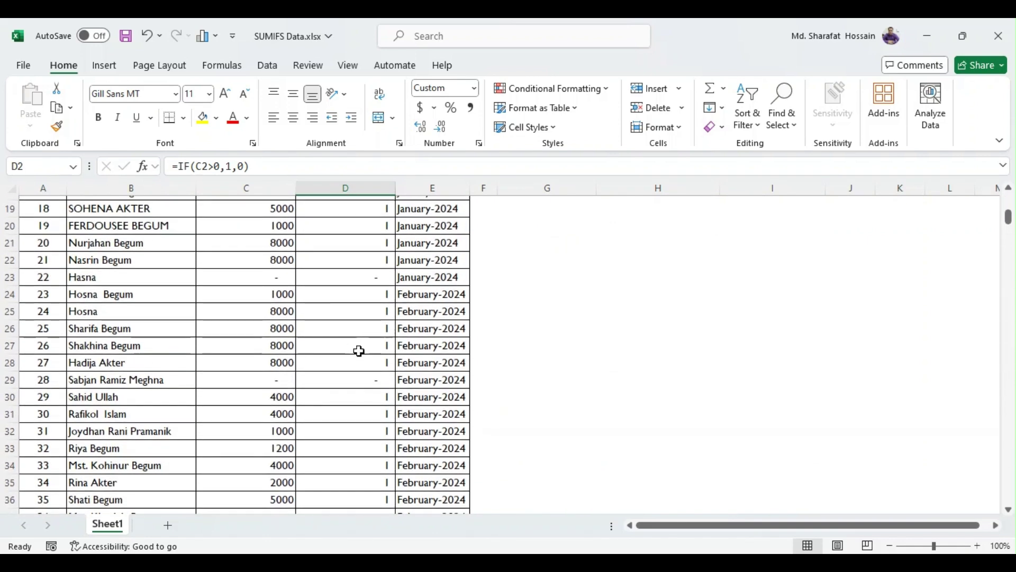
{"action": "left_click", "coordinate": [350, 382]}
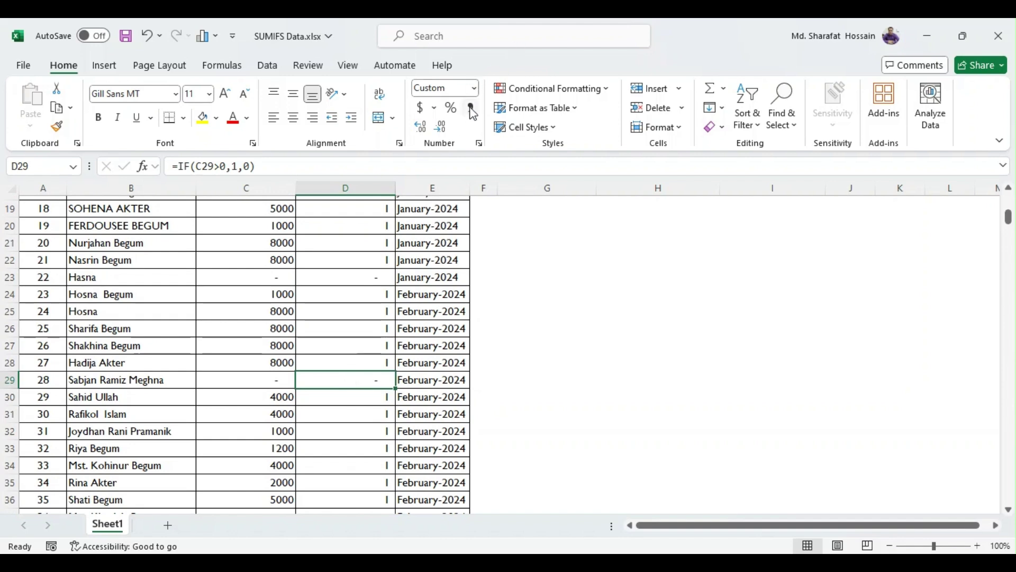
{"action": "scroll", "coordinate": [359, 295], "scroll_direction": "up", "scroll_amount": 6}
{"action": "scroll", "coordinate": [358, 295], "scroll_direction": "up", "scroll_amount": 1}
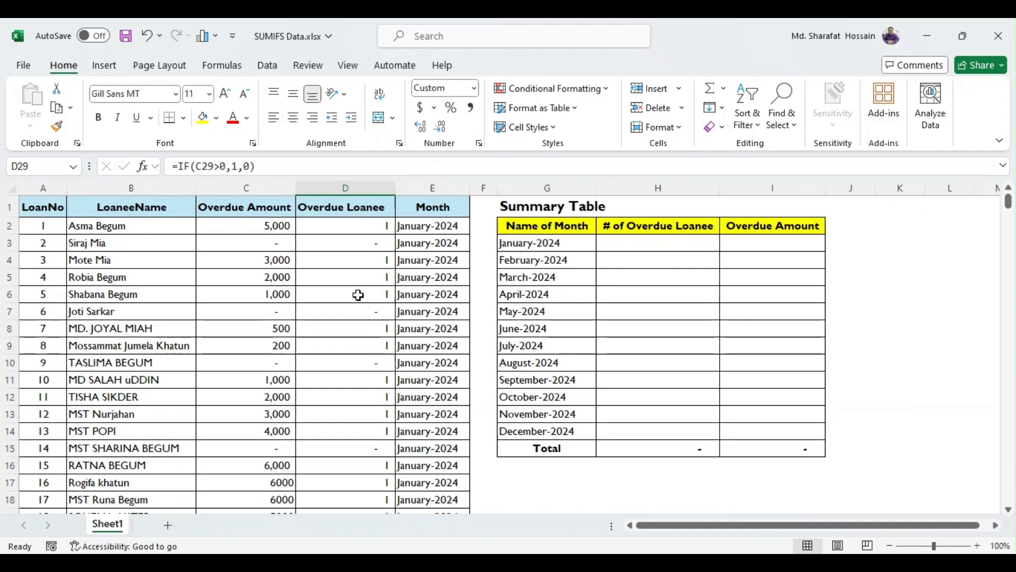
- Apply comma-style number formatting to the Overdue Loanee values in D2:D351 and show them with one decimal place
{"action": "left_click", "coordinate": [357, 244]}
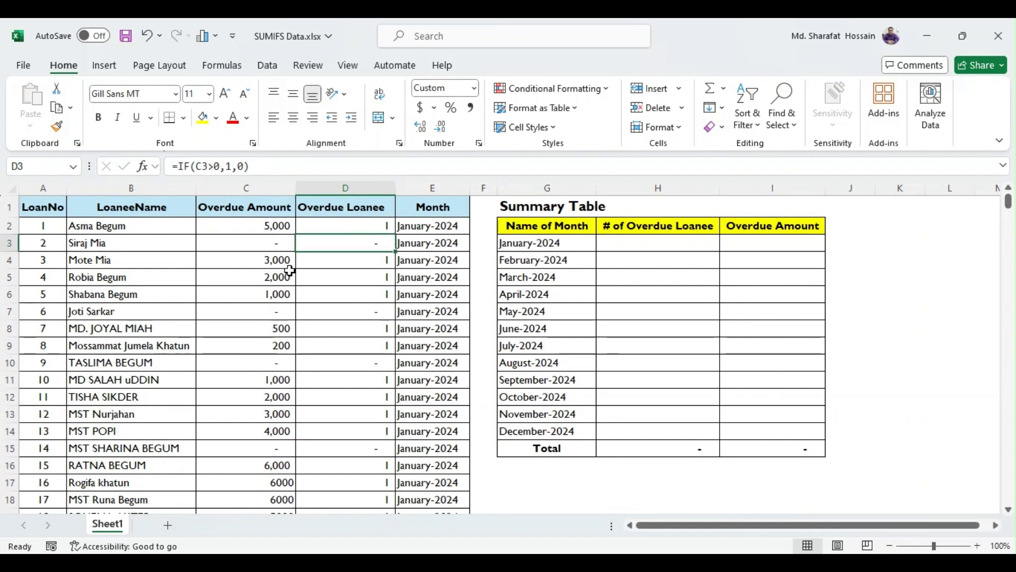
{"action": "left_click", "coordinate": [344, 226]}
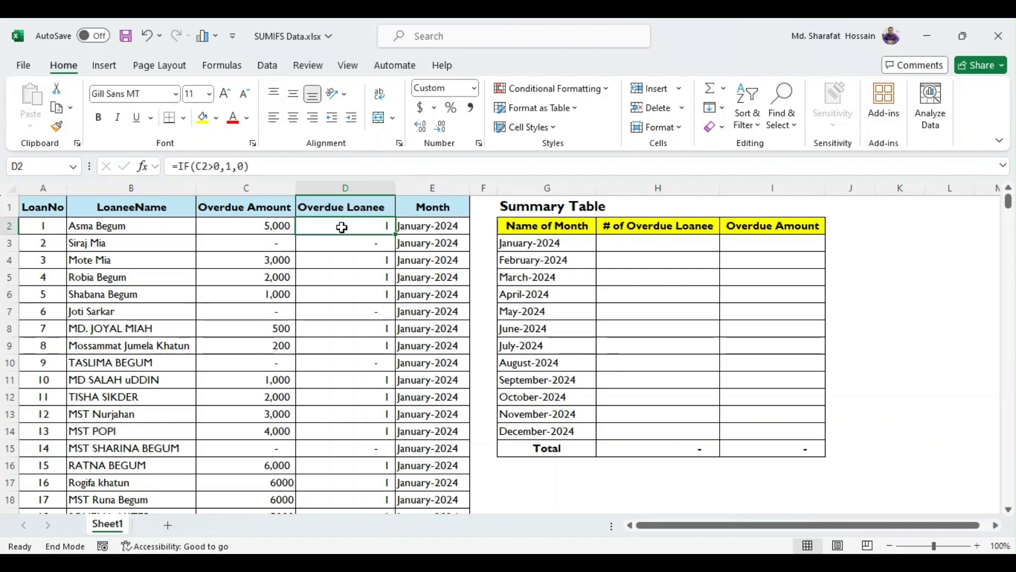
{"action": "key", "text": "ctrl+shift+Down"}
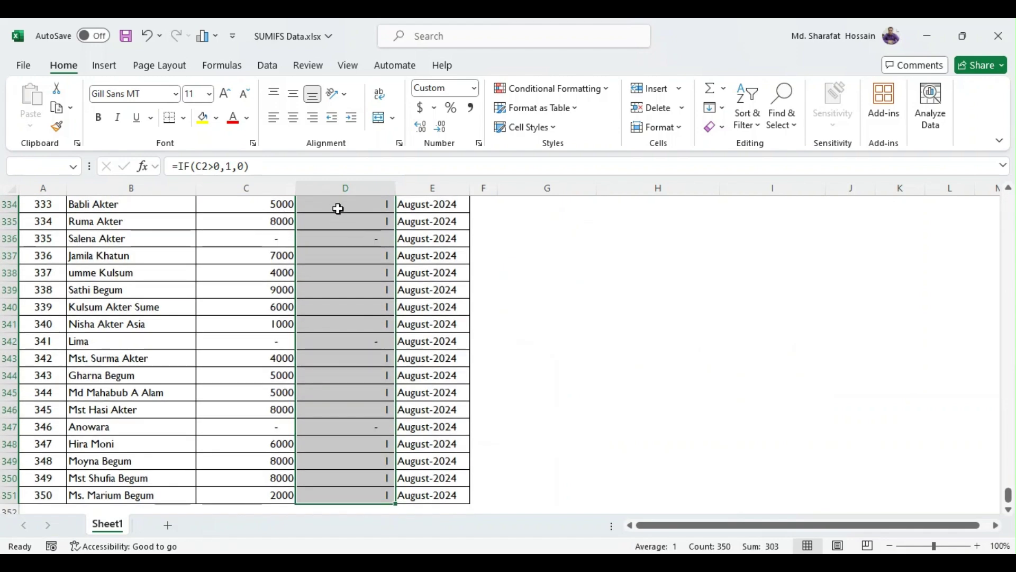
{"action": "left_click", "coordinate": [472, 108]}
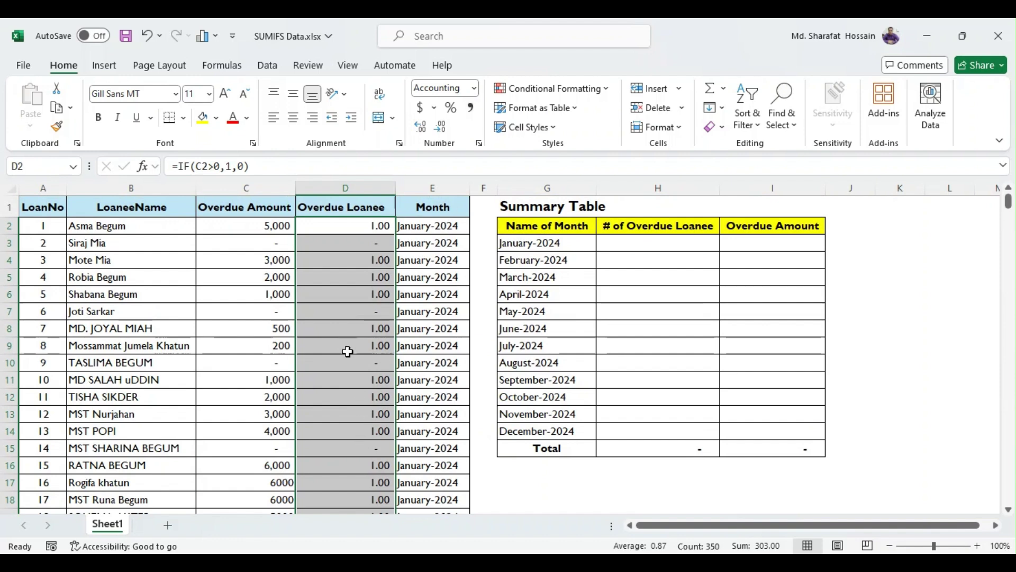
{"action": "left_click", "coordinate": [421, 128]}
{"action": "left_click", "coordinate": [441, 129]}
{"action": "left_click", "coordinate": [441, 129]}
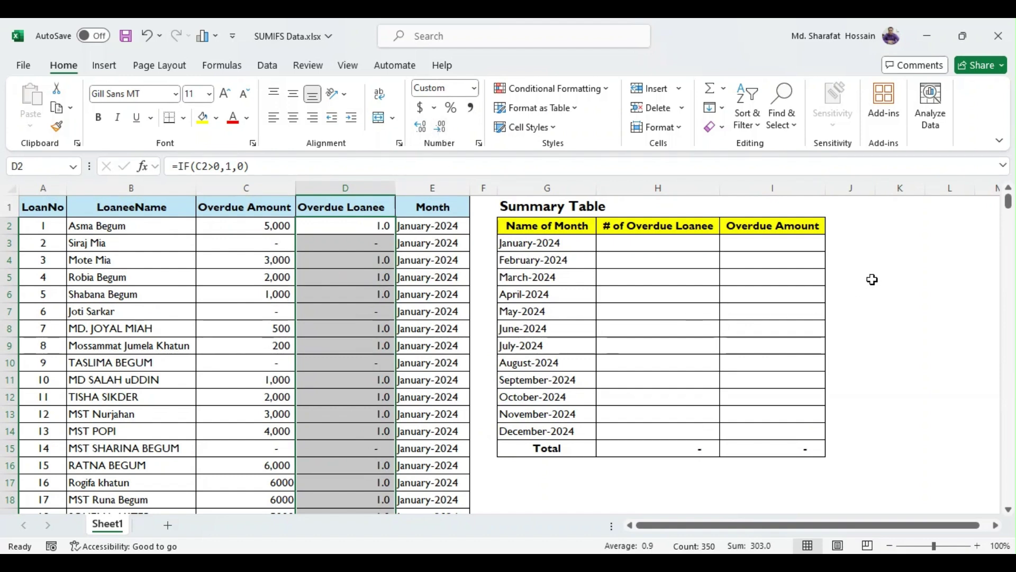
{"action": "left_click", "coordinate": [371, 245]}
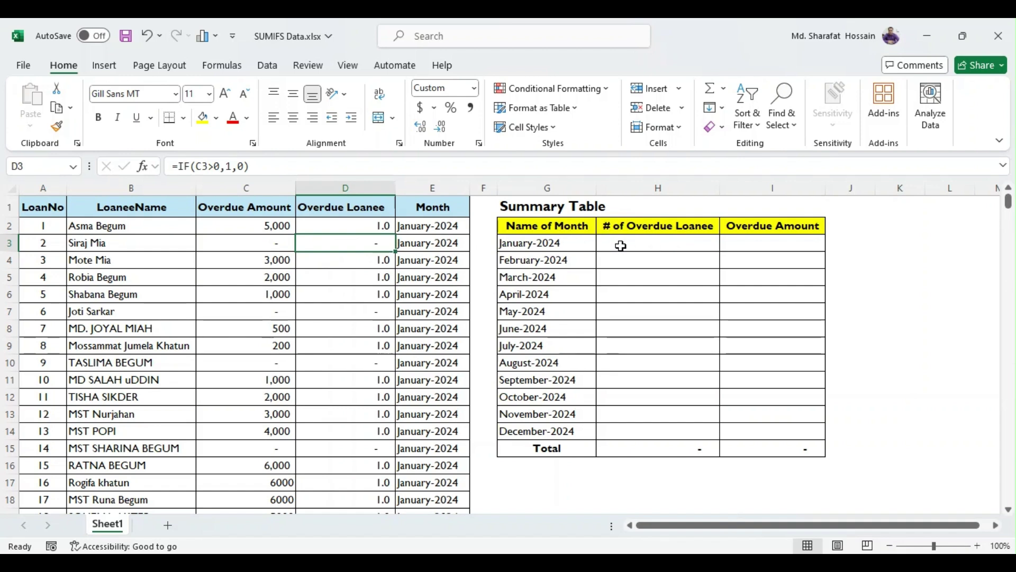
- Reduce the Overdue Loanee values in D2:D351 to no decimal places
{"action": "left_click", "coordinate": [350, 216]}
{"action": "scroll", "coordinate": [352, 228], "scroll_direction": "down", "scroll_amount": 5}
{"action": "scroll", "coordinate": [360, 230], "scroll_direction": "up", "scroll_amount": 5}
{"action": "left_click", "coordinate": [364, 228]}
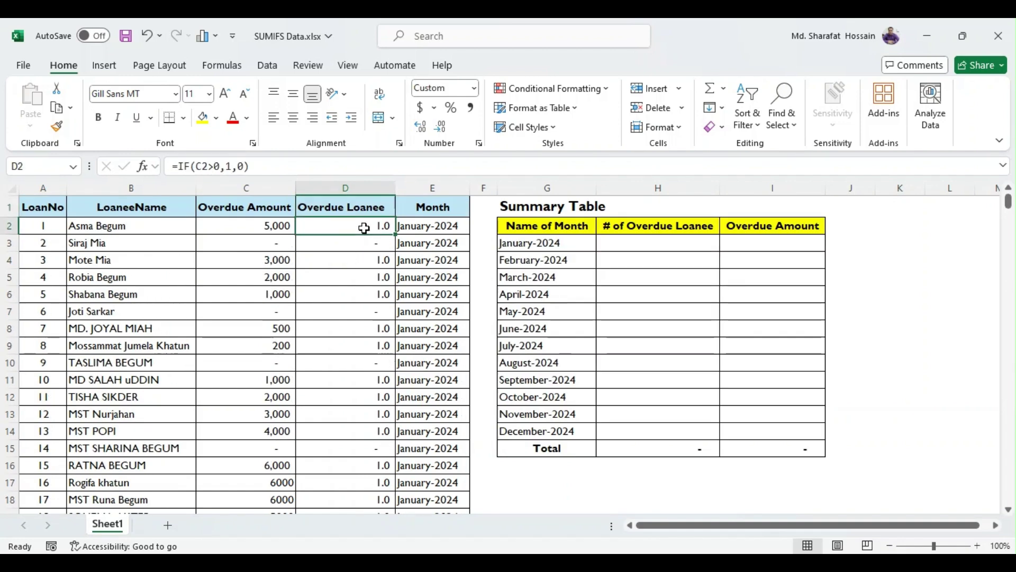
{"action": "key", "text": "ctrl+shift+Down"}
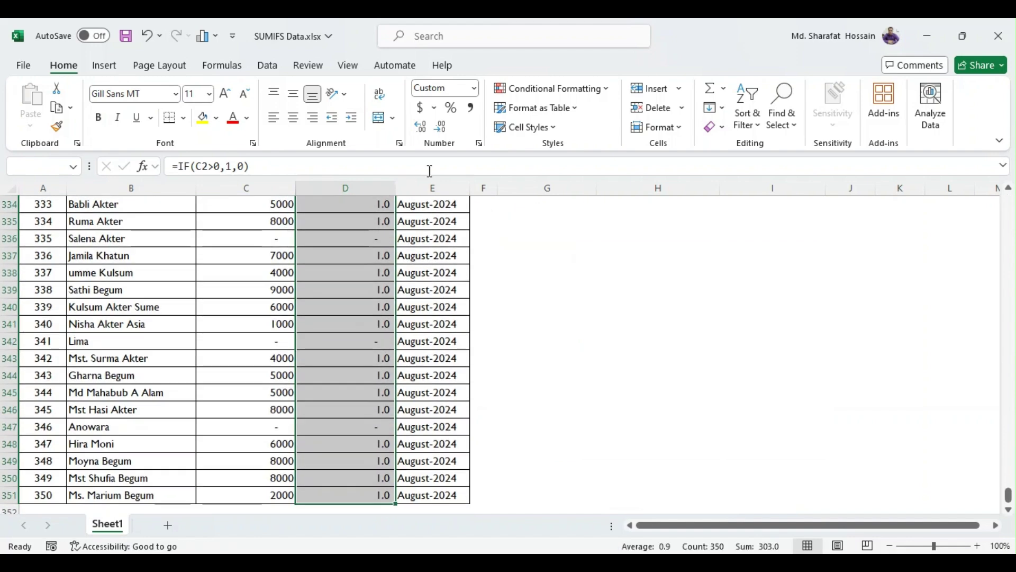
{"action": "left_click", "coordinate": [443, 131]}
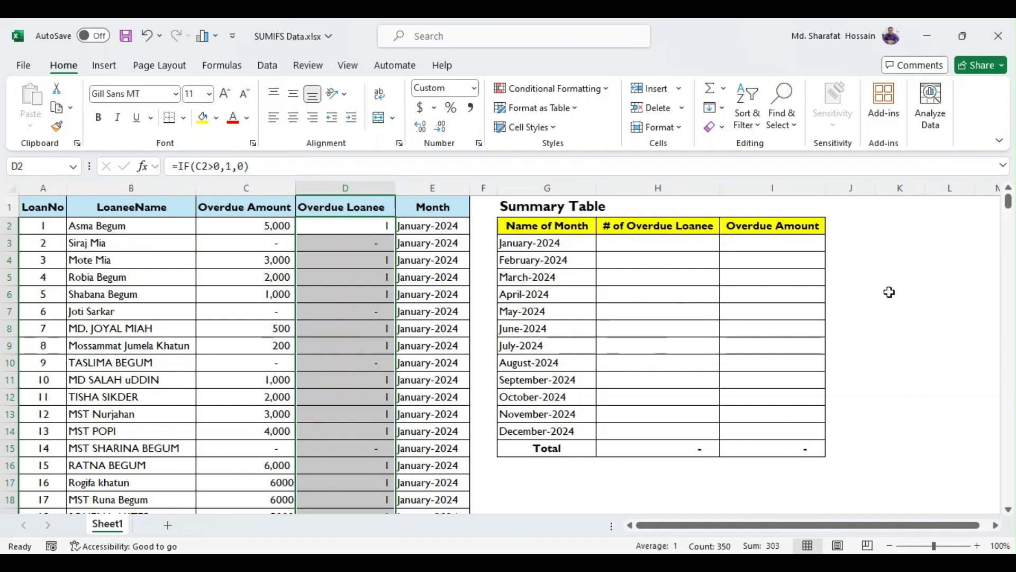
- Start a COUNTIFS formula in H3 for January-2024 with D2:D351 as the first criteria range and 1 as its criterion
{"action": "left_click", "coordinate": [637, 239]}
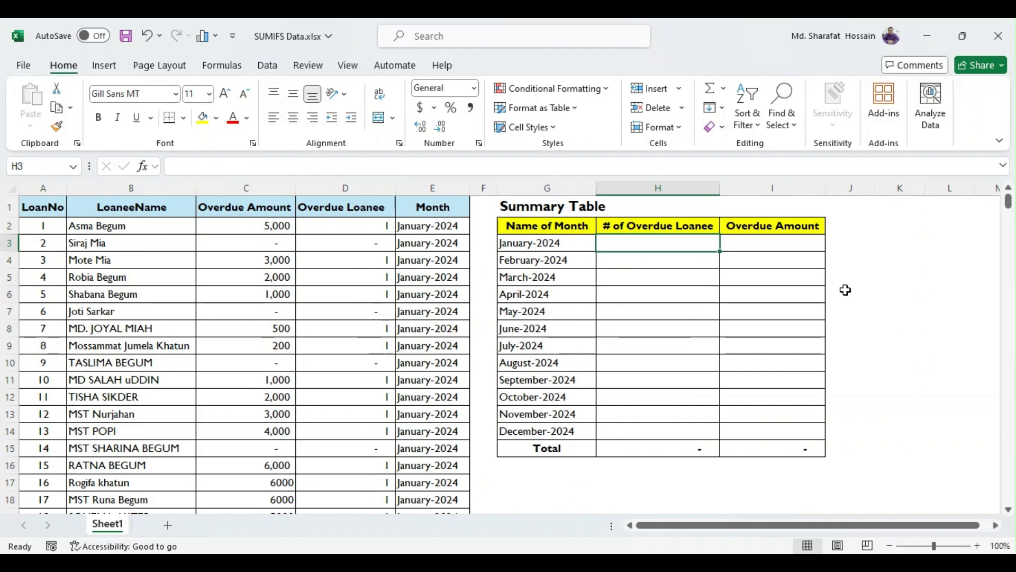
{"action": "type", "text": "="}
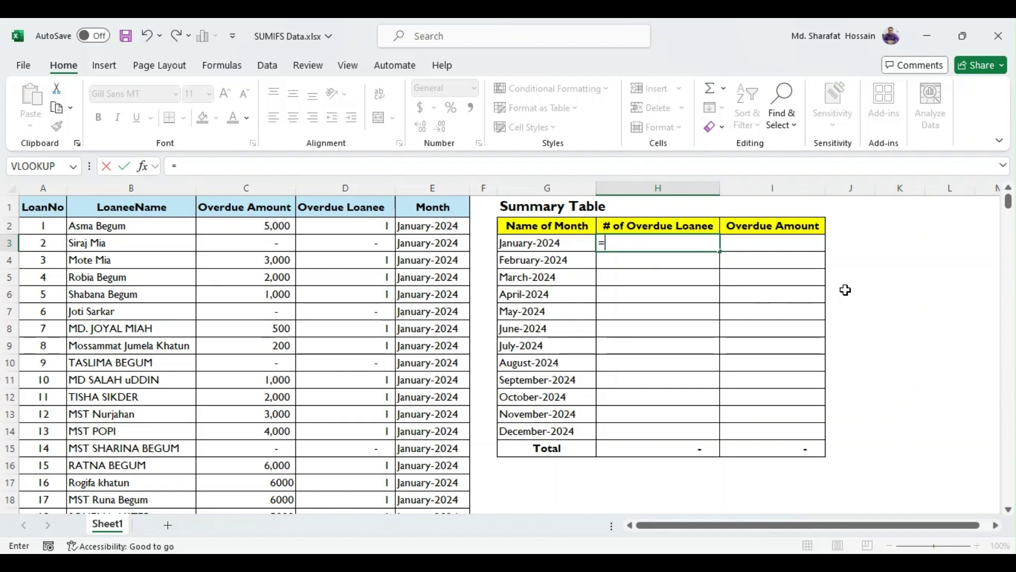
{"action": "type", "text": "countifs("}
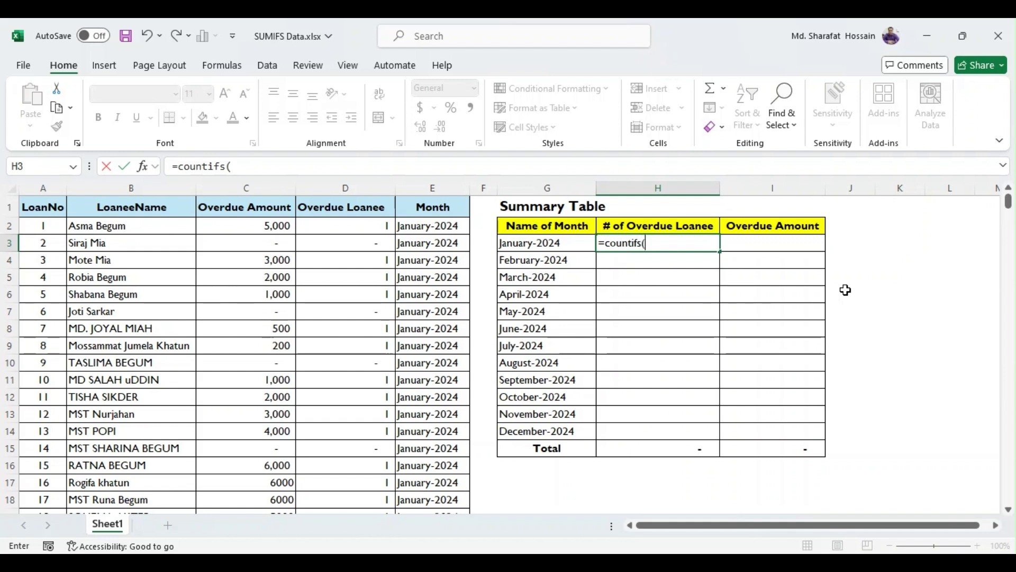
{"action": "left_click", "coordinate": [364, 222]}
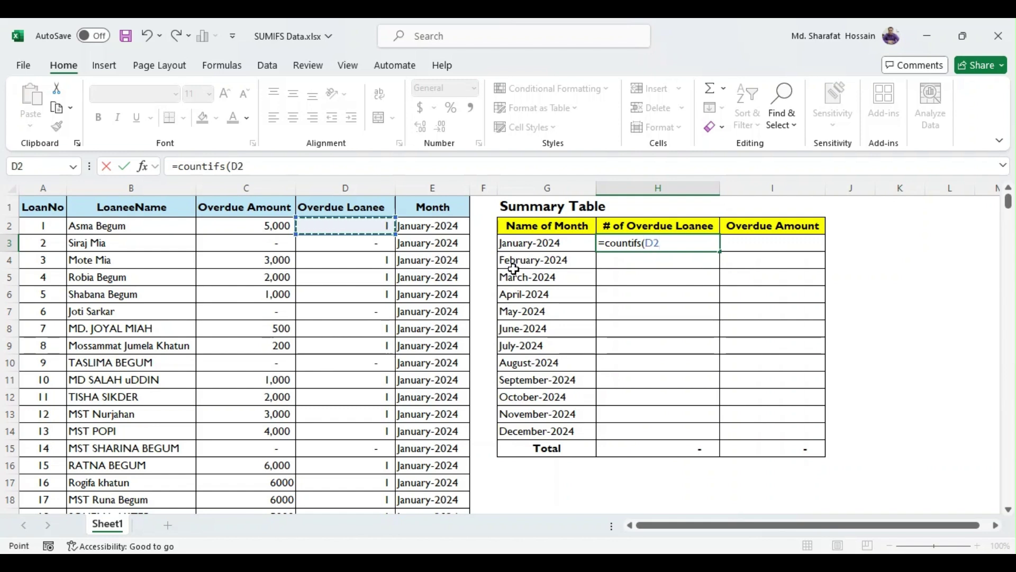
{"action": "key", "text": "ctrl+shift+Down"}
{"action": "type", "text": ","}
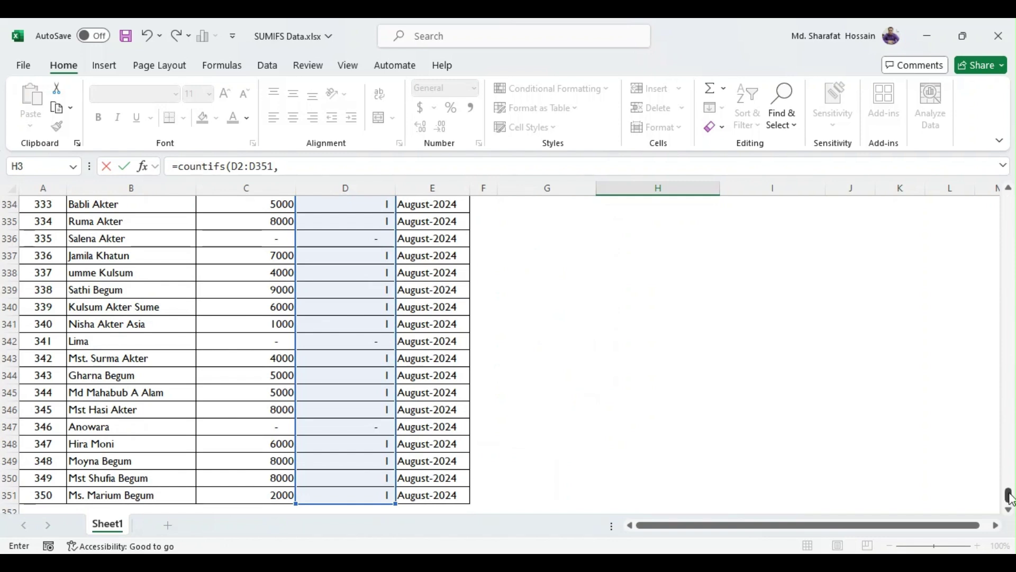
{"action": "left_click_drag", "start_coordinate": [1008, 495], "coordinate": [1008, 201]}
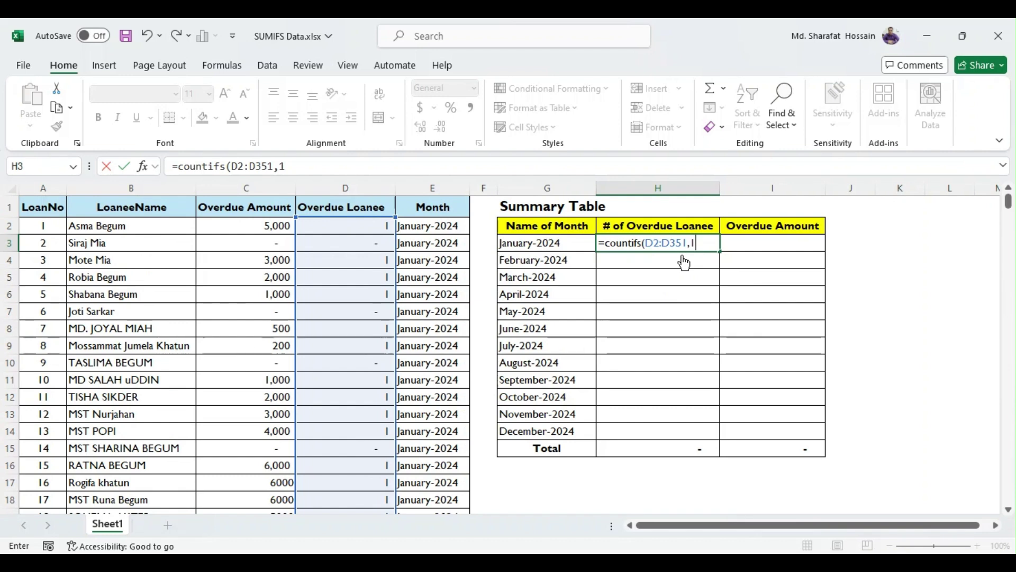
{"action": "type", "text": ","}
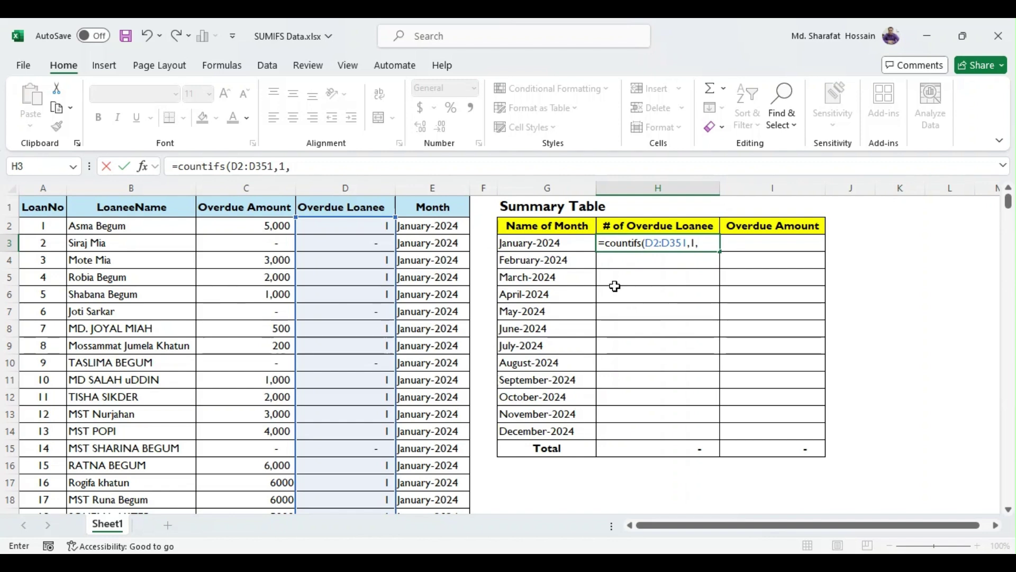
- Complete the H3 formula with E2:E351 as the second criteria range and G3 as its criterion
{"action": "left_click", "coordinate": [443, 227]}
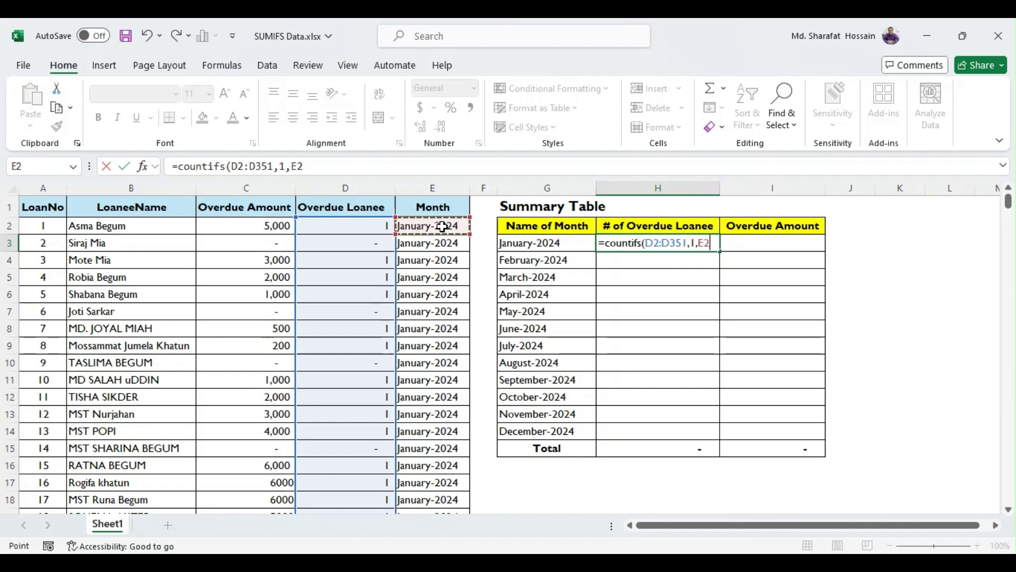
{"action": "key", "text": "ctrl+shift+Down"}
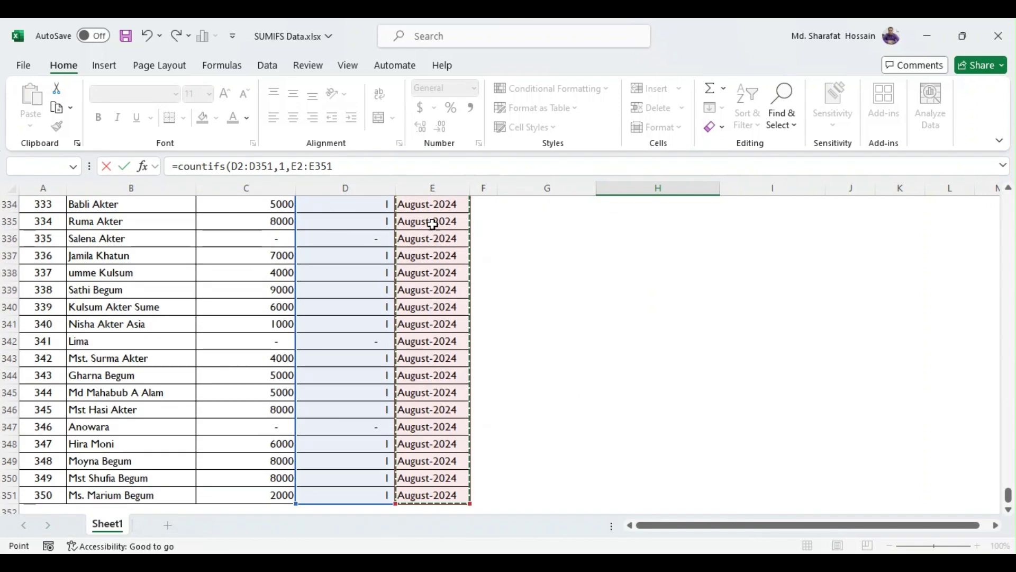
{"action": "left_click_drag", "start_coordinate": [1008, 495], "coordinate": [1009, 200]}
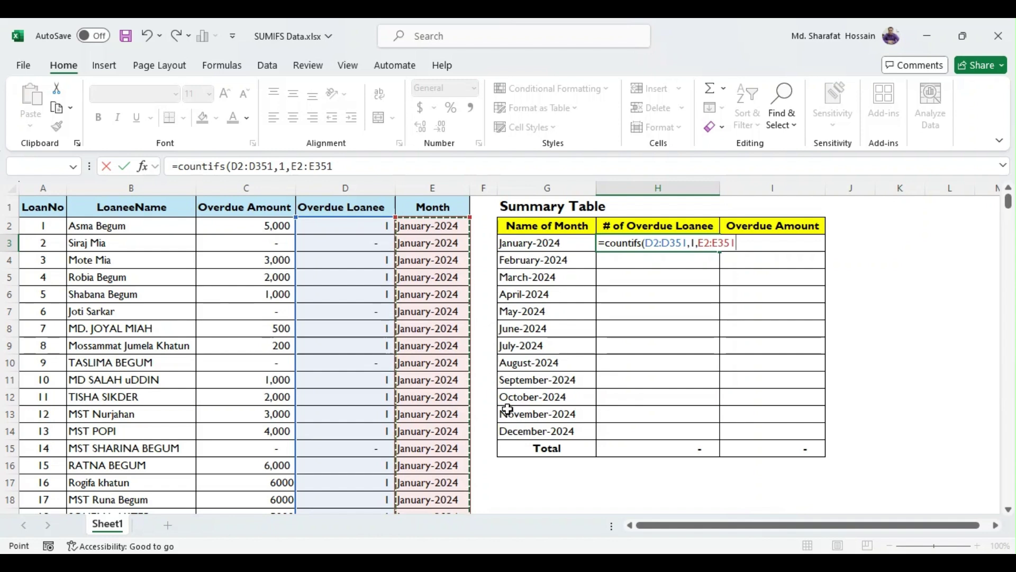
{"action": "type", "text": ","}
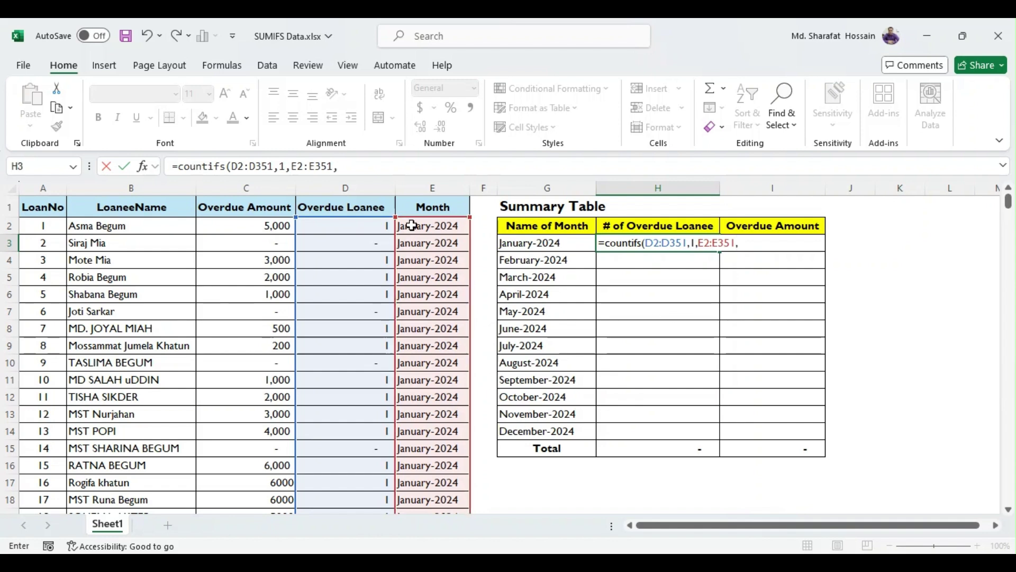
{"action": "left_click", "coordinate": [560, 243]}
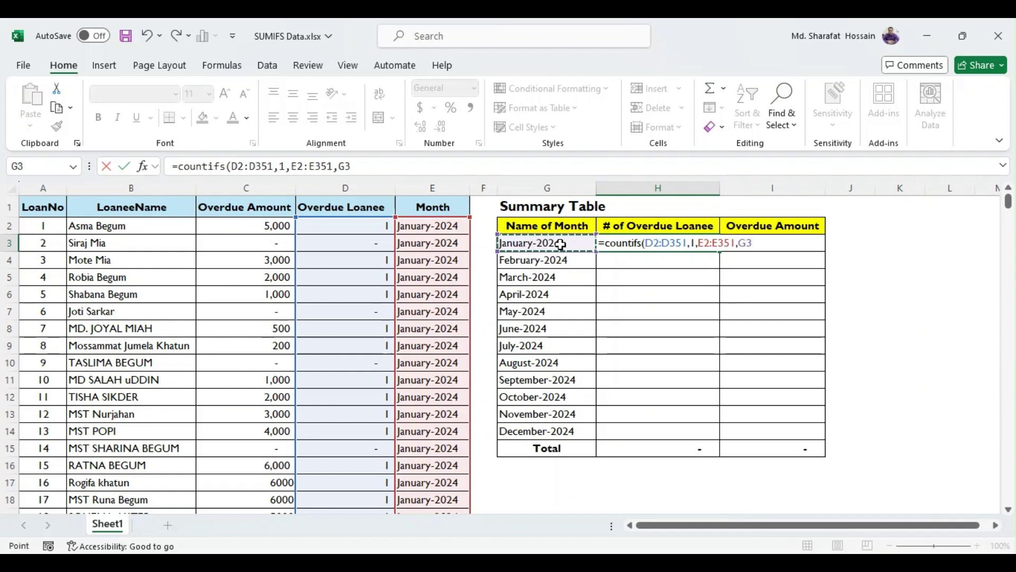
{"action": "type", "text": ")"}
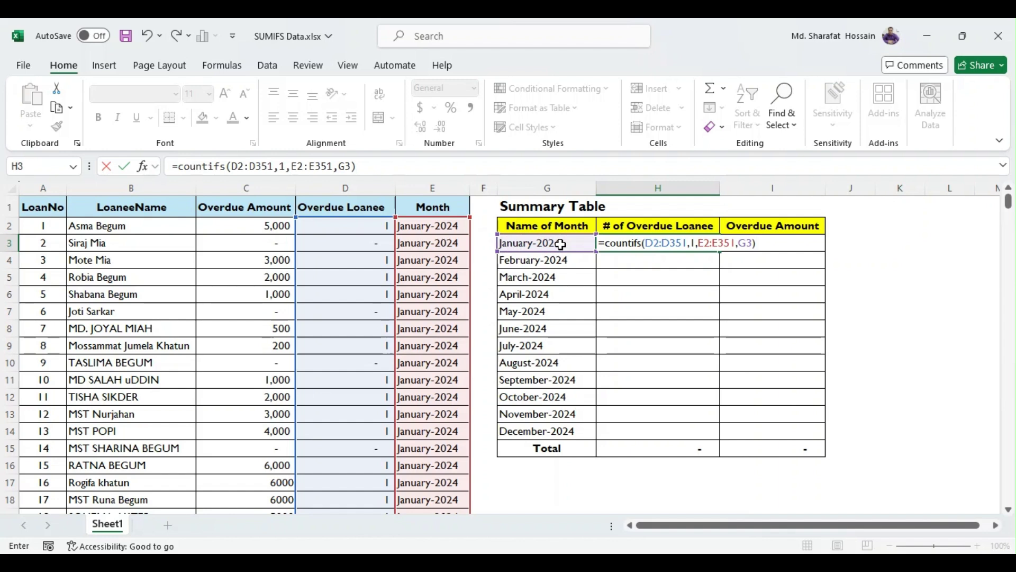
{"action": "key", "text": "Return"}
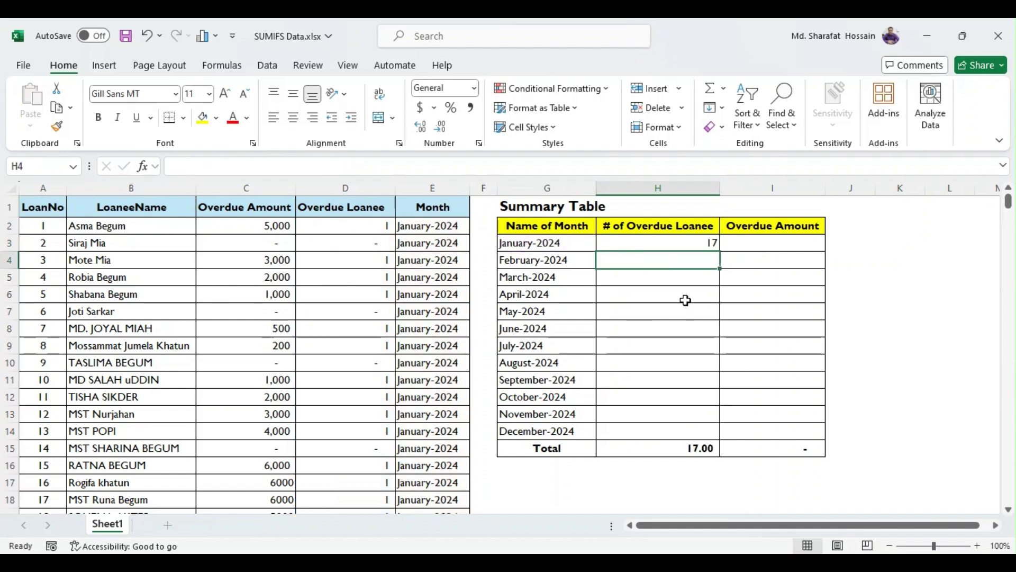
- Verify the January-2024 count by temporarily filtering the loan list to that month and selecting its Overdue Loanee flags
{"action": "left_click", "coordinate": [698, 242]}
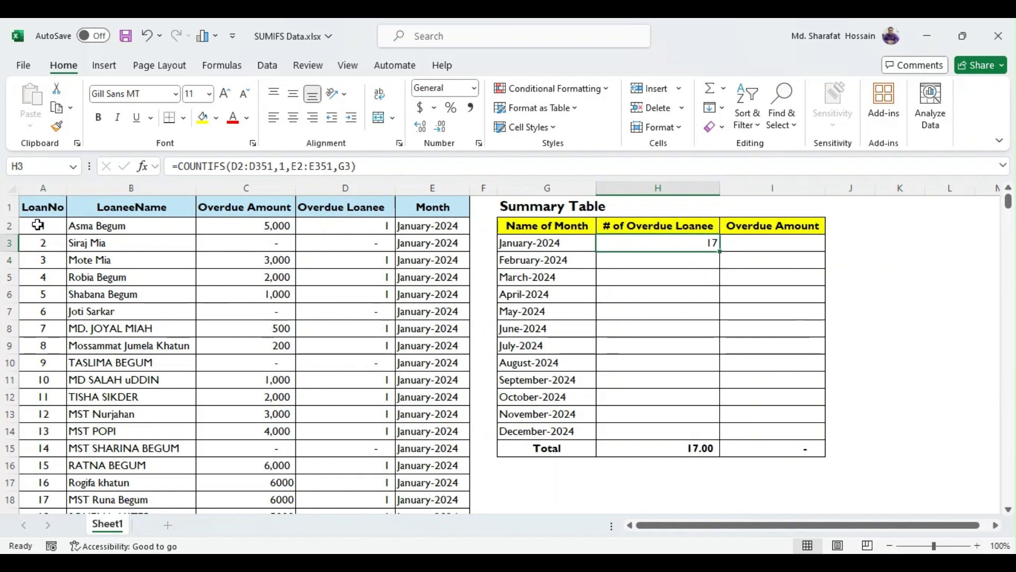
{"action": "left_click", "coordinate": [41, 209]}
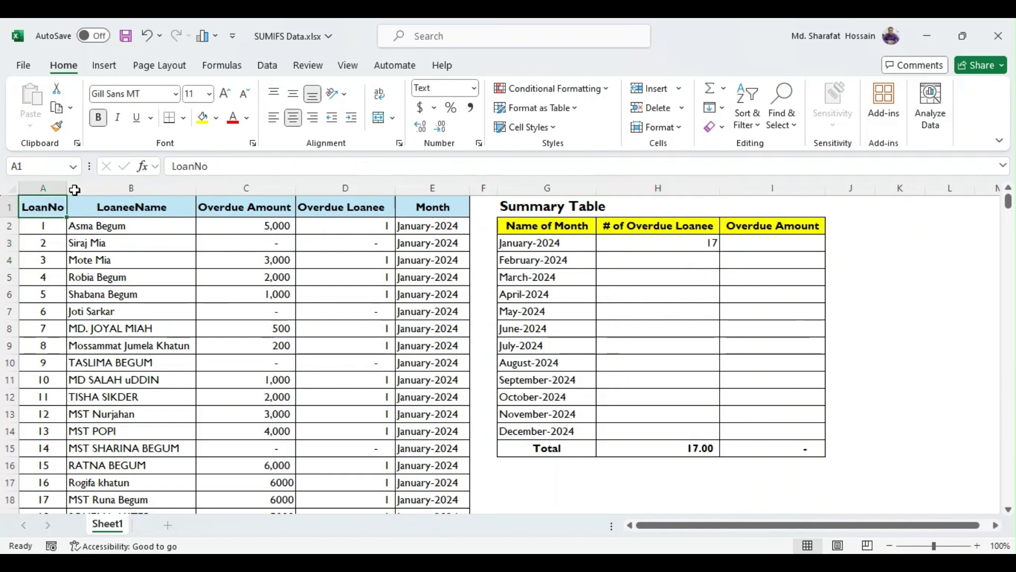
{"action": "left_click", "coordinate": [266, 66]}
{"action": "left_click", "coordinate": [652, 97]}
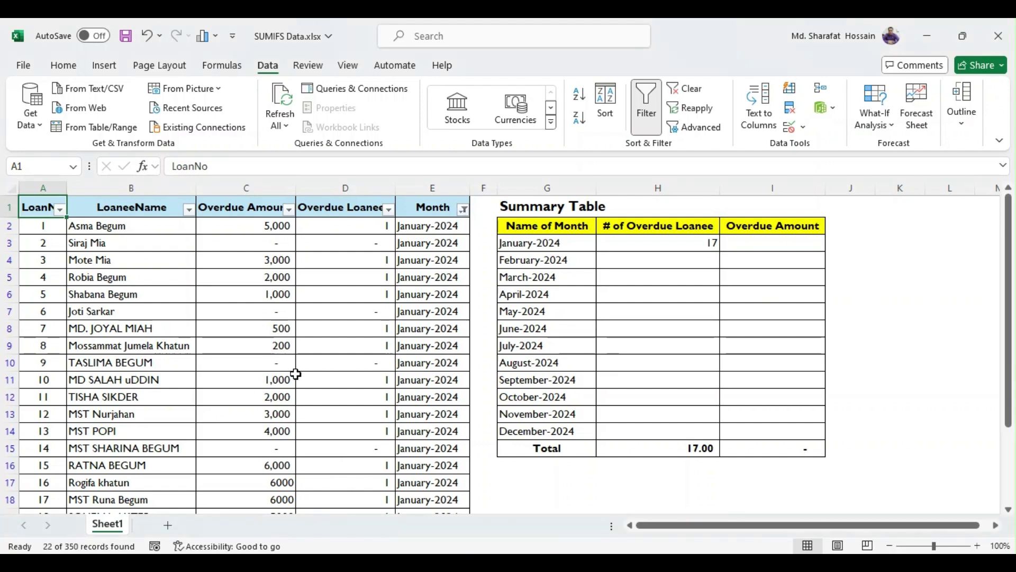
{"action": "left_click", "coordinate": [375, 224]}
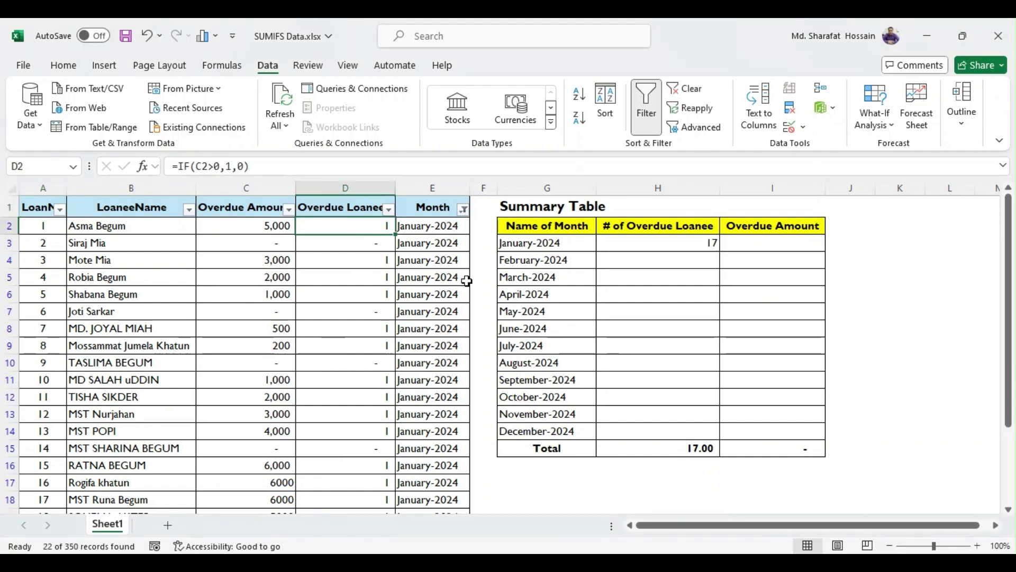
{"action": "key", "text": "End"}
{"action": "key", "text": "shift+Down"}
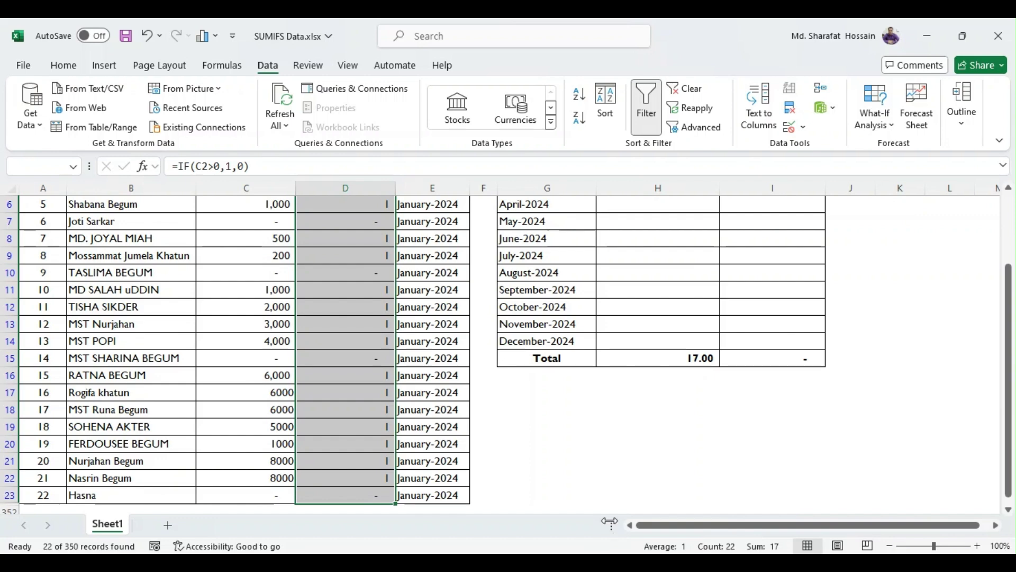
{"action": "left_click_drag", "start_coordinate": [1001, 292], "coordinate": [1009, 230]}
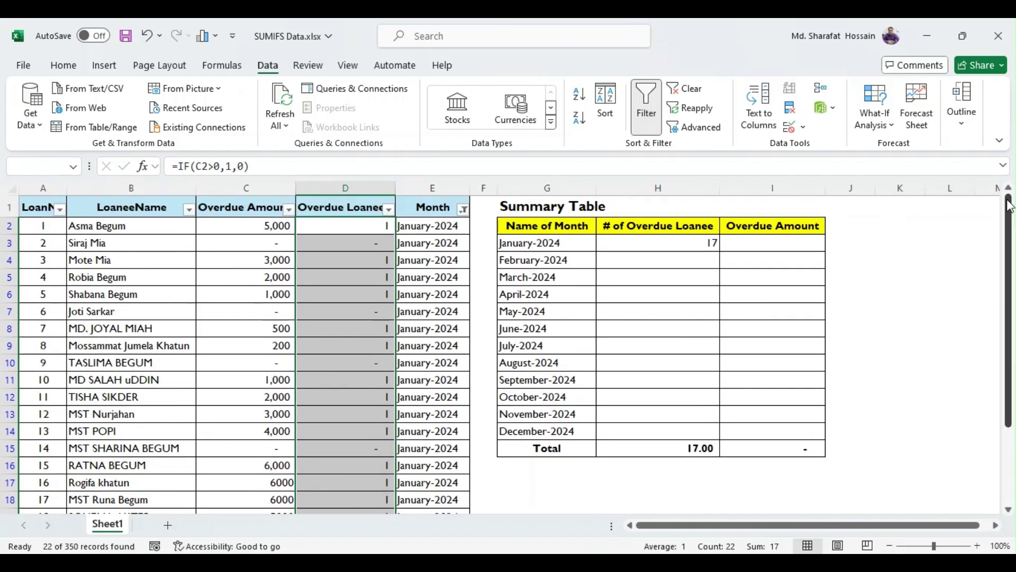
{"action": "left_click", "coordinate": [645, 109]}
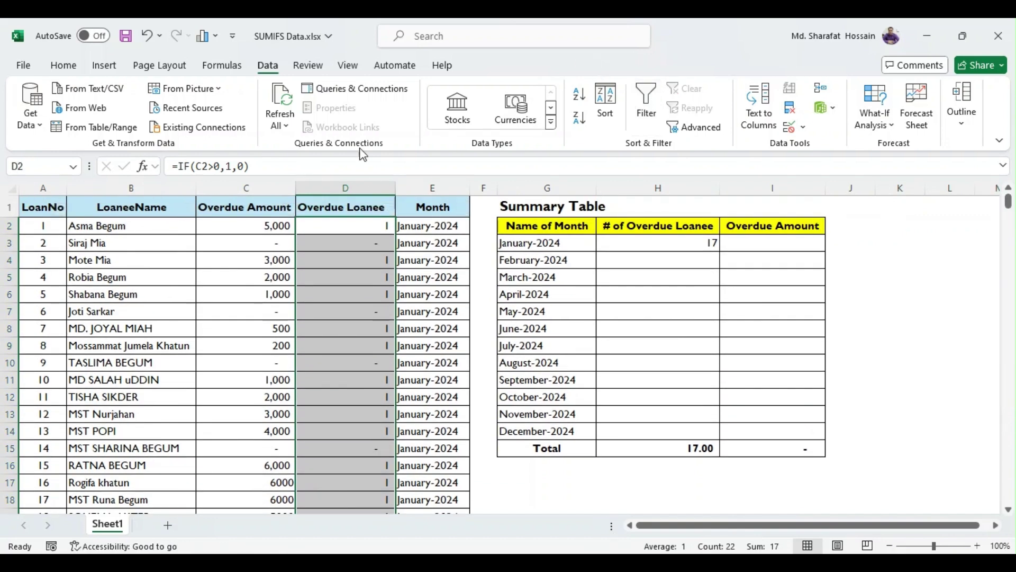
- Make the Overdue Loanee range in the H3 COUNTIFS formula absolute as $D$2:$D$351
{"action": "left_click", "coordinate": [684, 243]}
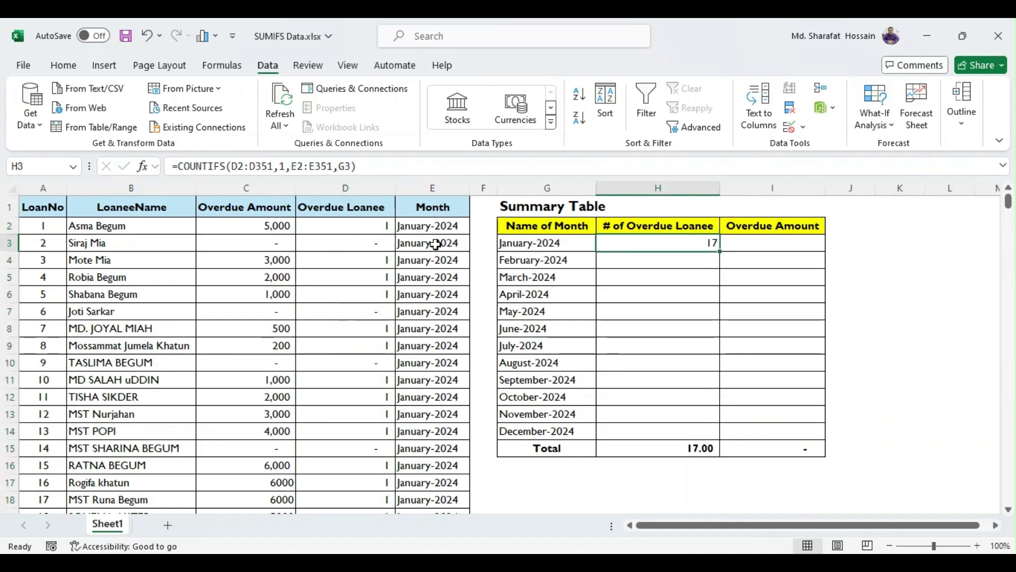
{"action": "left_click", "coordinate": [233, 167]}
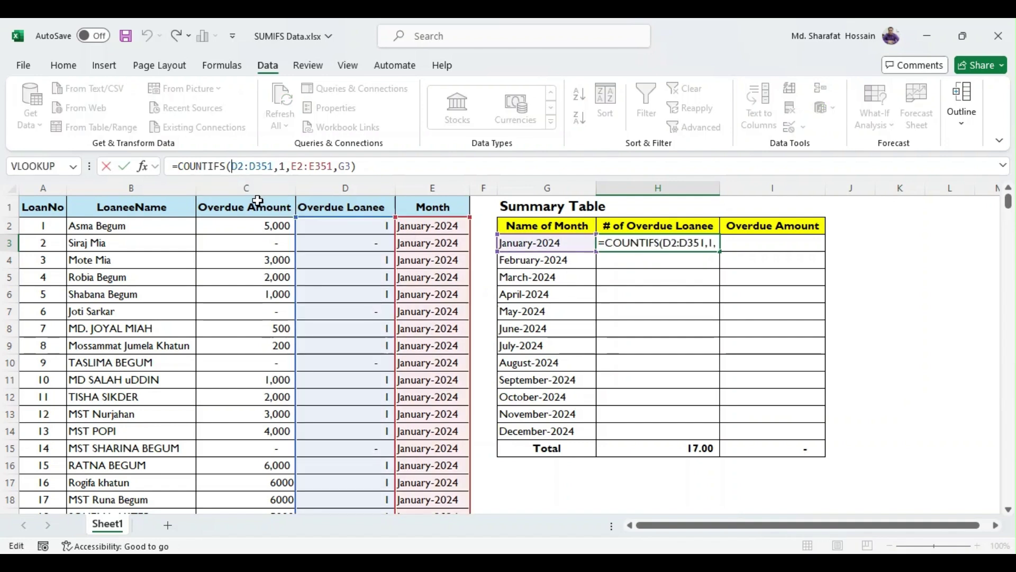
{"action": "type", "text": "$"}
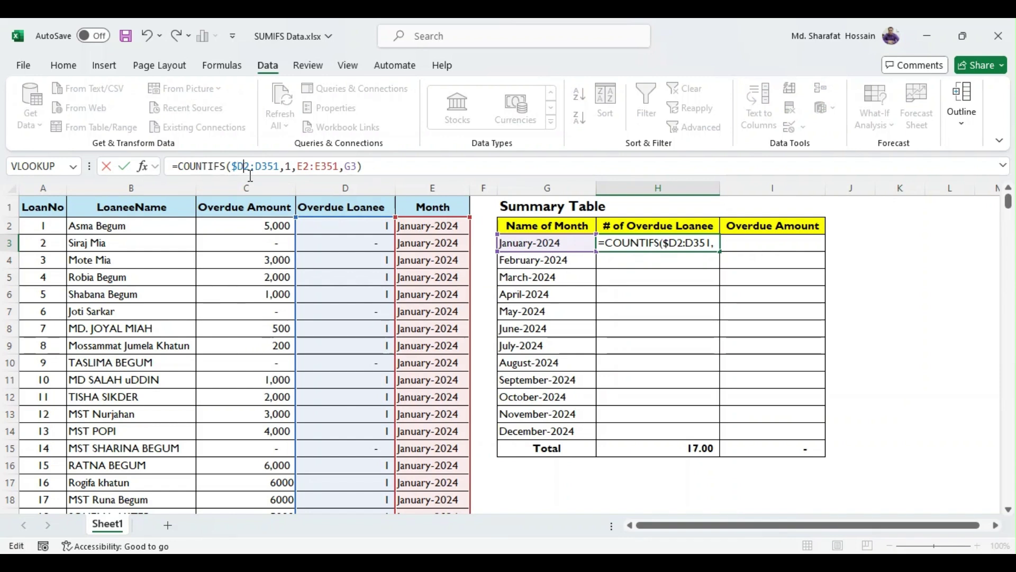
{"action": "key", "text": "Right"}
{"action": "type", "text": "$"}
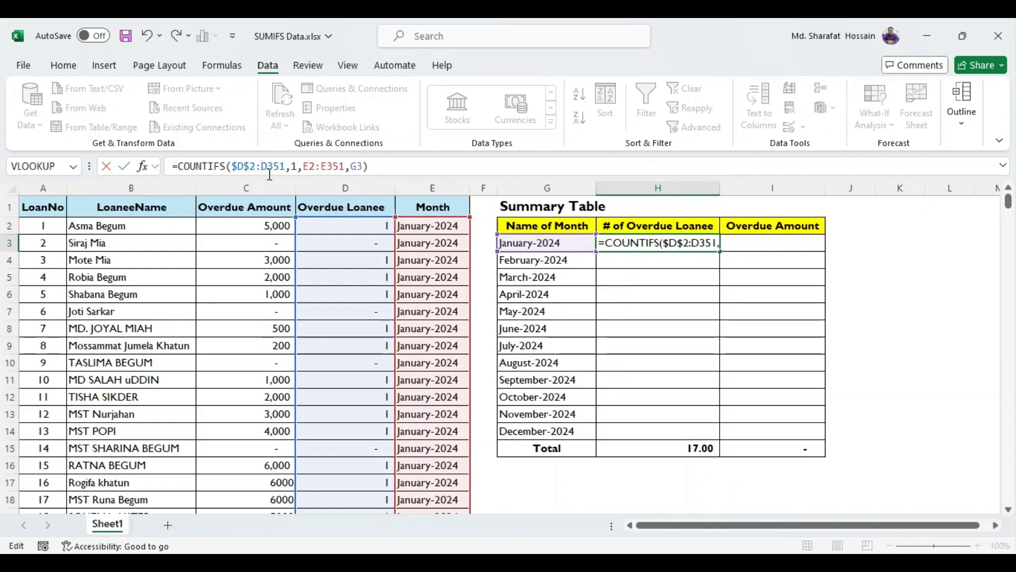
{"action": "left_click", "coordinate": [269, 170]}
{"action": "type", "text": "$"}
{"action": "left_click", "coordinate": [273, 166]}
{"action": "type", "text": "$D$"}
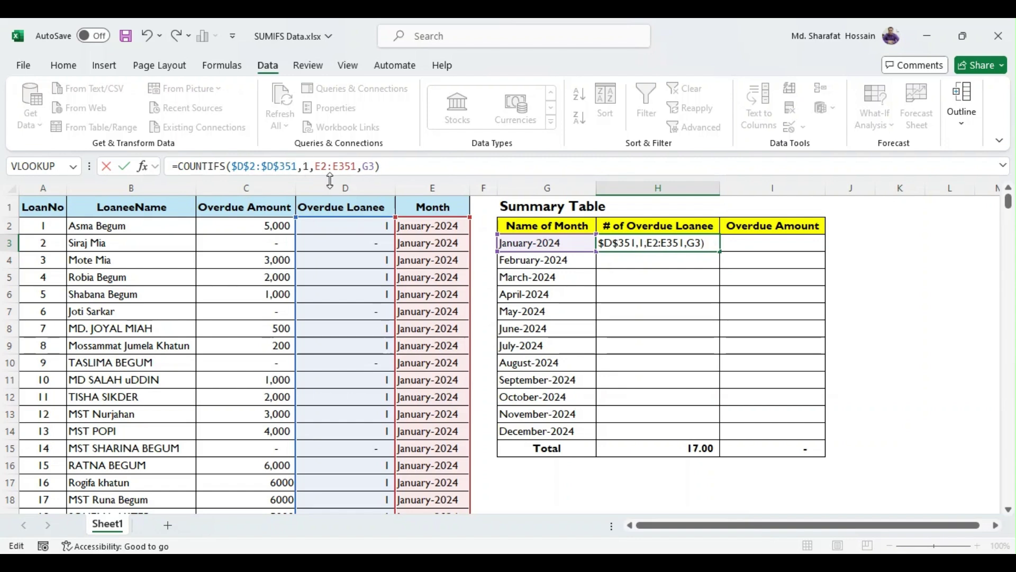
- Make the Month range in the H3 COUNTIFS formula absolute as $E$2:$E$351 and commit the formula
{"action": "left_click", "coordinate": [316, 166]}
{"action": "type", "text": "$D"}
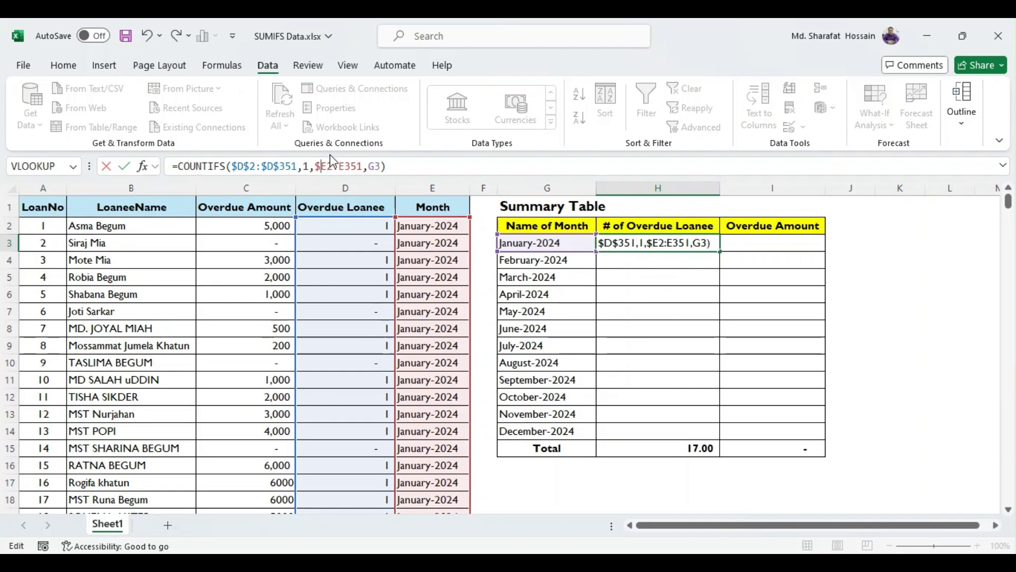
{"action": "type", "text": "$"}
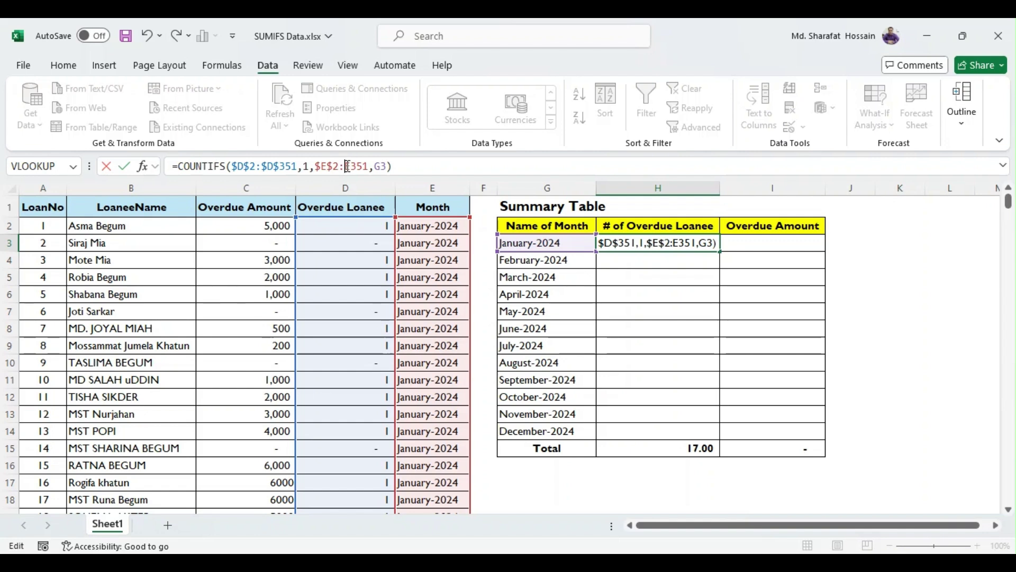
{"action": "left_click", "coordinate": [348, 166]}
{"action": "type", "text": "$"}
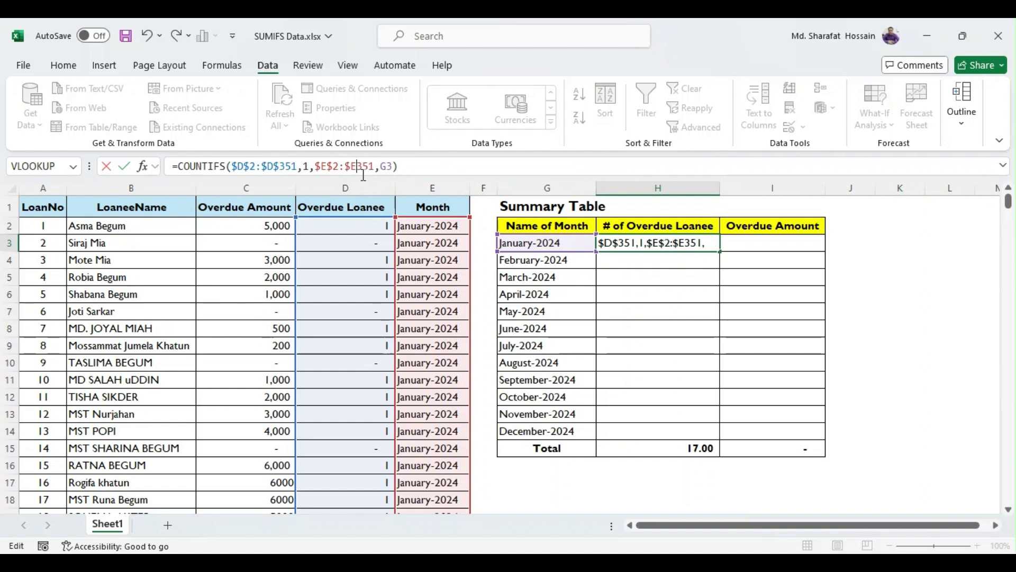
{"action": "left_click", "coordinate": [362, 172]}
{"action": "type", "text": "$"}
{"action": "key", "text": "Return"}
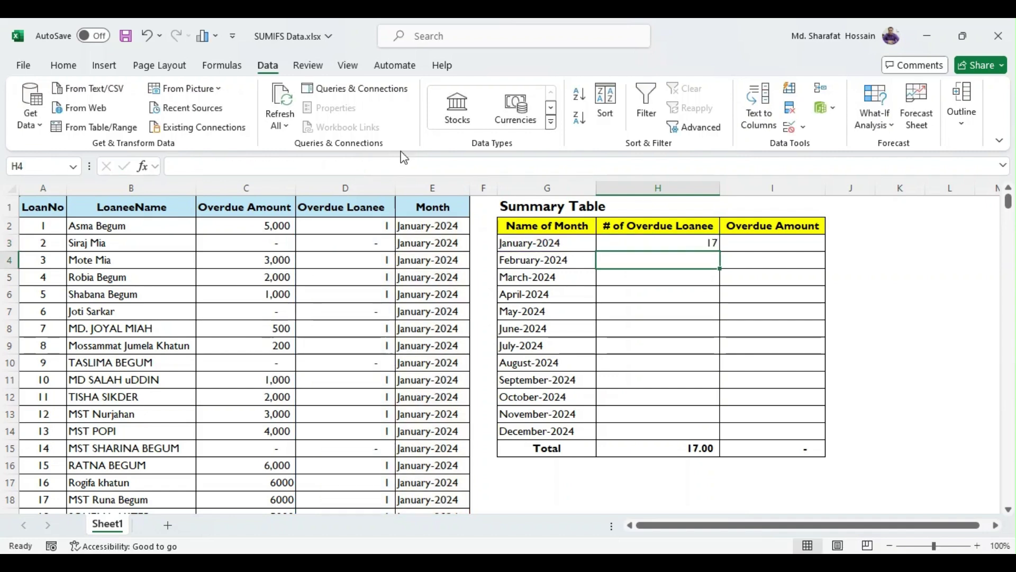
- Copy the January-2024 COUNTIFS formula from H3 down through December-2024 in H14
{"action": "left_click", "coordinate": [713, 243]}
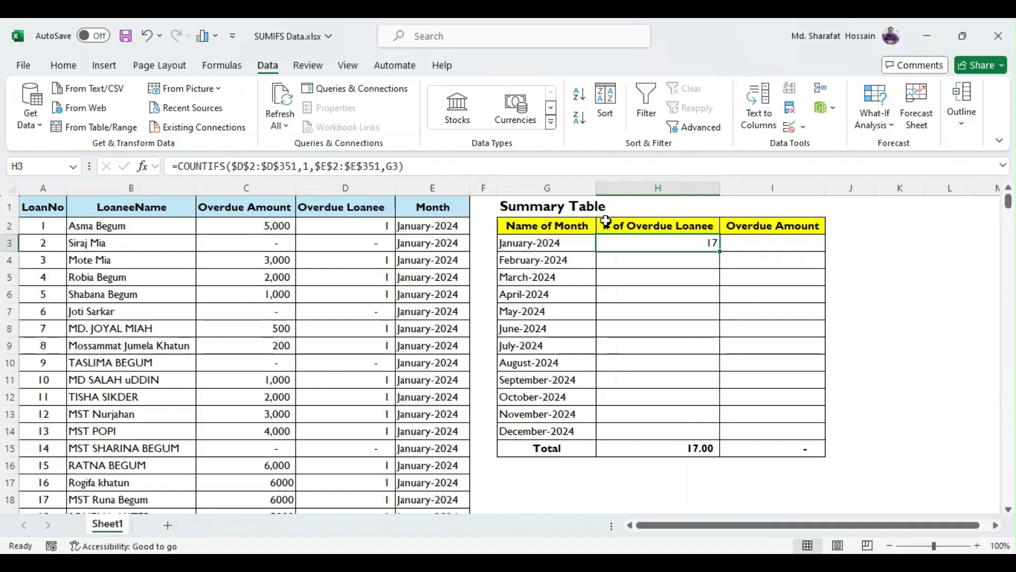
{"action": "key", "text": "ctrl+c"}
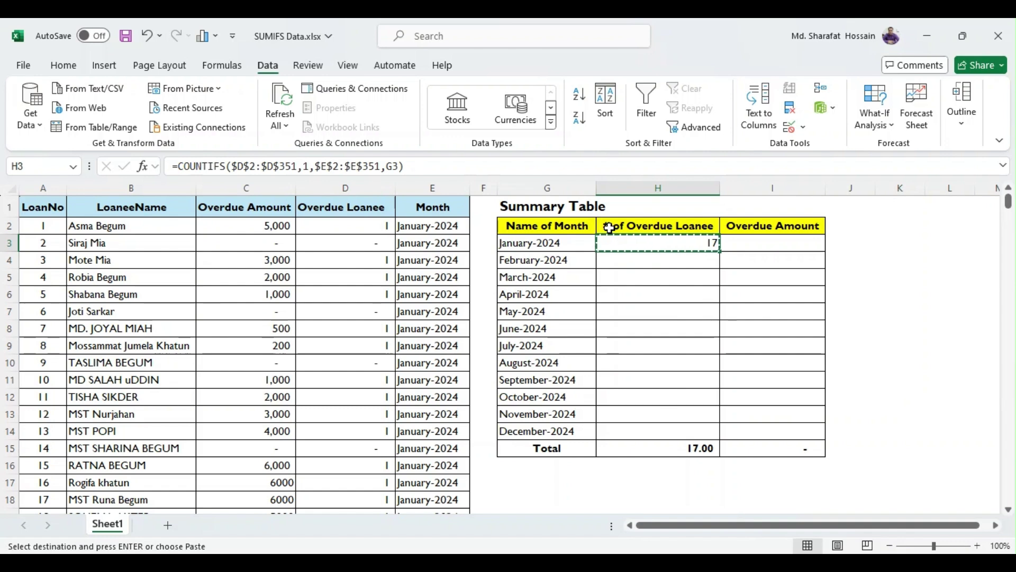
{"action": "key", "text": "shift+Down"}
{"action": "key", "text": "shift+Down"}
{"action": "key", "text": "shift+Down"}
{"action": "key", "text": "shift+Down"}
{"action": "key", "text": "shift+Down"}
{"action": "key", "text": "shift+Down"}
{"action": "key", "text": "shift+Down"}
{"action": "key", "text": "shift+Down"}
{"action": "key", "text": "shift+Down"}
{"action": "key", "text": "shift+Down"}
{"action": "key", "text": "shift+Down"}
{"action": "key", "text": "shift+Down"}
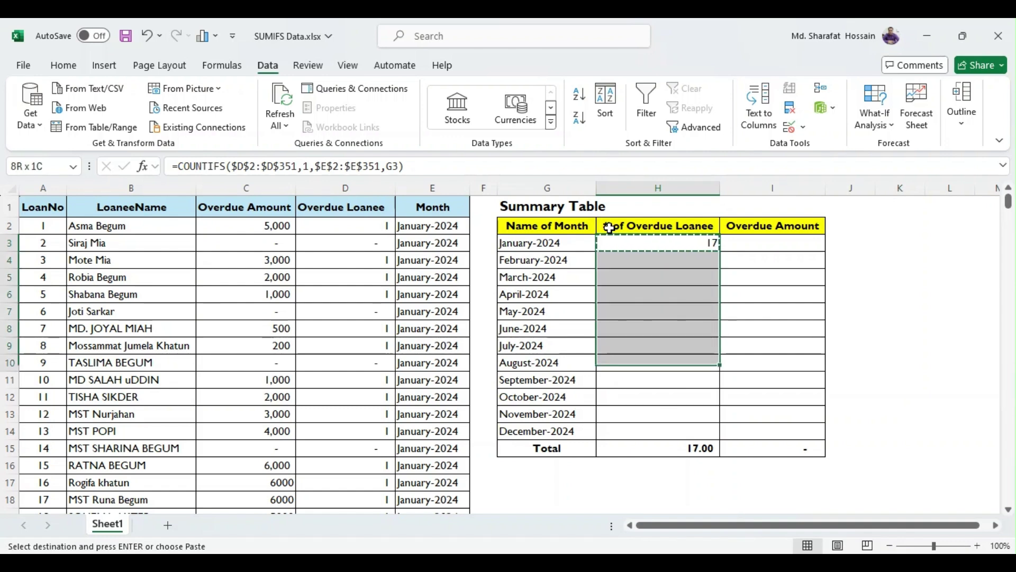
{"action": "key", "text": "shift+Up"}
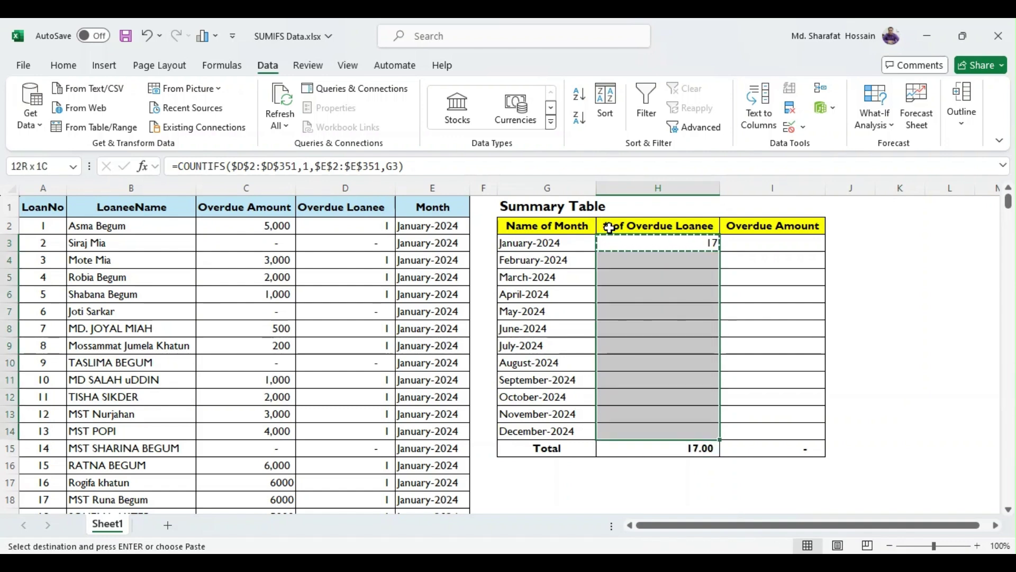
{"action": "key", "text": "Return"}
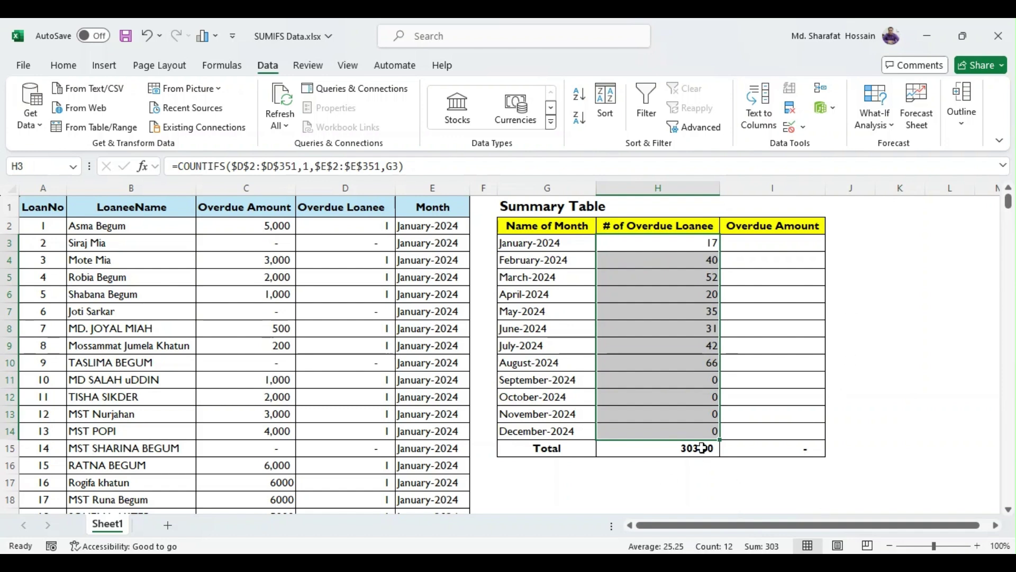
- Format the overdue loanee counts and their total in H3:H15 in comma style with no decimal places
{"action": "left_click", "coordinate": [699, 244]}
{"action": "left_click_drag", "start_coordinate": [699, 244], "coordinate": [709, 448]}
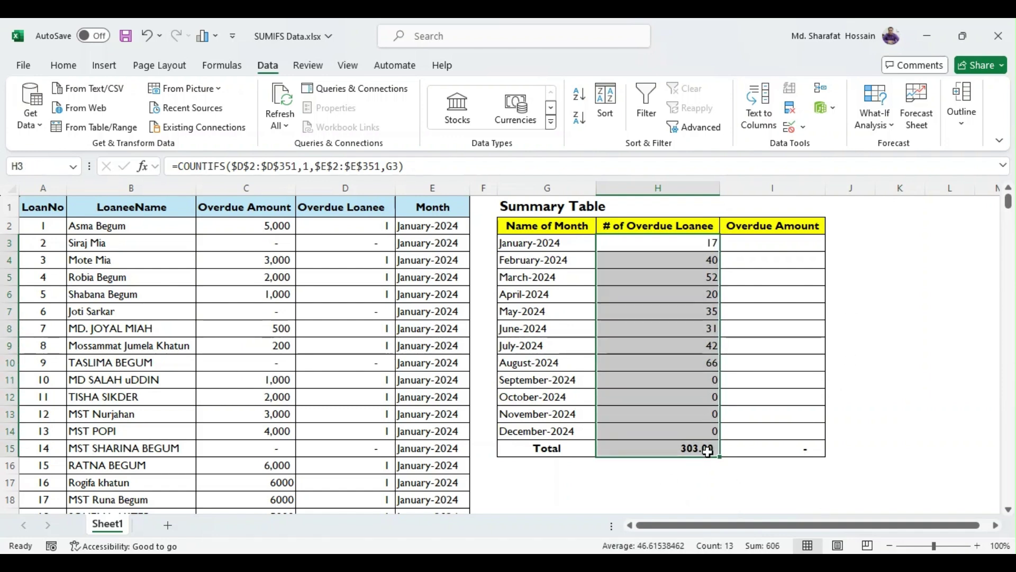
{"action": "left_click", "coordinate": [64, 66]}
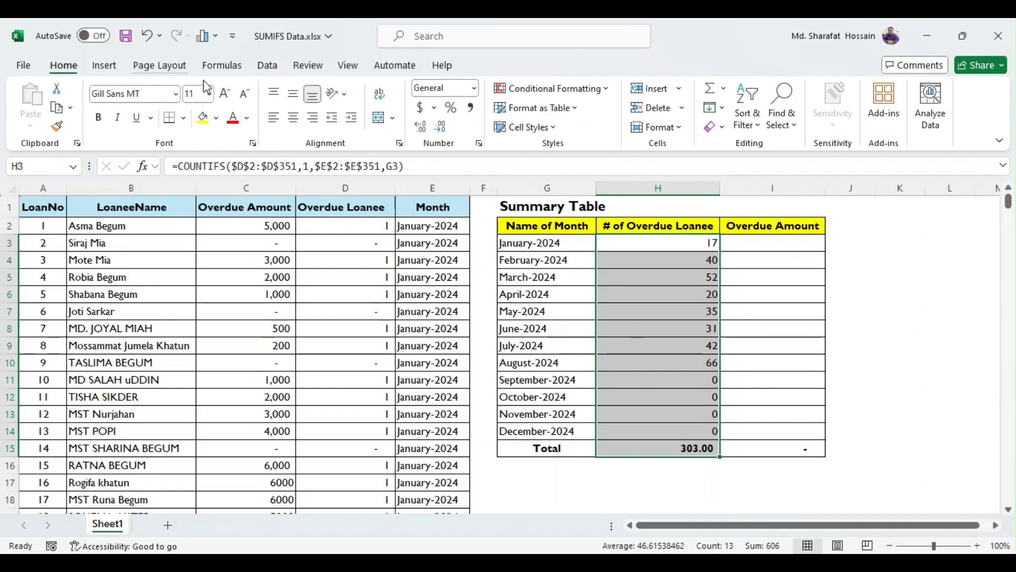
{"action": "left_click", "coordinate": [471, 109]}
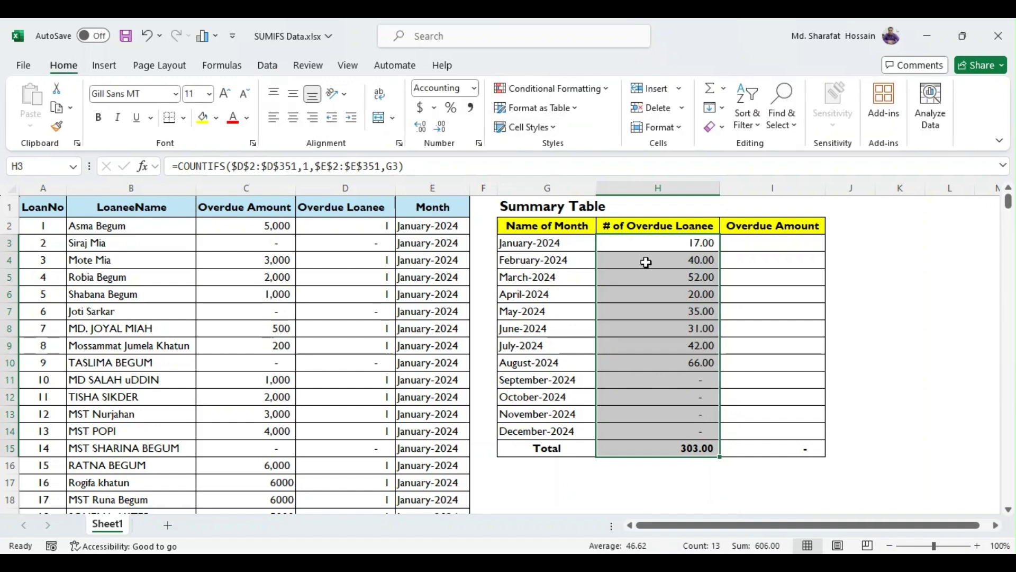
{"action": "left_click", "coordinate": [443, 130]}
{"action": "left_click", "coordinate": [443, 129]}
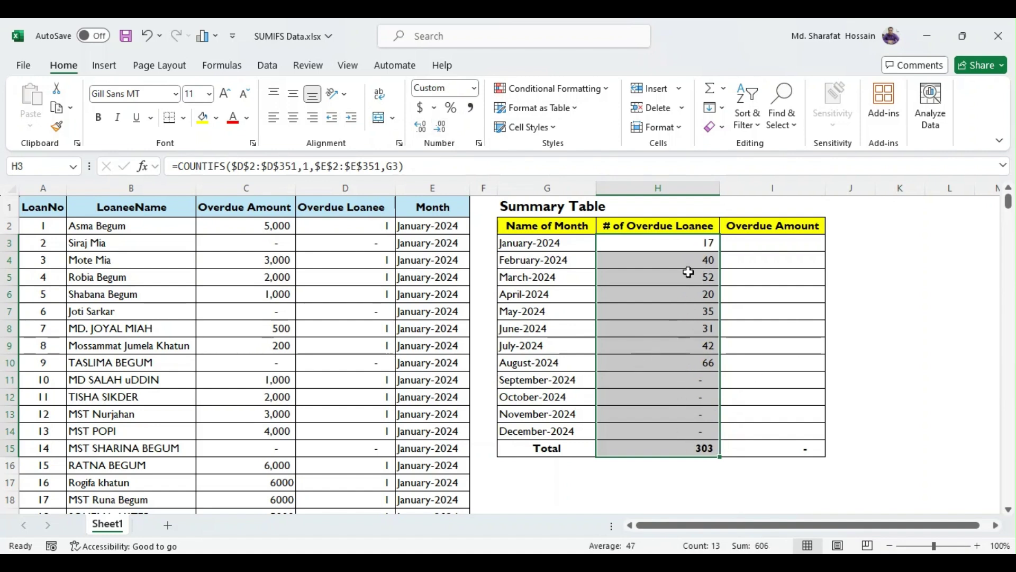
- Examine the overdue loanee counts for January to August and September to December against the total in H15
{"action": "left_click", "coordinate": [693, 238]}
{"action": "left_click_drag", "start_coordinate": [693, 263], "coordinate": [693, 359]}
{"action": "left_click_drag", "start_coordinate": [678, 246], "coordinate": [676, 363]}
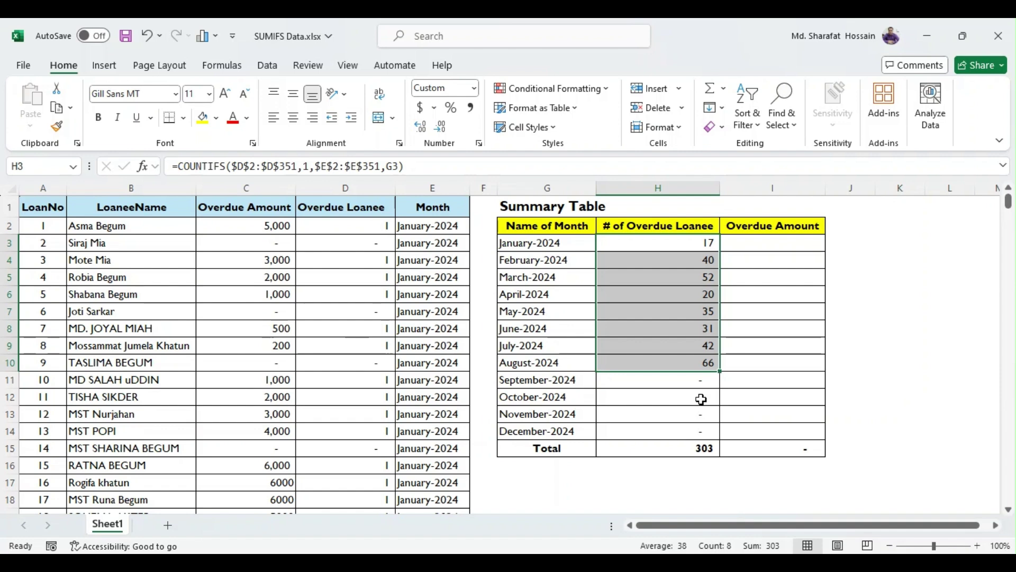
{"action": "left_click_drag", "start_coordinate": [696, 380], "coordinate": [682, 438]}
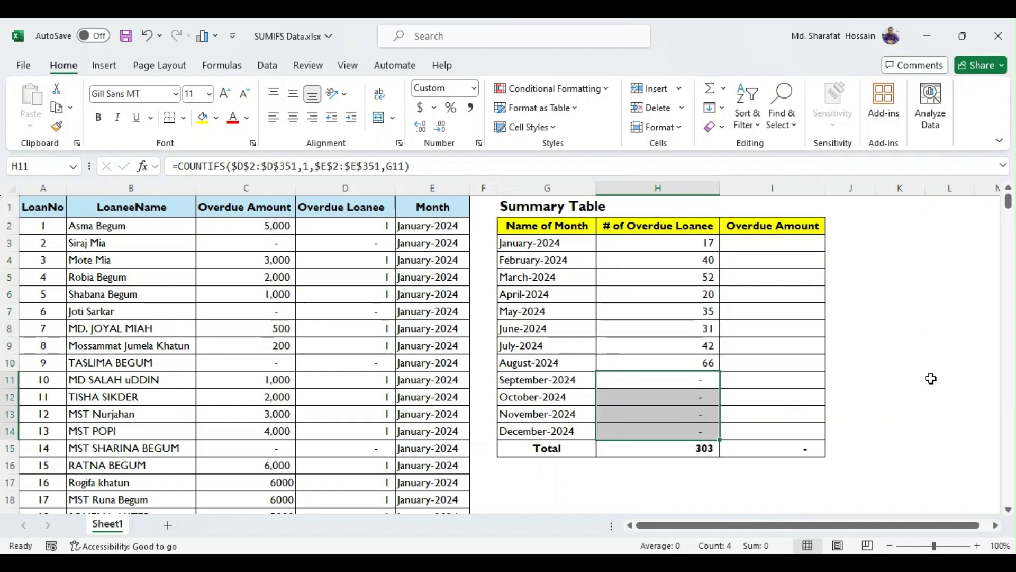
{"action": "left_click", "coordinate": [711, 447]}
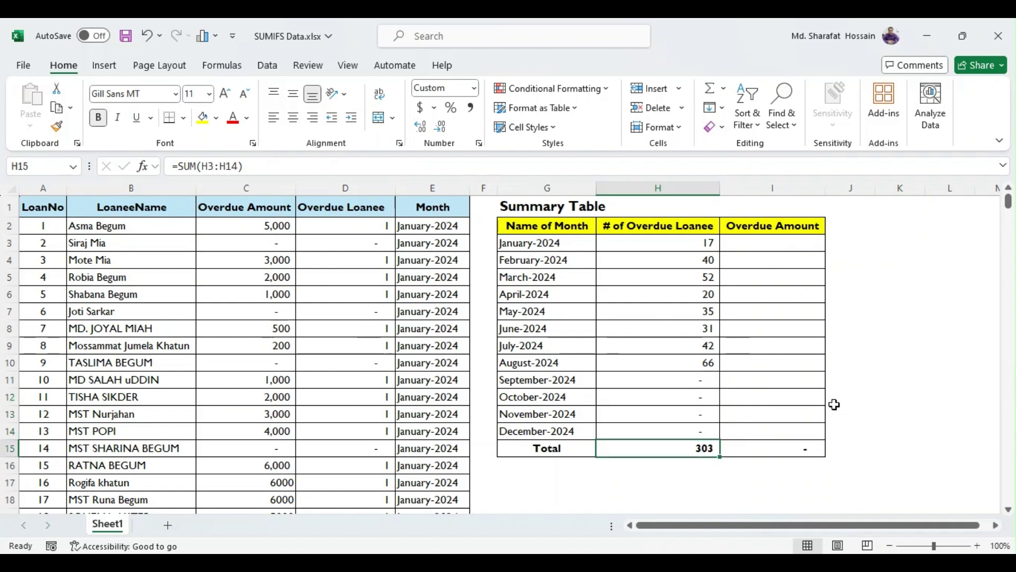
{"action": "left_click_drag", "start_coordinate": [677, 243], "coordinate": [680, 363]}
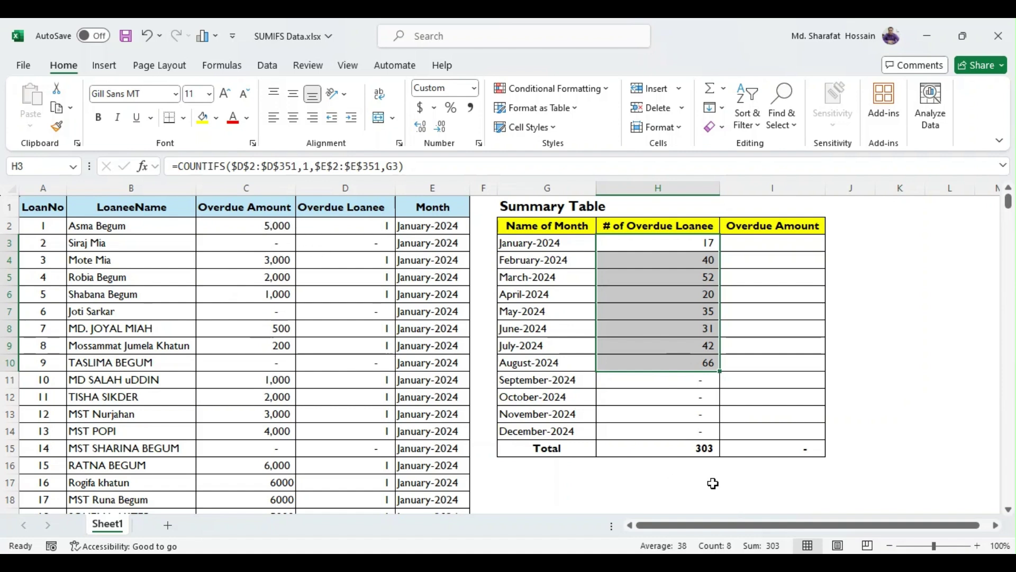
{"action": "left_click", "coordinate": [704, 447]}
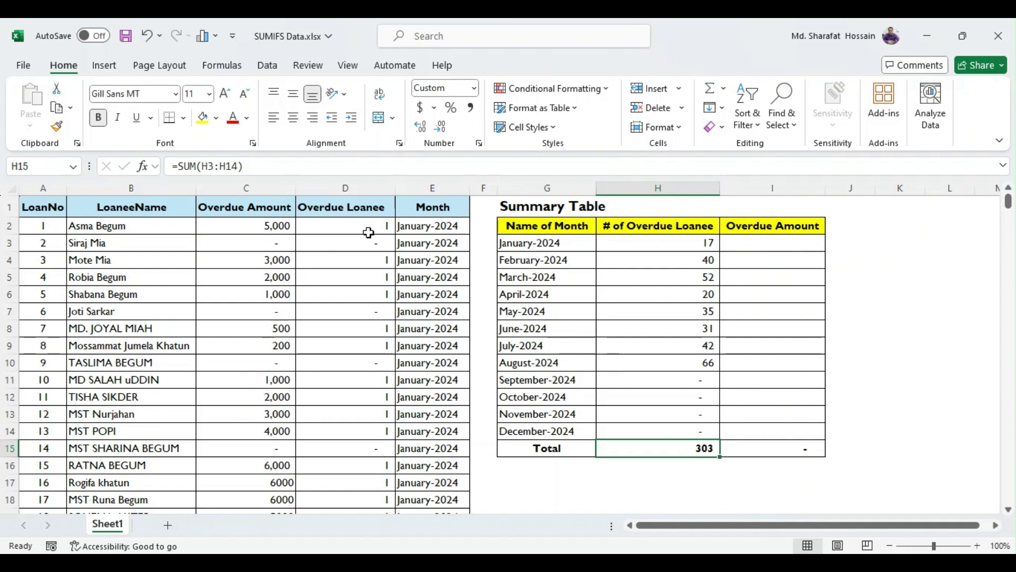
- Verify the overdue loanee total by temporarily filtering the loan list to Overdue Loanee 1 and selecting the visible flags
{"action": "left_click", "coordinate": [29, 226]}
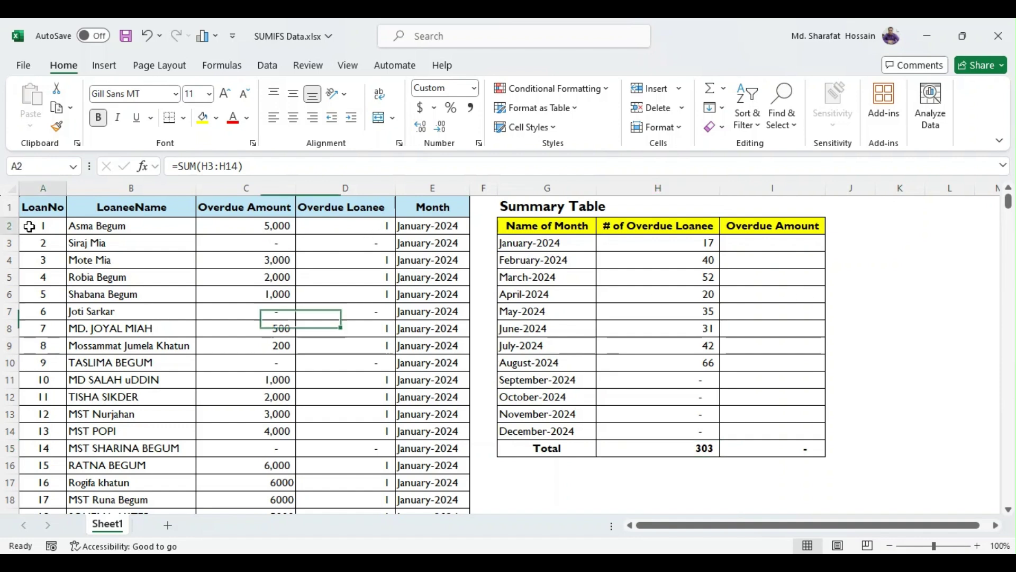
{"action": "left_click", "coordinate": [270, 66]}
{"action": "left_click", "coordinate": [648, 106]}
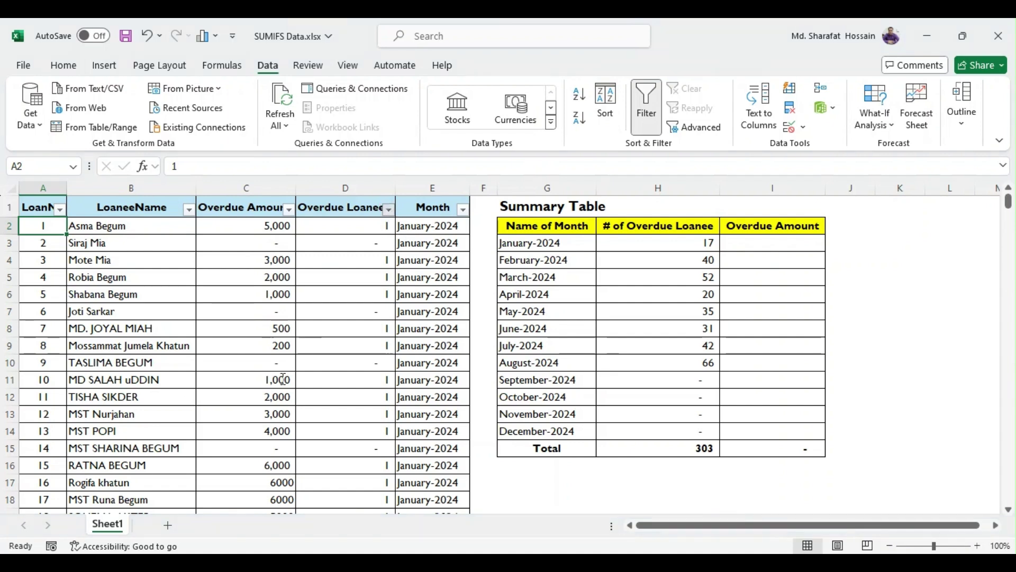
{"action": "left_click", "coordinate": [314, 520]}
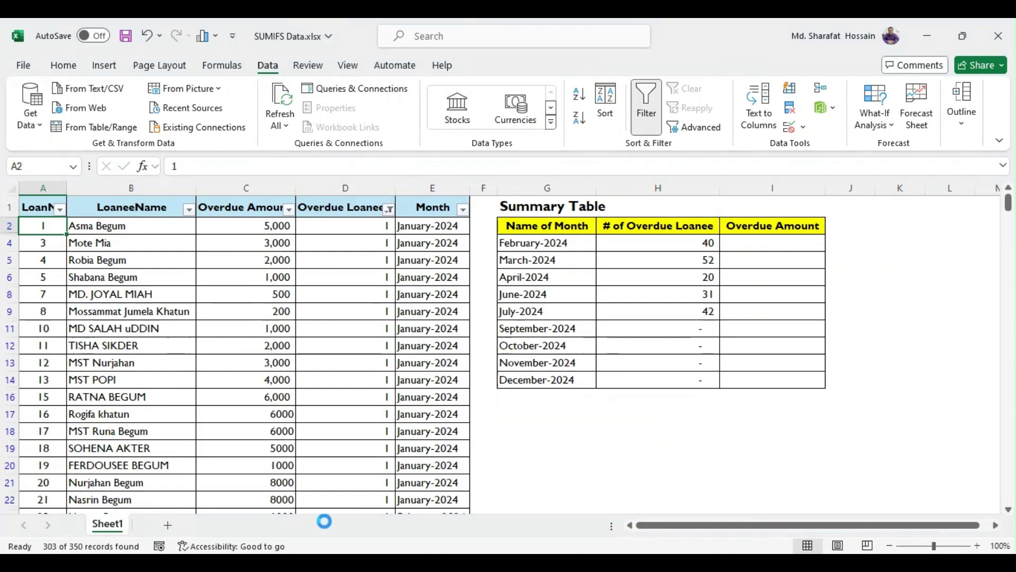
{"action": "left_click", "coordinate": [356, 229]}
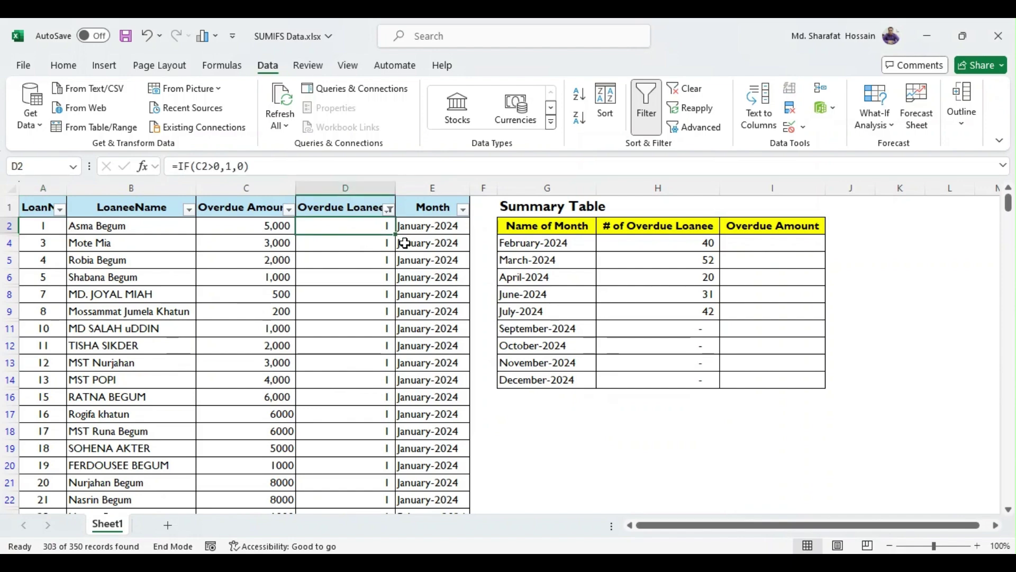
{"action": "key", "text": "ctrl+shift+Down"}
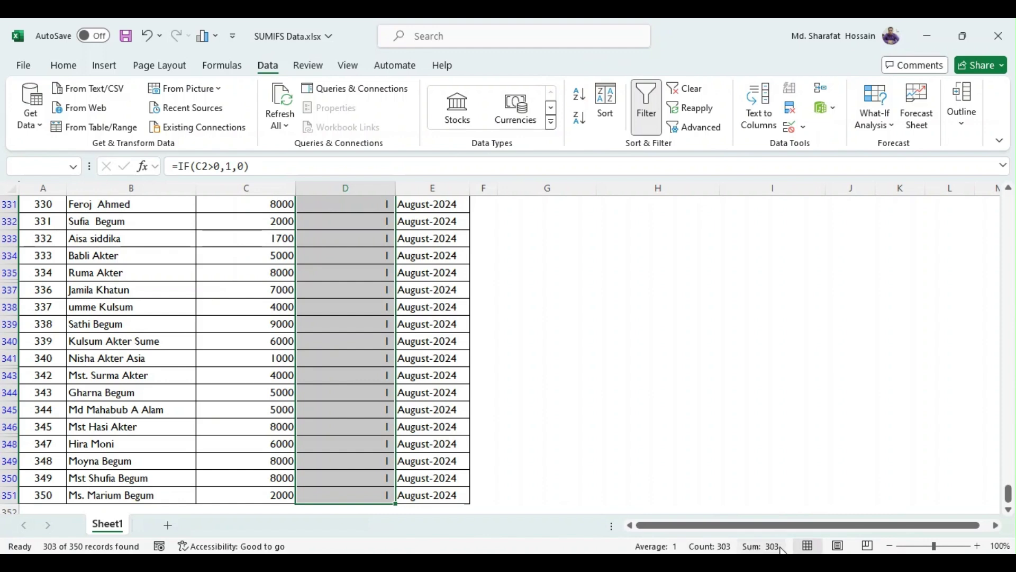
{"action": "left_click_drag", "start_coordinate": [1008, 496], "coordinate": [1008, 201]}
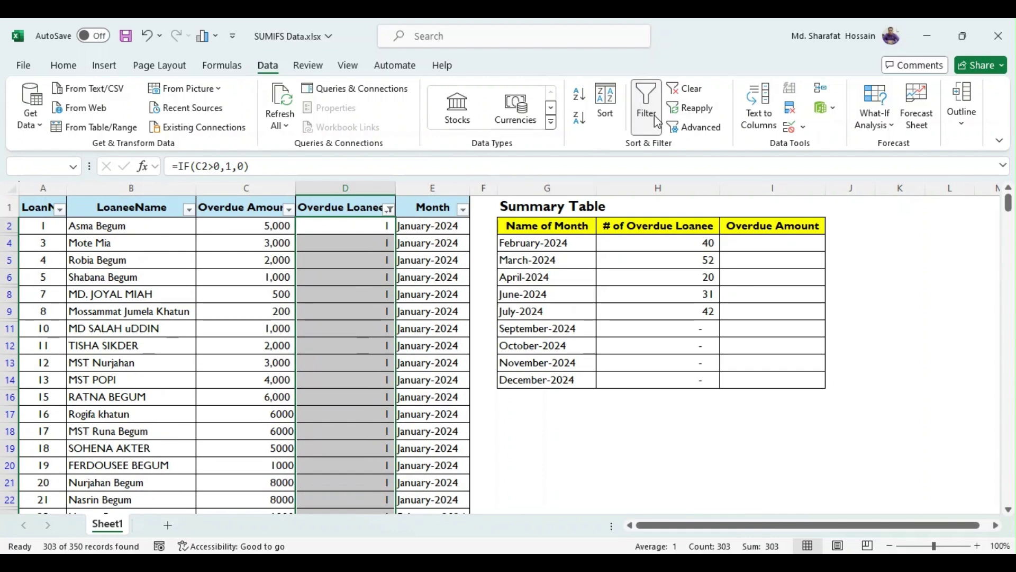
{"action": "left_click", "coordinate": [656, 116]}
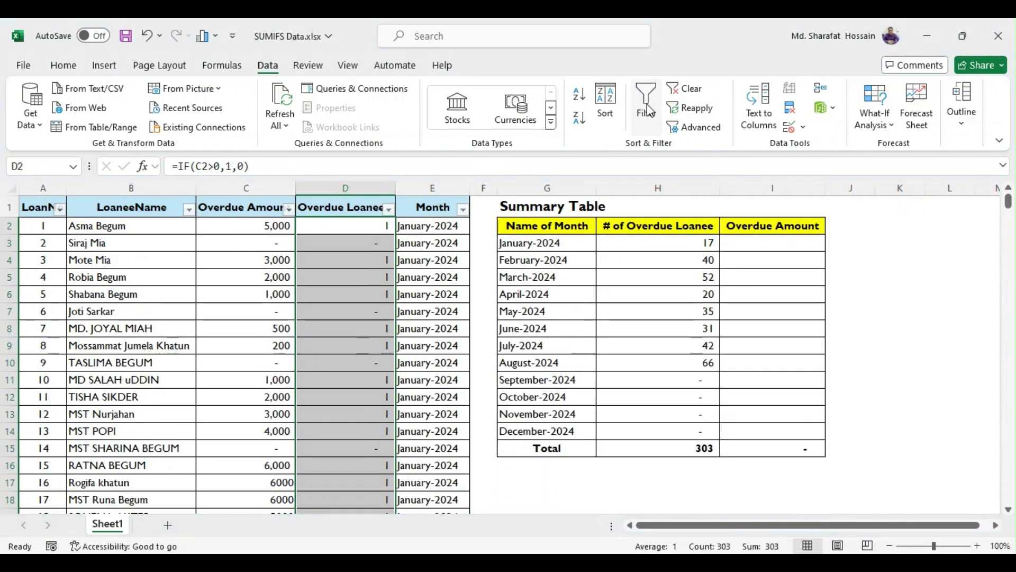
- Review the COUNTIFS formulas in H3 and H4 against the Overdue Loanee flags and the month criteria in G3 and G4
{"action": "left_click", "coordinate": [694, 245]}
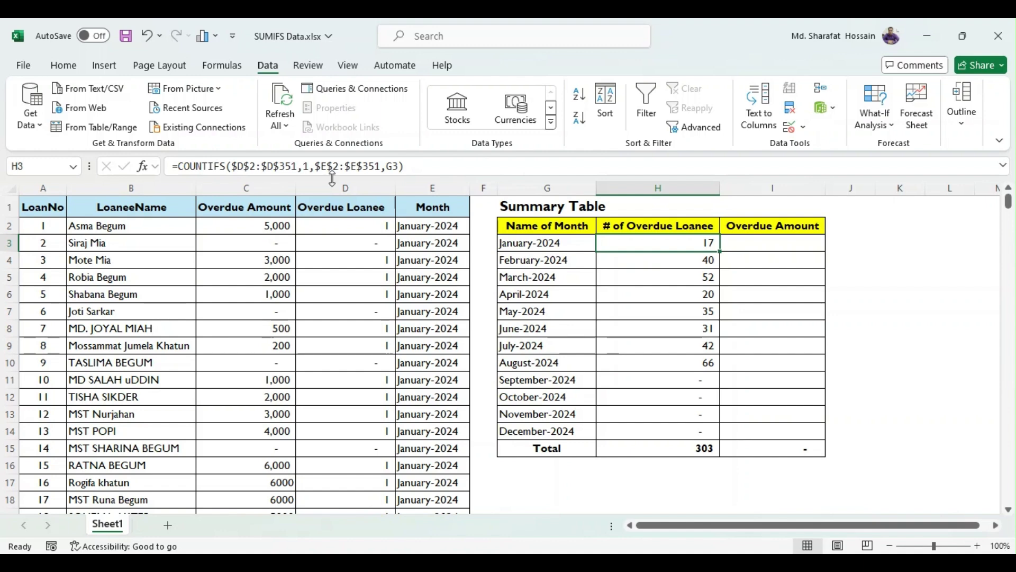
{"action": "left_click", "coordinate": [363, 227]}
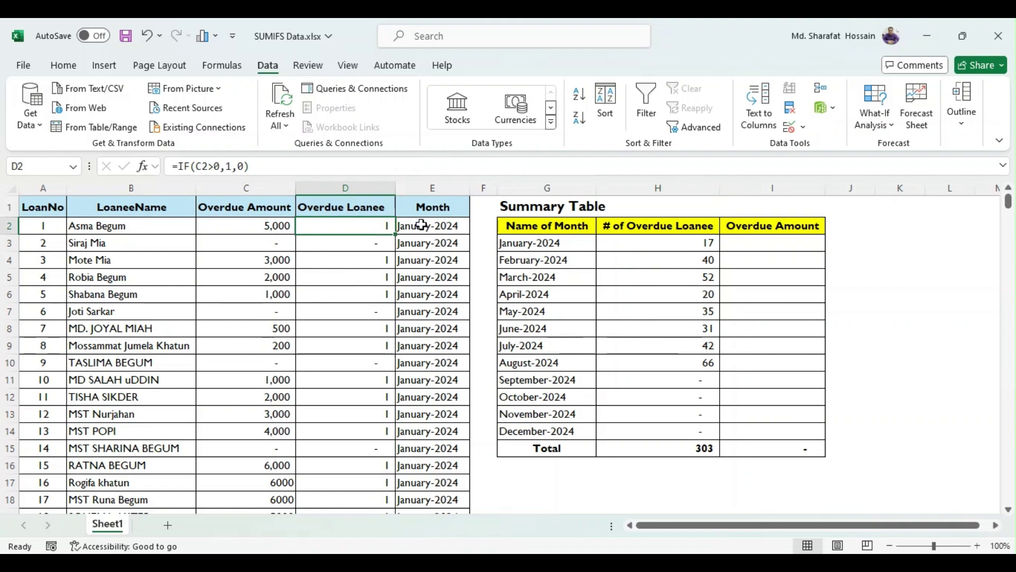
{"action": "left_click", "coordinate": [681, 243]}
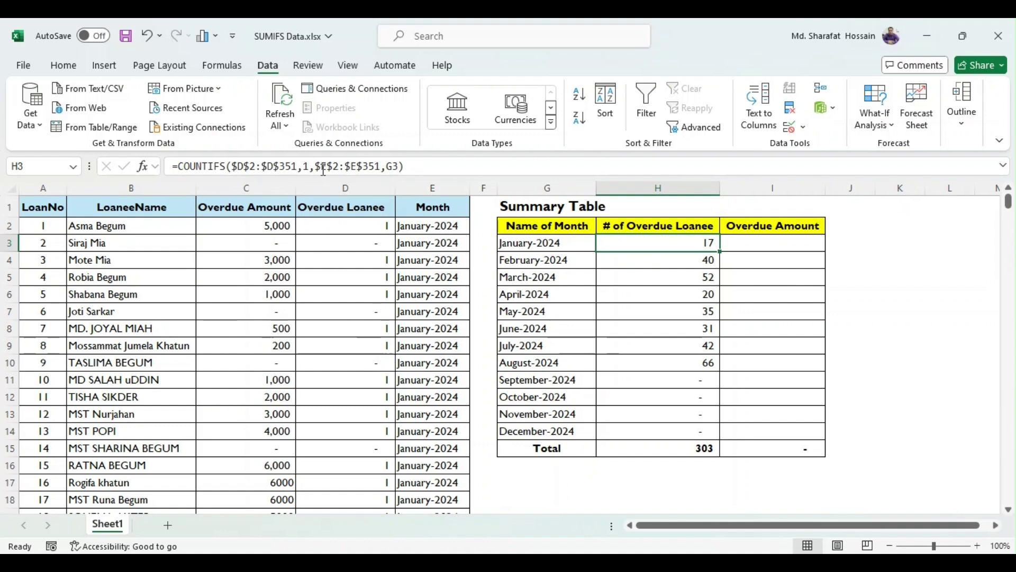
{"action": "left_click", "coordinate": [524, 247]}
{"action": "left_click", "coordinate": [534, 262]}
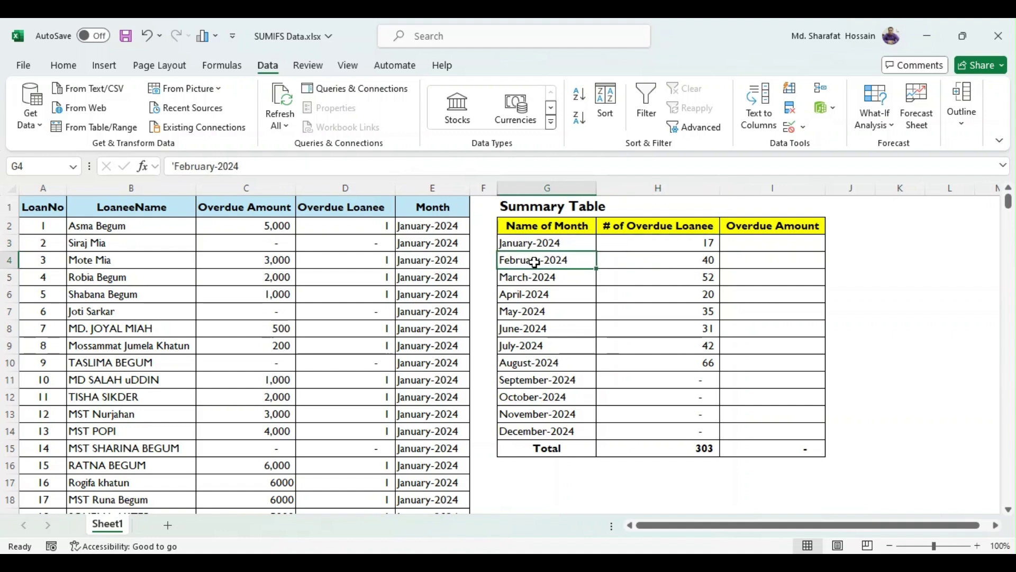
{"action": "left_click", "coordinate": [556, 244]}
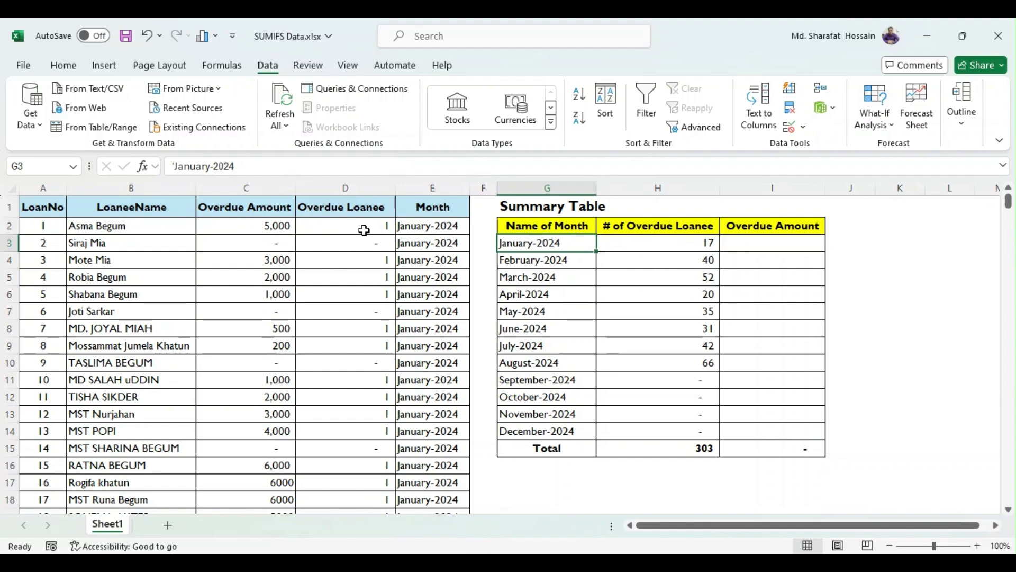
{"action": "left_click", "coordinate": [644, 247]}
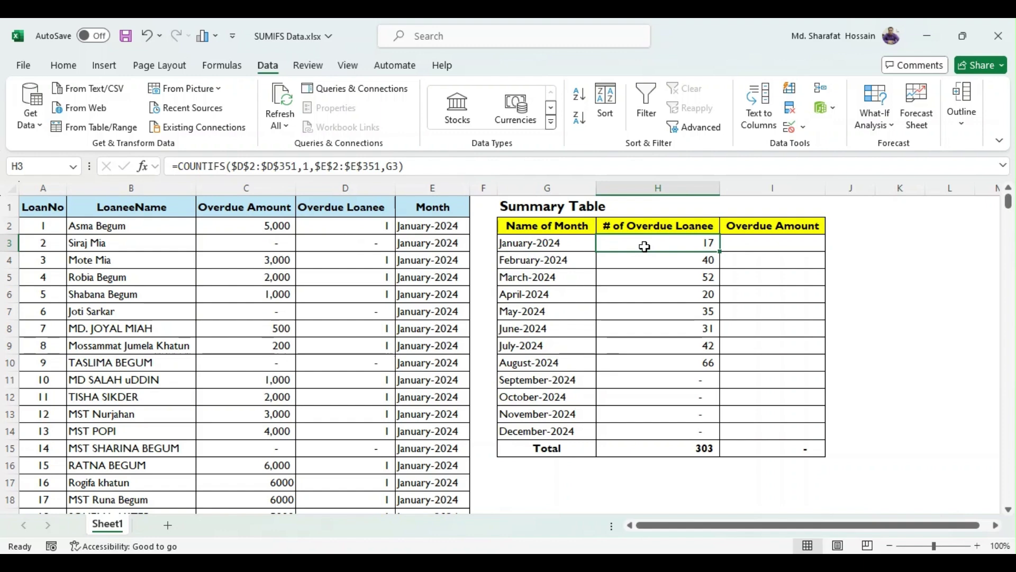
{"action": "mouse_move", "coordinate": [644, 247]}
{"action": "left_mouse_down"}
{"action": "mouse_move", "coordinate": [655, 340]}
{"action": "mouse_move", "coordinate": [656, 242]}
{"action": "left_mouse_up"}
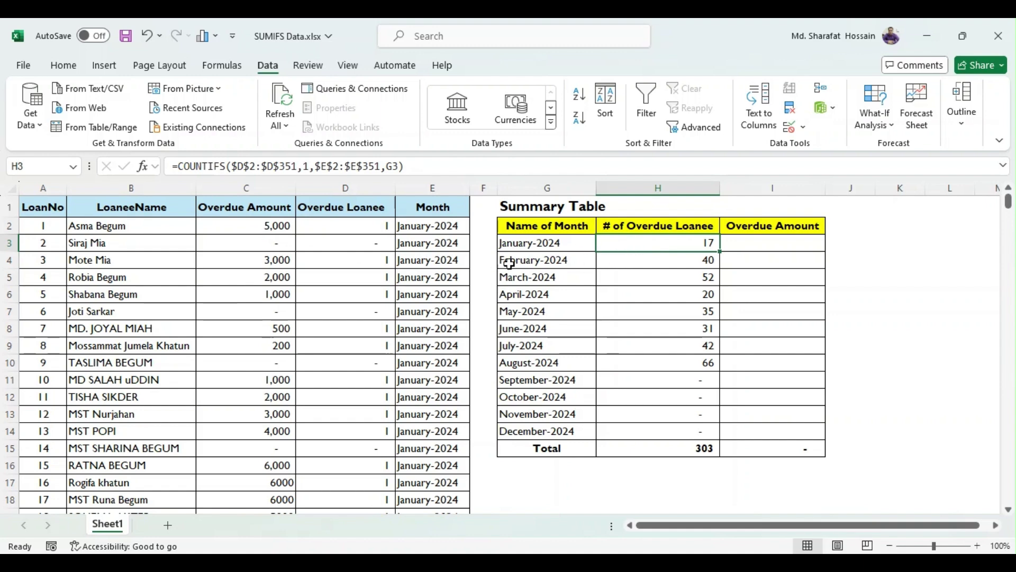
{"action": "left_click", "coordinate": [670, 263]}
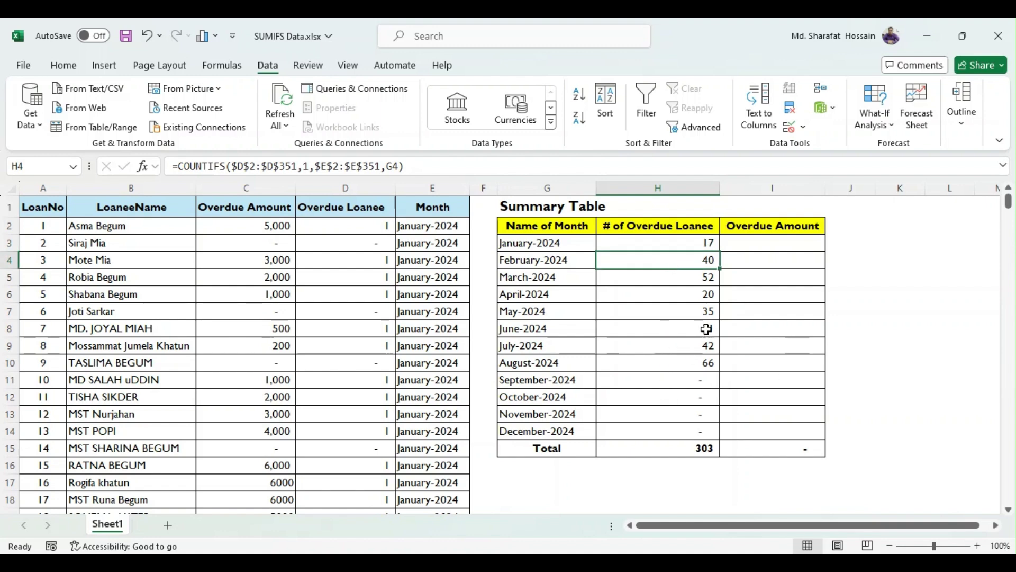
{"action": "left_click_drag", "start_coordinate": [699, 243], "coordinate": [688, 431]}
{"action": "left_click", "coordinate": [684, 245]}
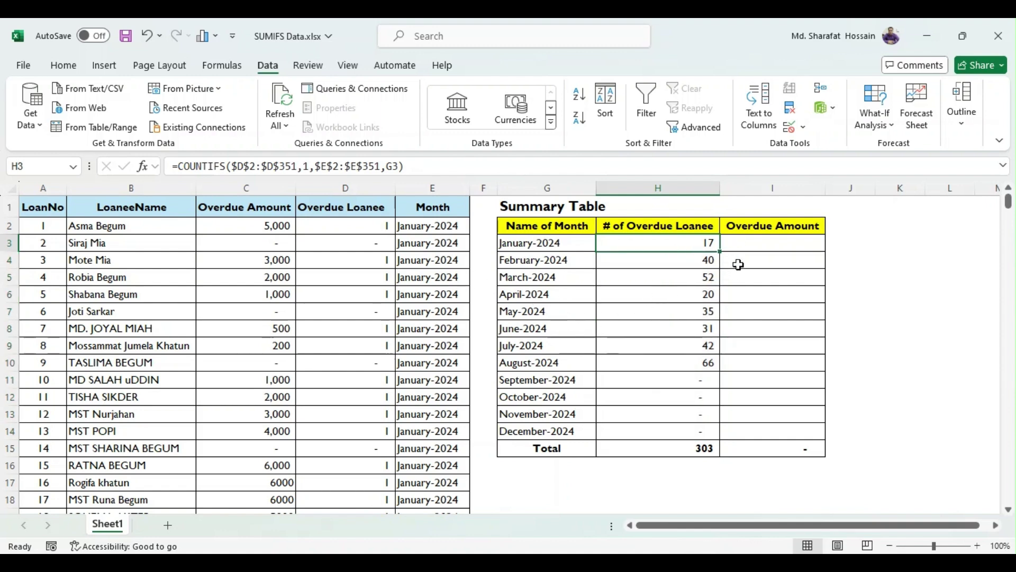
- Start a SUMIFS formula in I3 for January's overdue amount with the Overdue Amount values C2:C351 as the sum range
{"action": "left_click", "coordinate": [759, 243]}
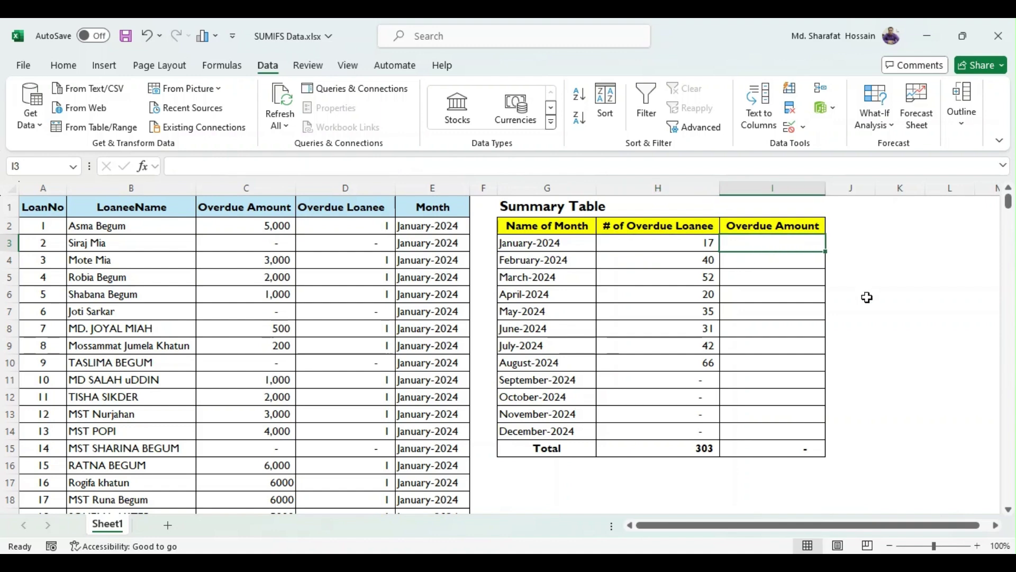
{"action": "type", "text": "=su"}
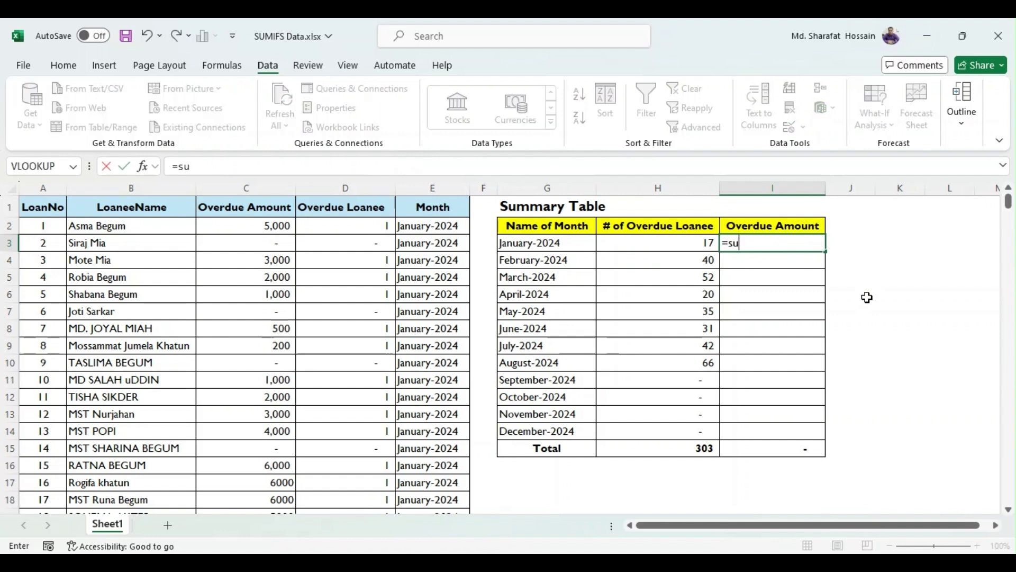
{"action": "type", "text": "u"}
{"action": "key", "text": "BackSpace"}
{"action": "type", "text": "mifs("}
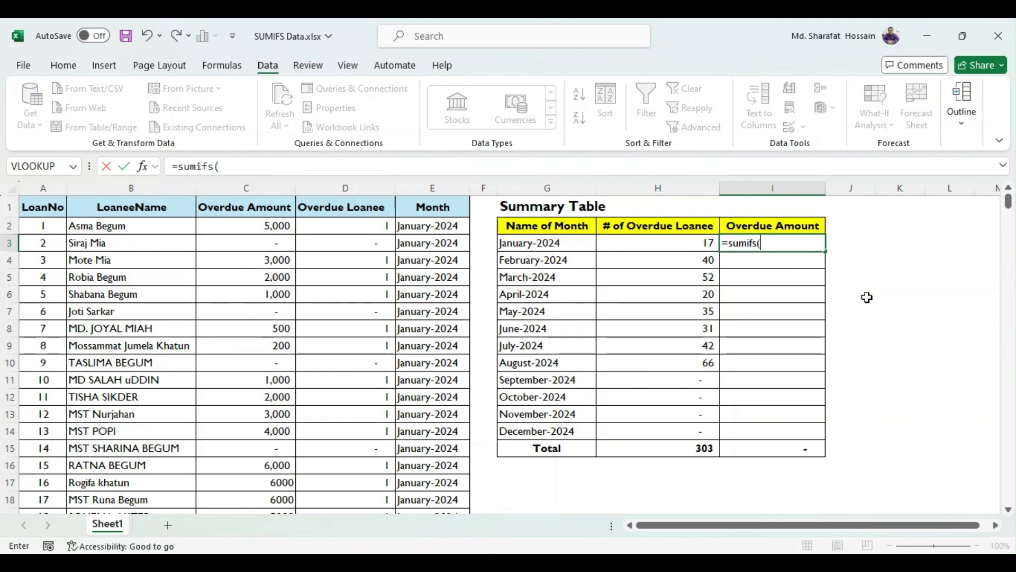
{"action": "left_click", "coordinate": [268, 225]}
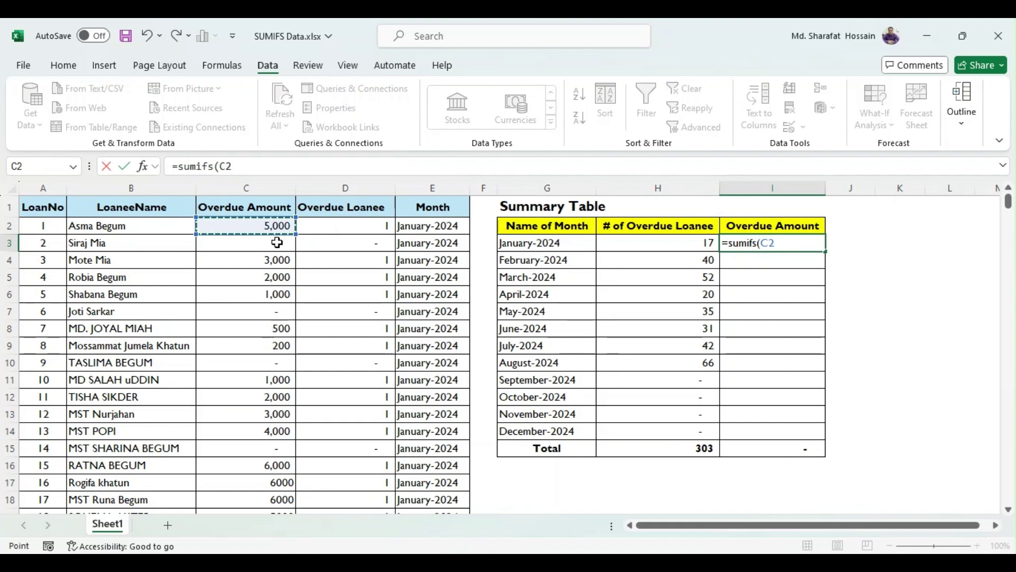
{"action": "key", "text": "End"}
{"action": "key", "text": "shift+Down"}
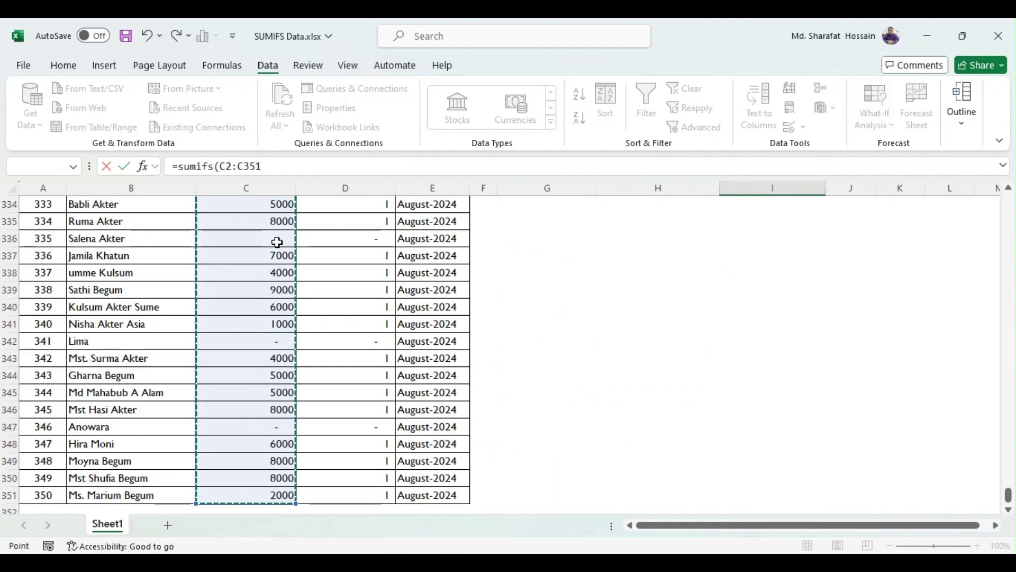
{"action": "type", "text": ","}
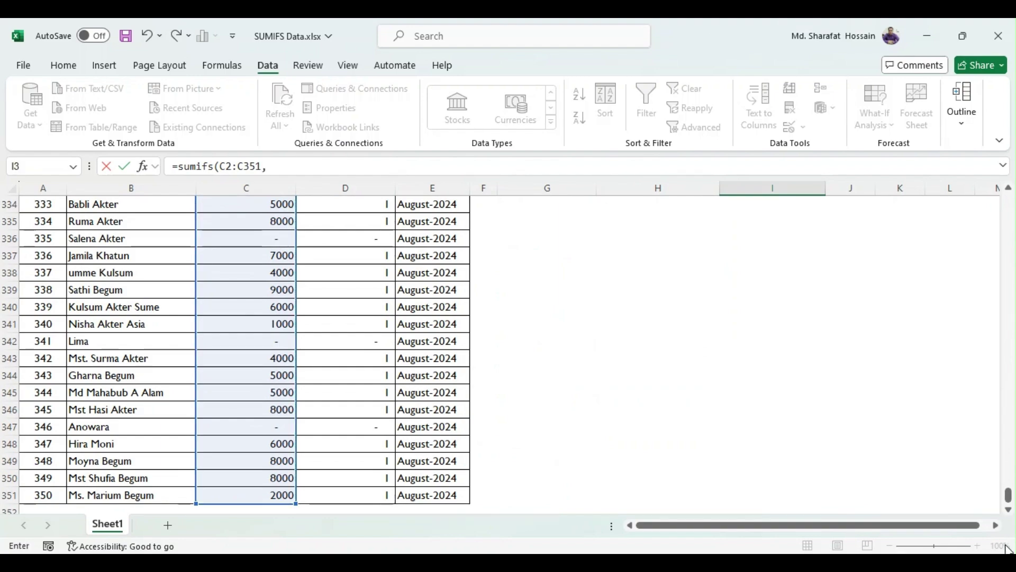
{"action": "left_click_drag", "start_coordinate": [1008, 495], "coordinate": [977, 214]}
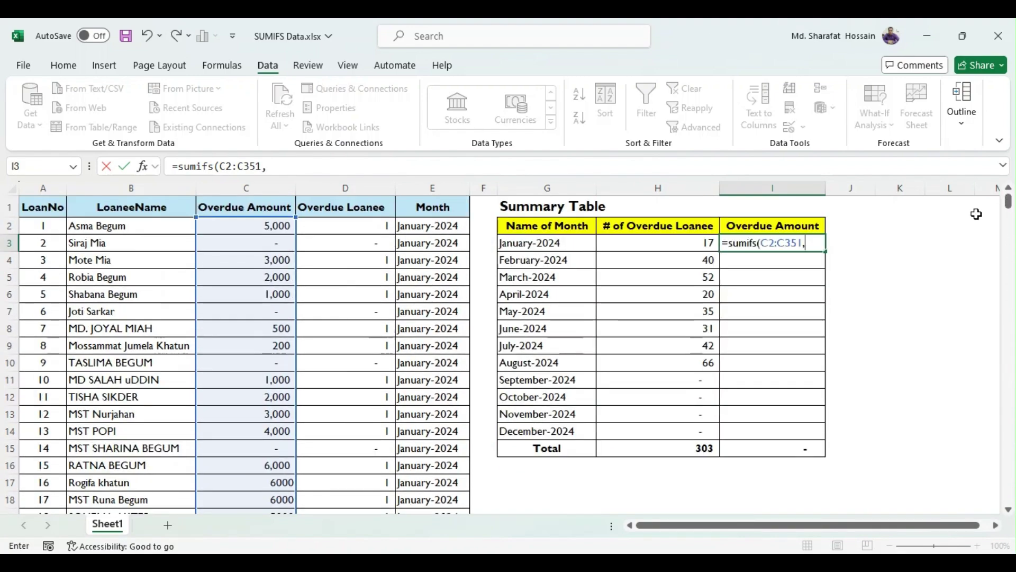
- Complete the SUMIFS formula in I3 with the Month column E2:E351 as criteria range and G3 as the criterion
{"action": "left_click", "coordinate": [435, 225]}
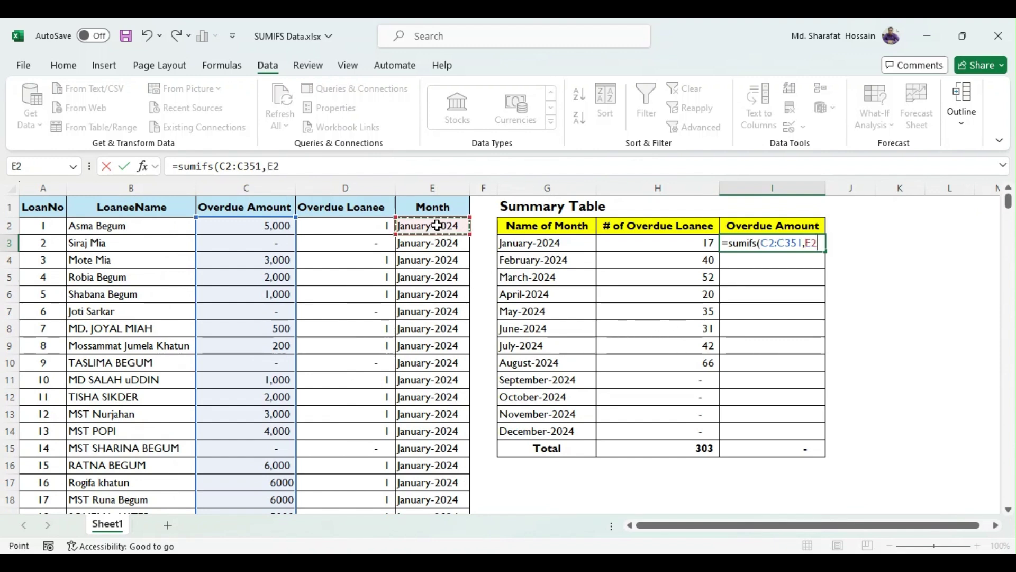
{"action": "key", "text": "End"}
{"action": "key", "text": "shift+Down"}
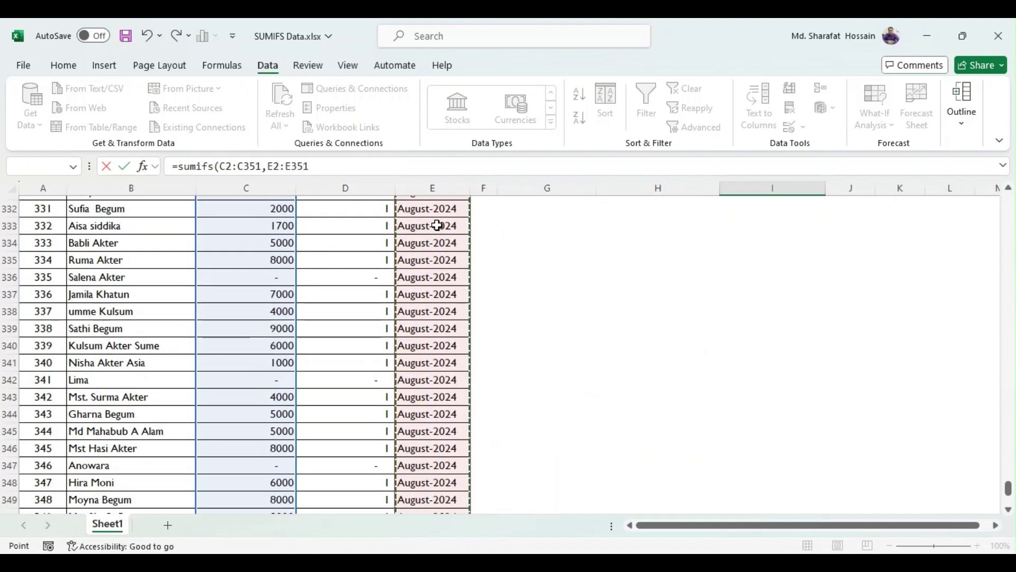
{"action": "type", "text": ","}
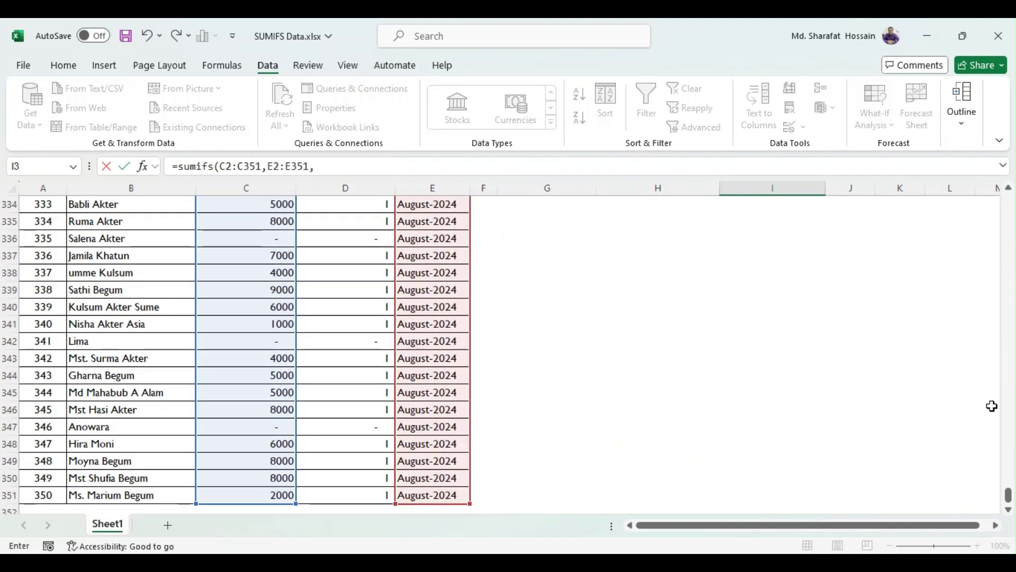
{"action": "left_click_drag", "start_coordinate": [1009, 503], "coordinate": [1009, 204]}
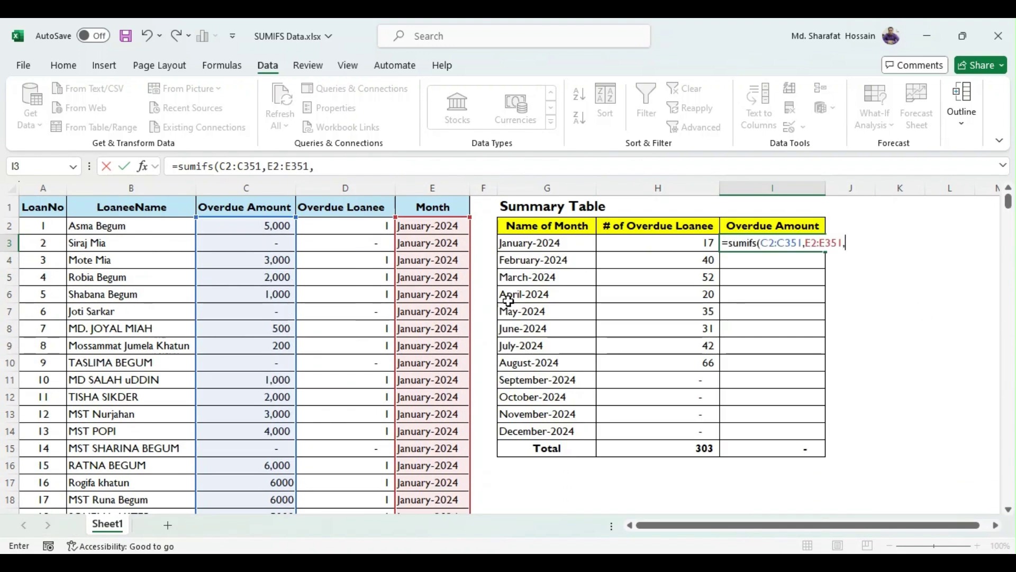
{"action": "left_click", "coordinate": [548, 244]}
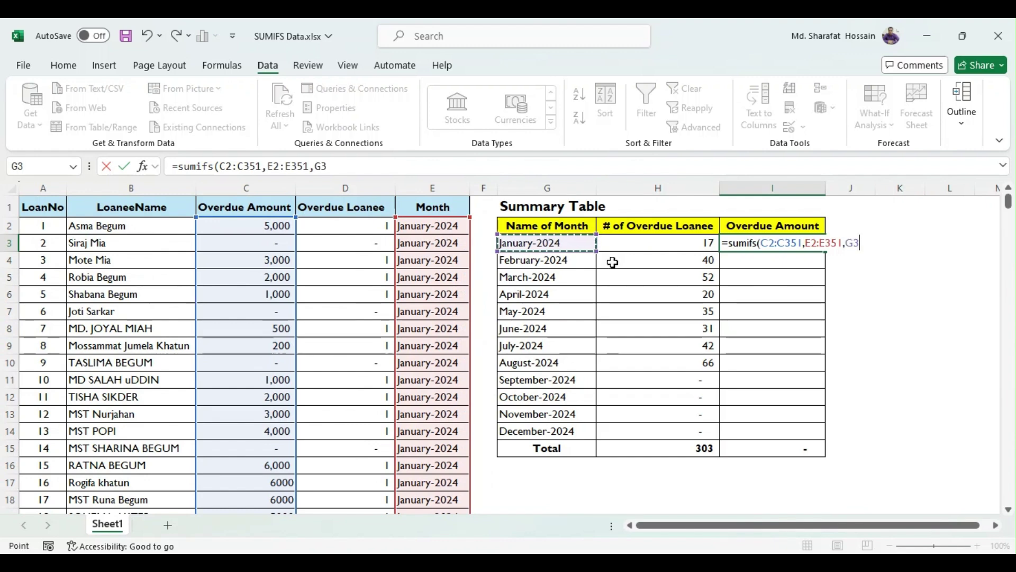
{"action": "left_click", "coordinate": [360, 163]}
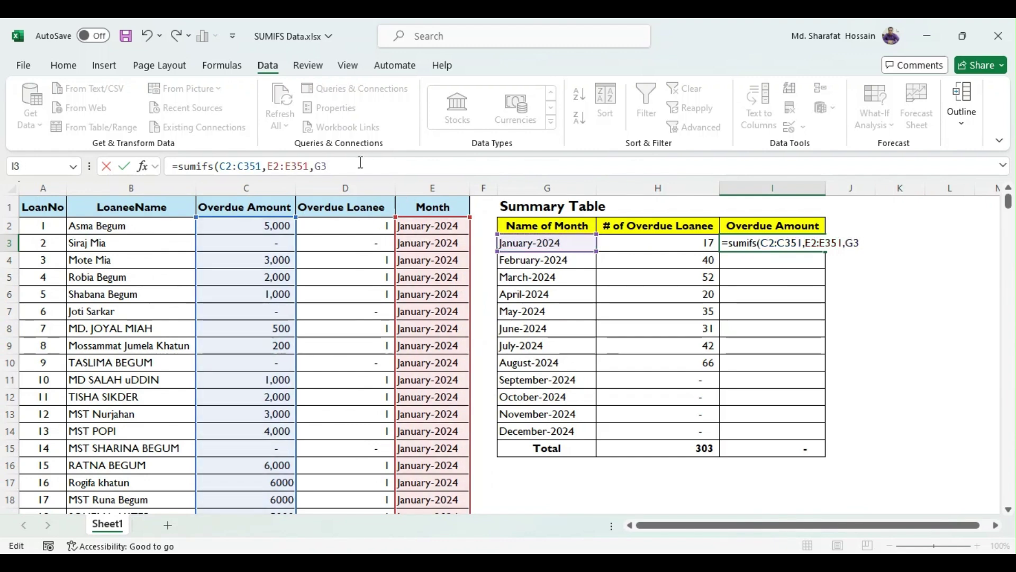
{"action": "type", "text": ")"}
{"action": "key", "text": "Return"}
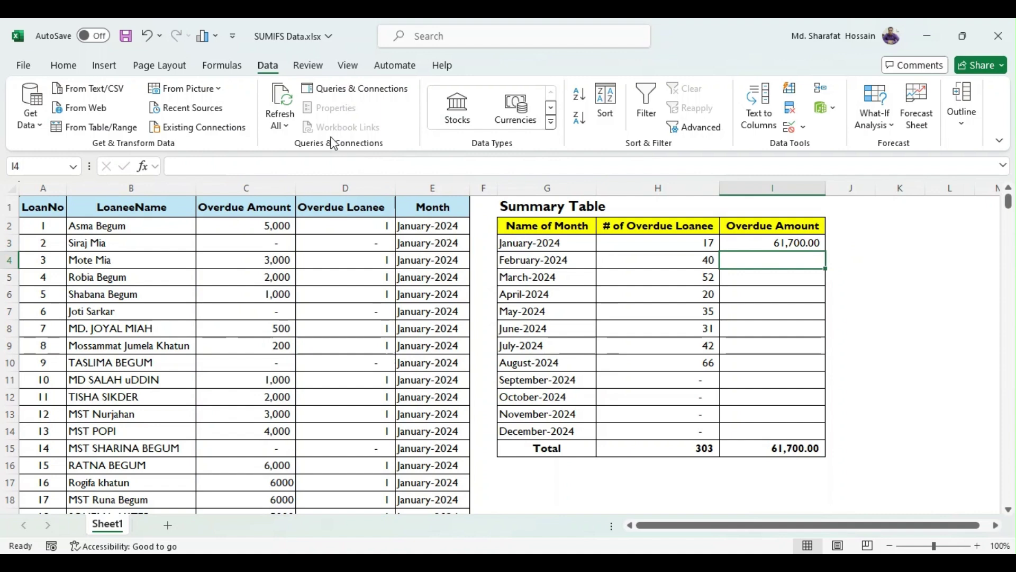
- Format January's overdue amount in I3 with no decimal places
{"action": "left_click", "coordinate": [800, 245]}
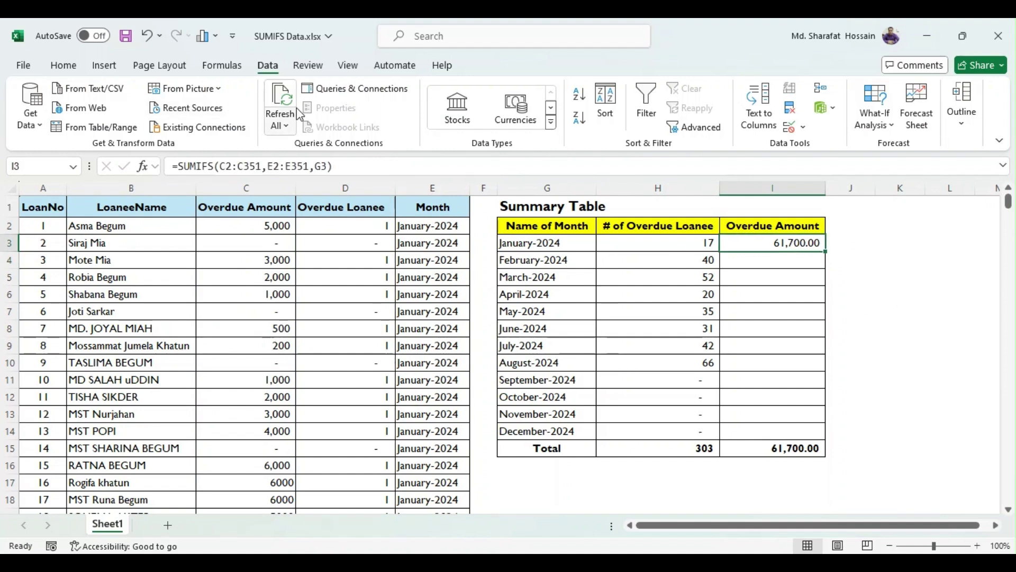
{"action": "left_click", "coordinate": [64, 64]}
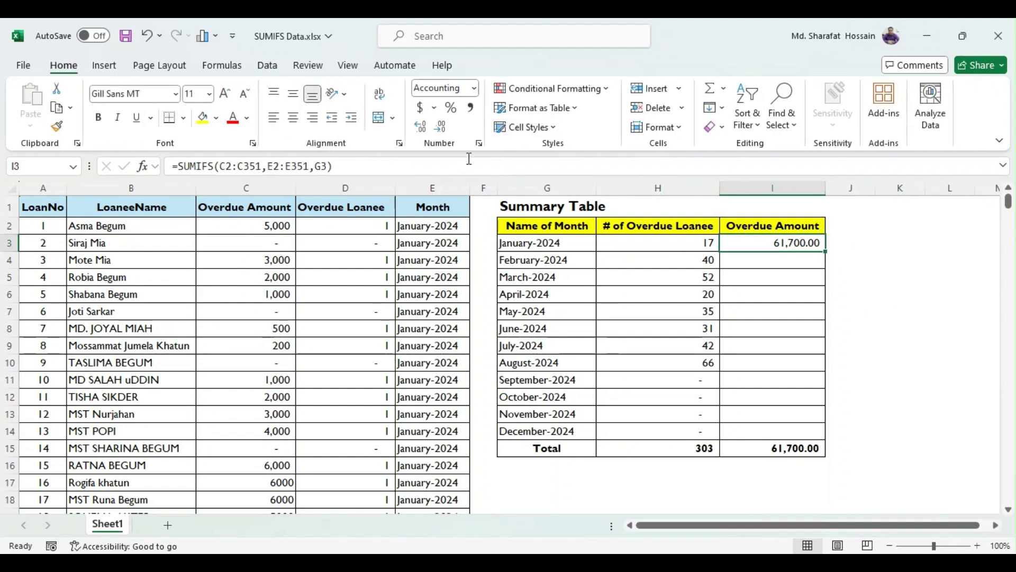
{"action": "left_click", "coordinate": [810, 296]}
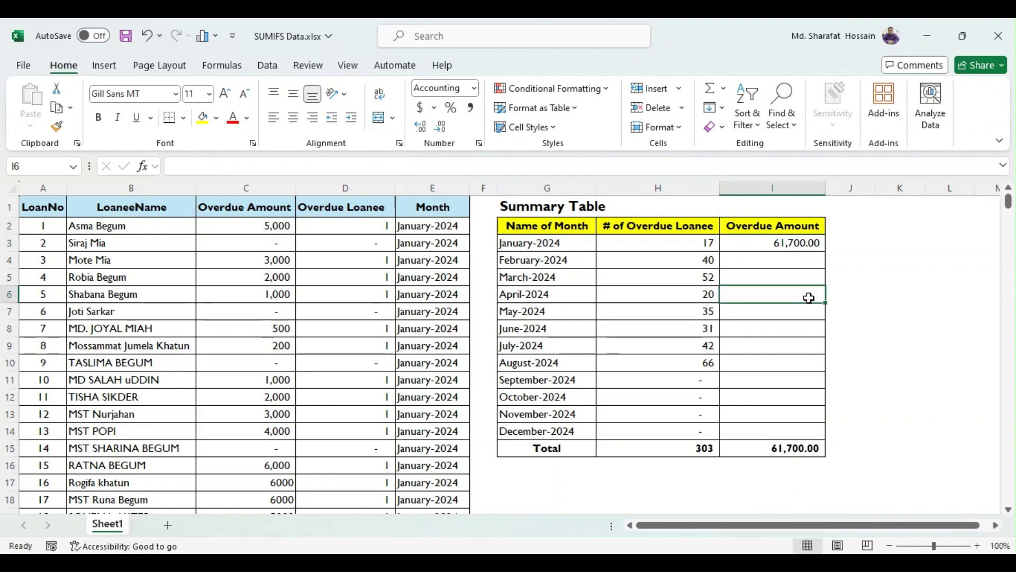
{"action": "left_click", "coordinate": [773, 242]}
{"action": "left_click", "coordinate": [440, 127]}
{"action": "left_click", "coordinate": [440, 127]}
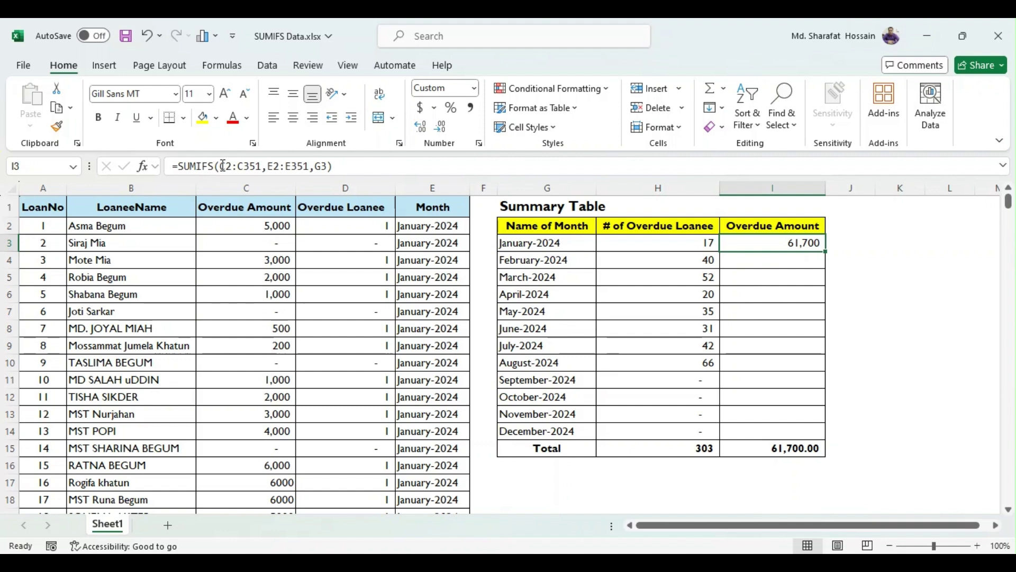
- Edit the SUMIFS formula in I3 by inserting the reference E2 before the sum range
{"action": "left_click", "coordinate": [223, 166]}
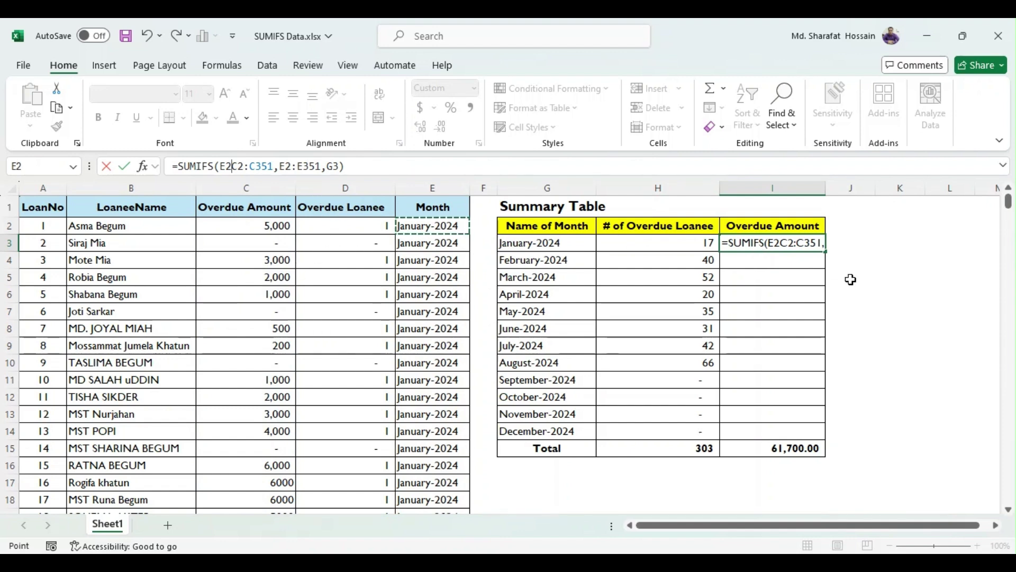
{"action": "key", "text": "Return"}
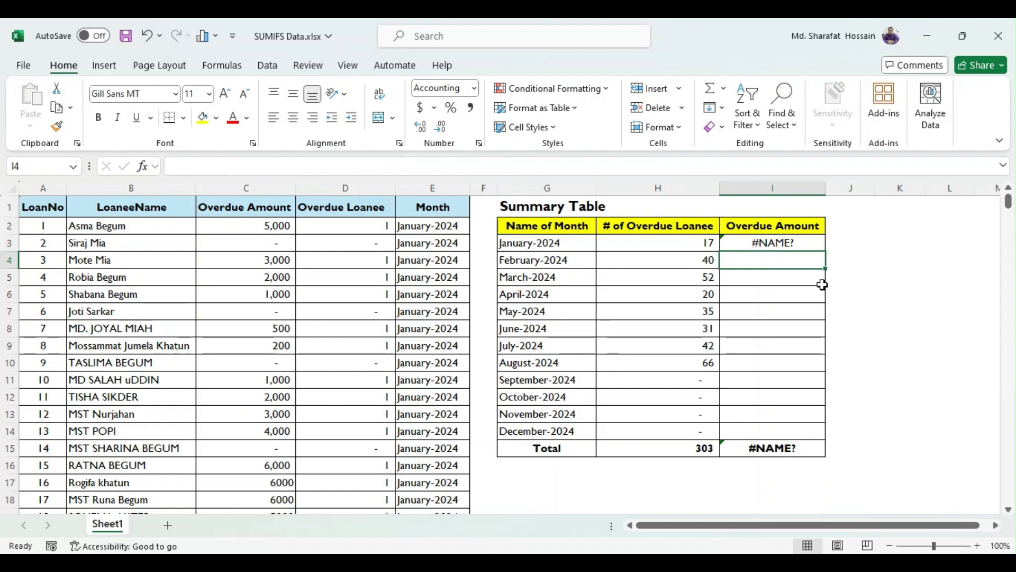
- Overwrite the faulty formula in I3 with a new SUMIFS formula that uses C2:C351 as the sum range
{"action": "left_click", "coordinate": [780, 242]}
{"action": "type", "text": "=sumifs("}
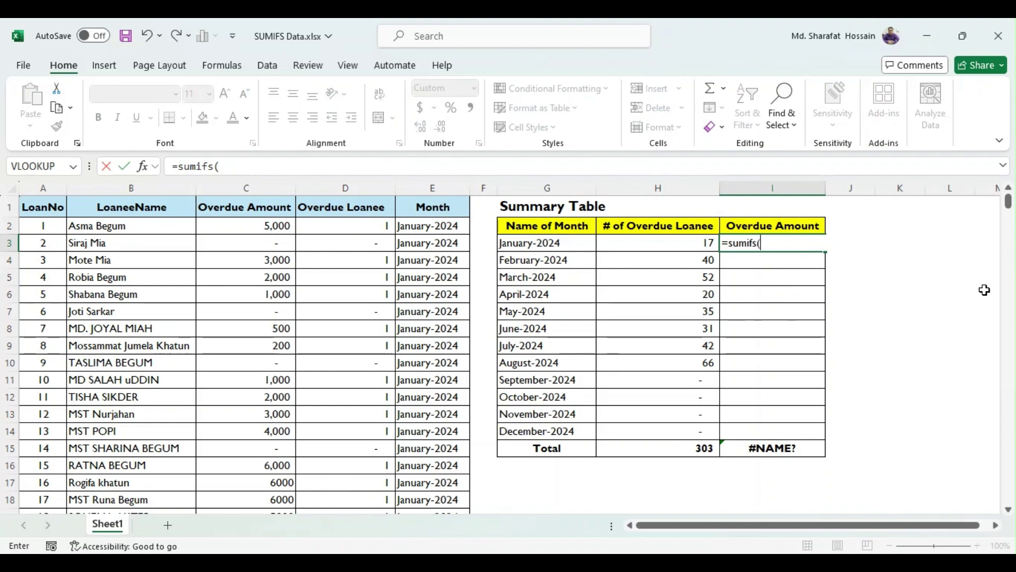
{"action": "left_click", "coordinate": [262, 224]}
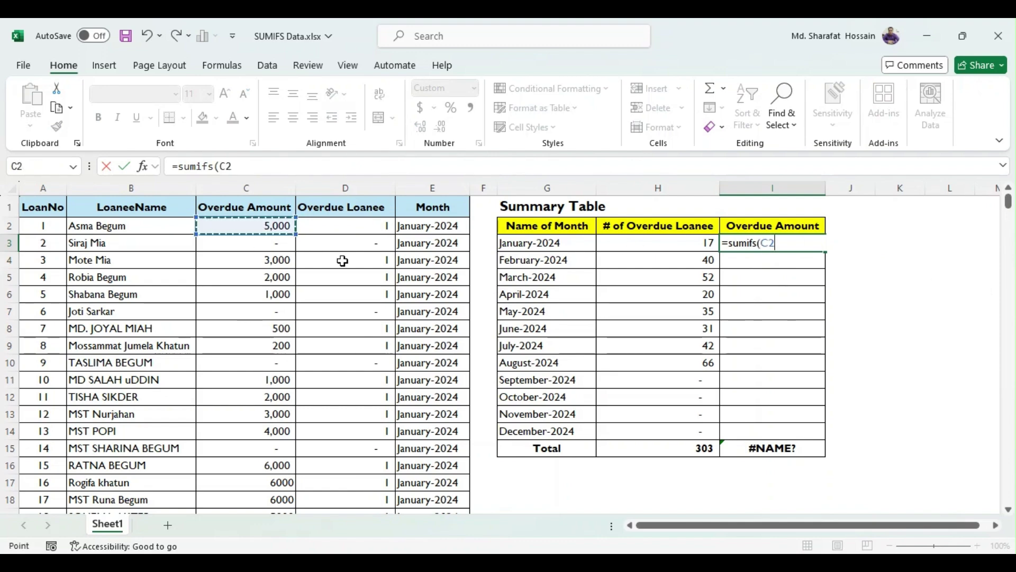
{"action": "key", "text": "End"}
{"action": "key", "text": "shift+Down"}
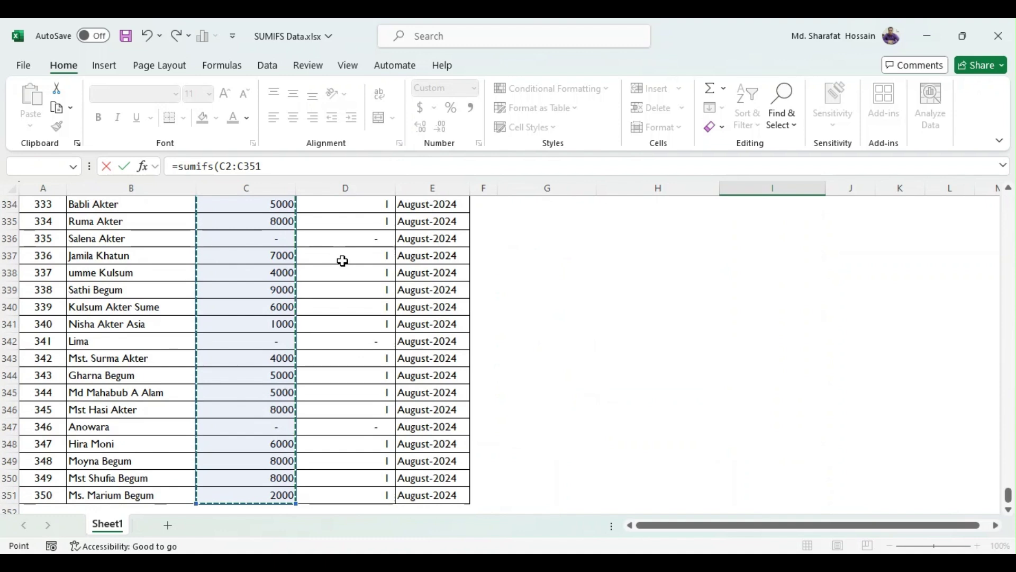
{"action": "type", "text": ","}
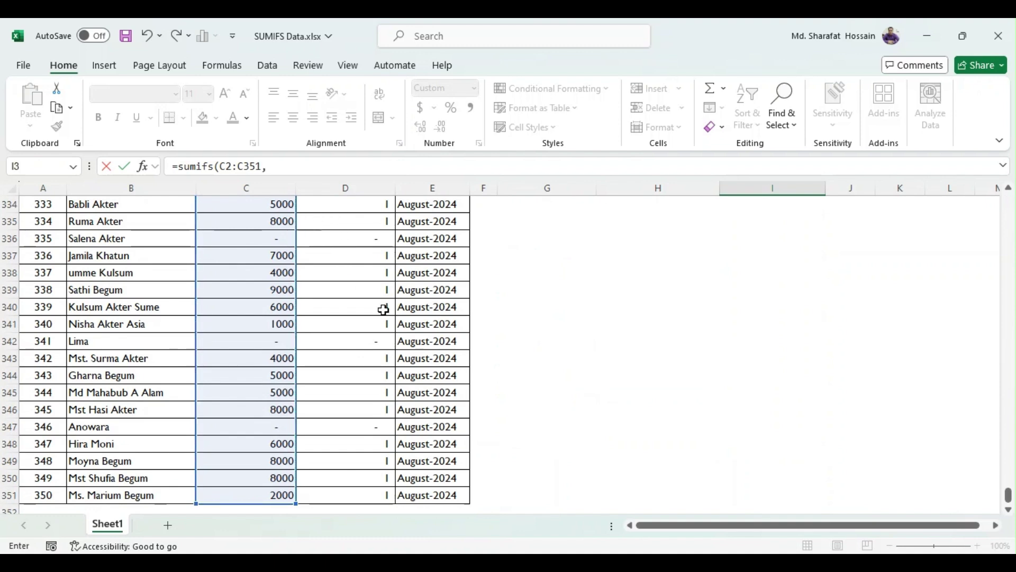
{"action": "left_click_drag", "start_coordinate": [1007, 496], "coordinate": [1008, 201]}
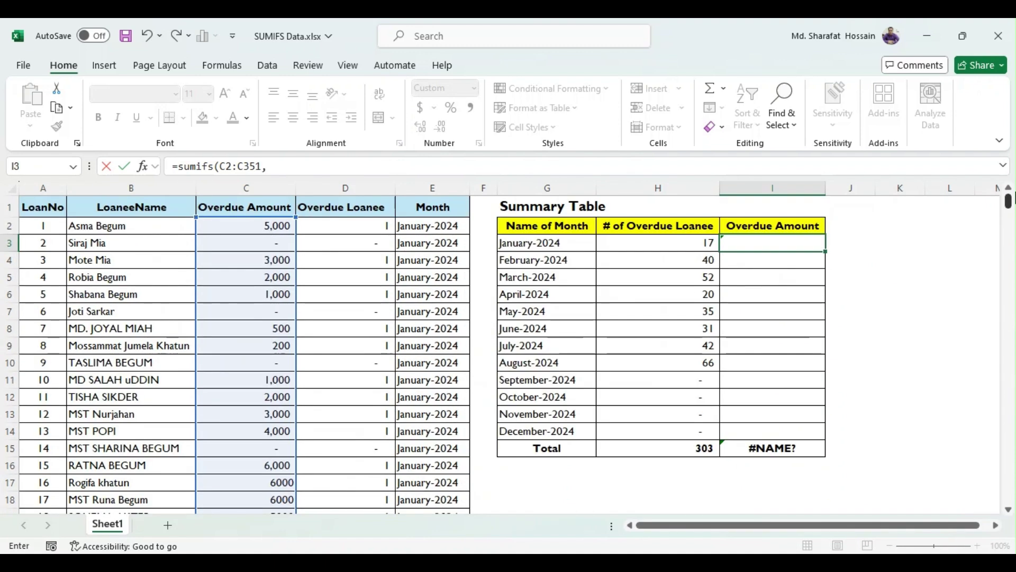
- Finish the re-entered SUMIFS formula in I3 with criteria range E2:E351 and the January cell G3 as the criterion
{"action": "left_click", "coordinate": [451, 228]}
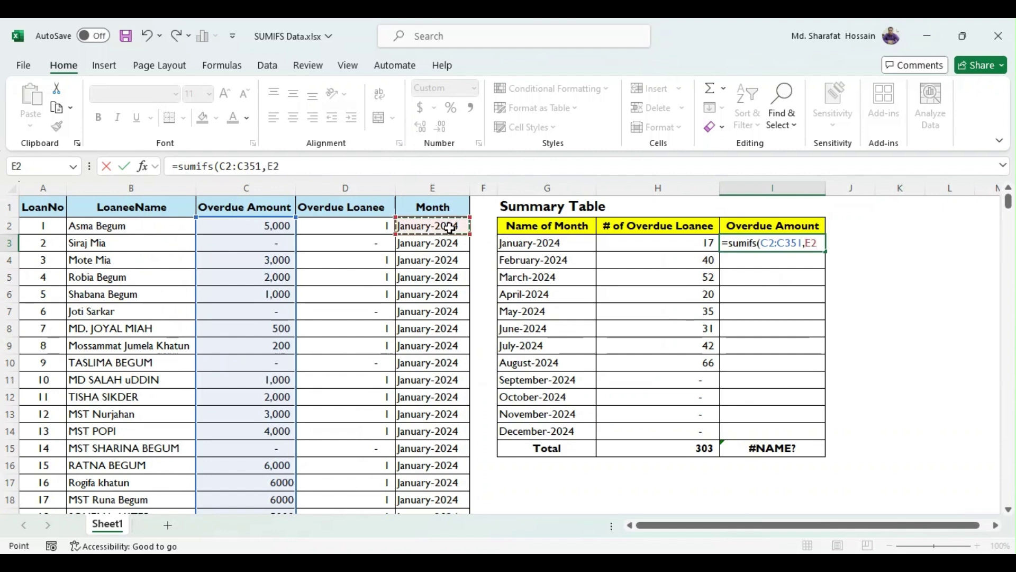
{"action": "key", "text": "End"}
{"action": "key", "text": "shift+Down"}
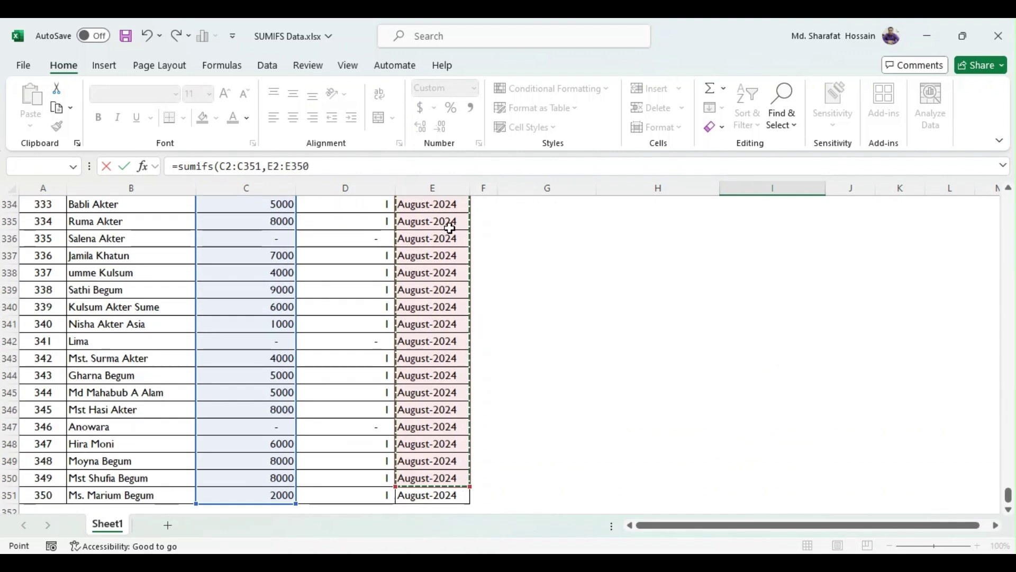
{"action": "key", "text": "shift+Down"}
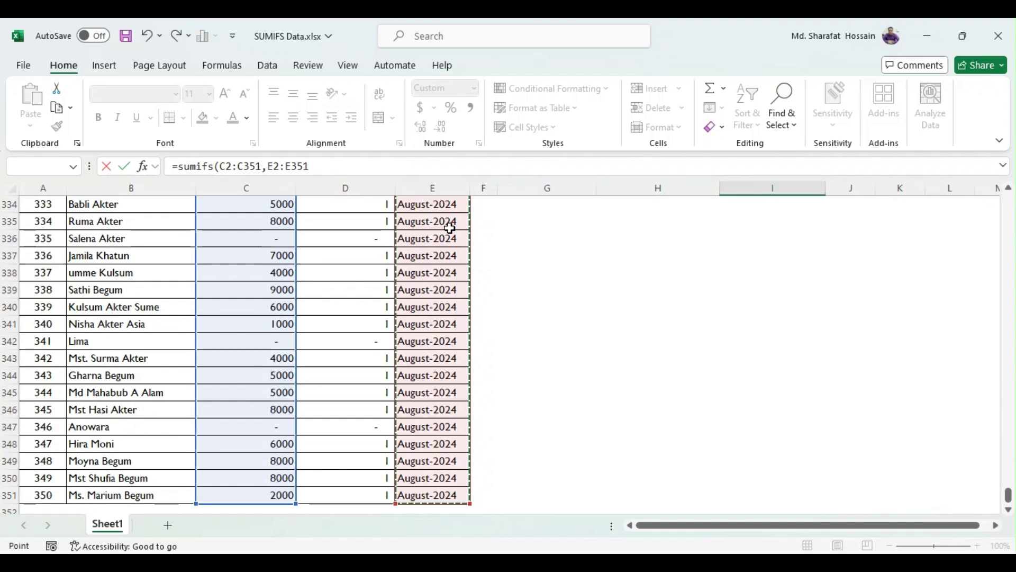
{"action": "type", "text": ","}
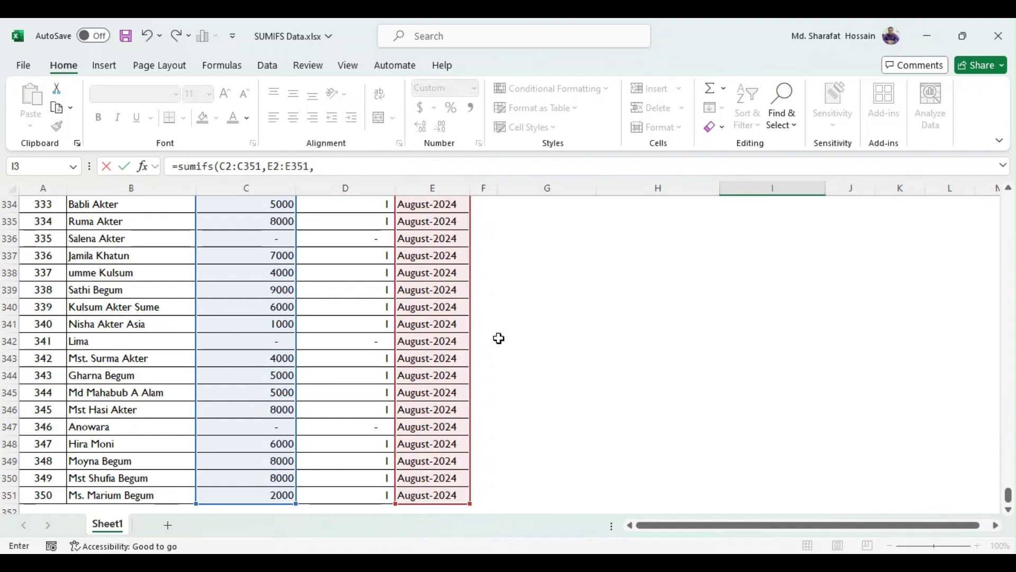
{"action": "left_click_drag", "start_coordinate": [1007, 491], "coordinate": [1008, 199]}
{"action": "left_click", "coordinate": [581, 243]}
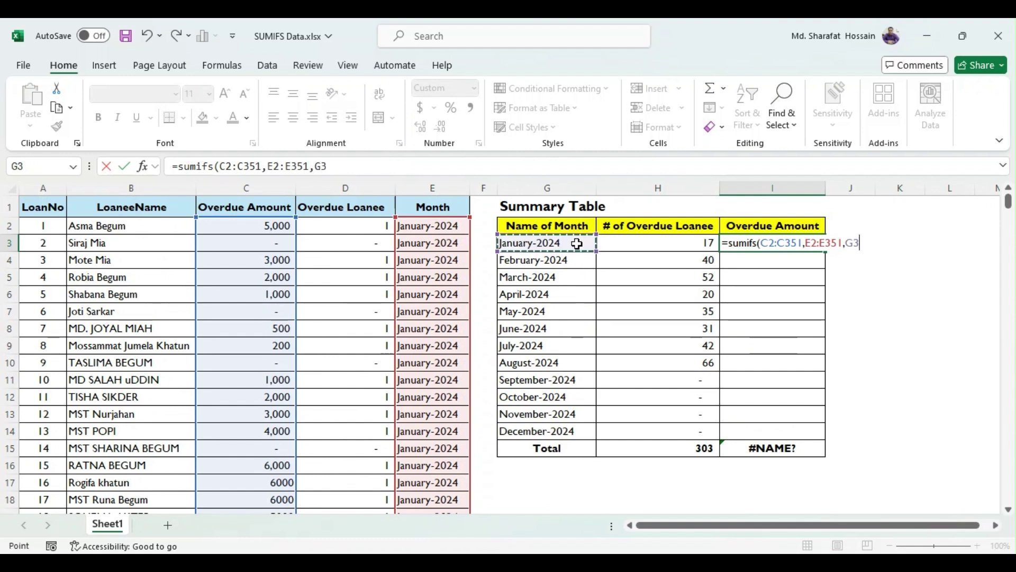
{"action": "type", "text": ")"}
{"action": "key", "text": "Return"}
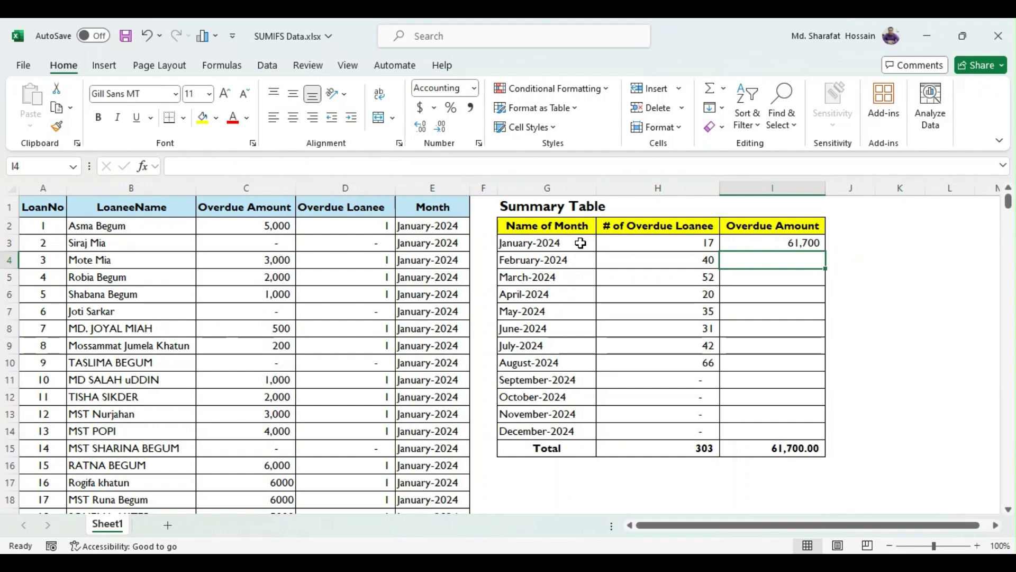
- Try copying the relative-reference SUMIFS formula from I3 to February's cell I4, and undo the paste
{"action": "key", "text": "Up"}
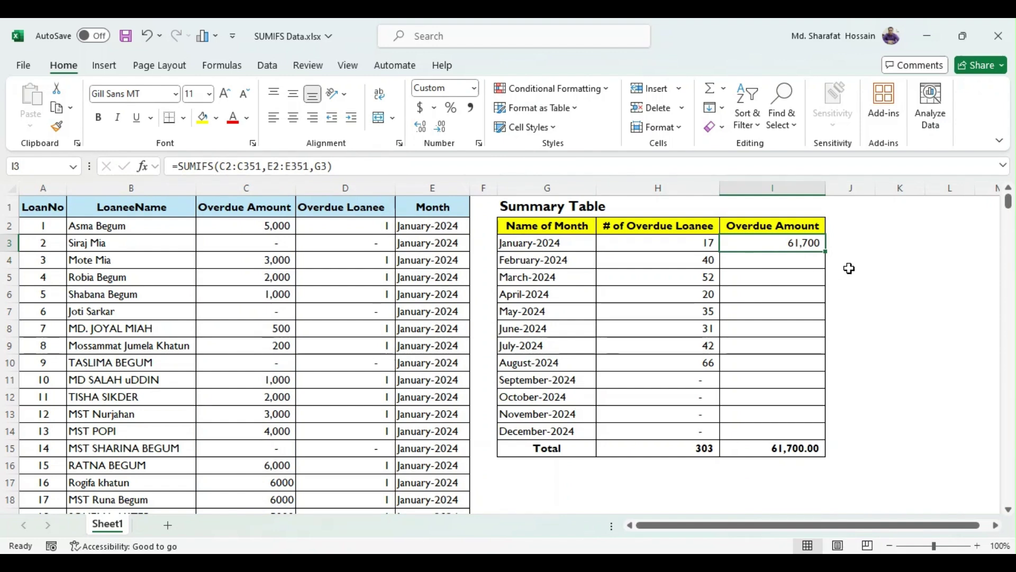
{"action": "key", "text": "ctrl+c"}
{"action": "key", "text": "Down"}
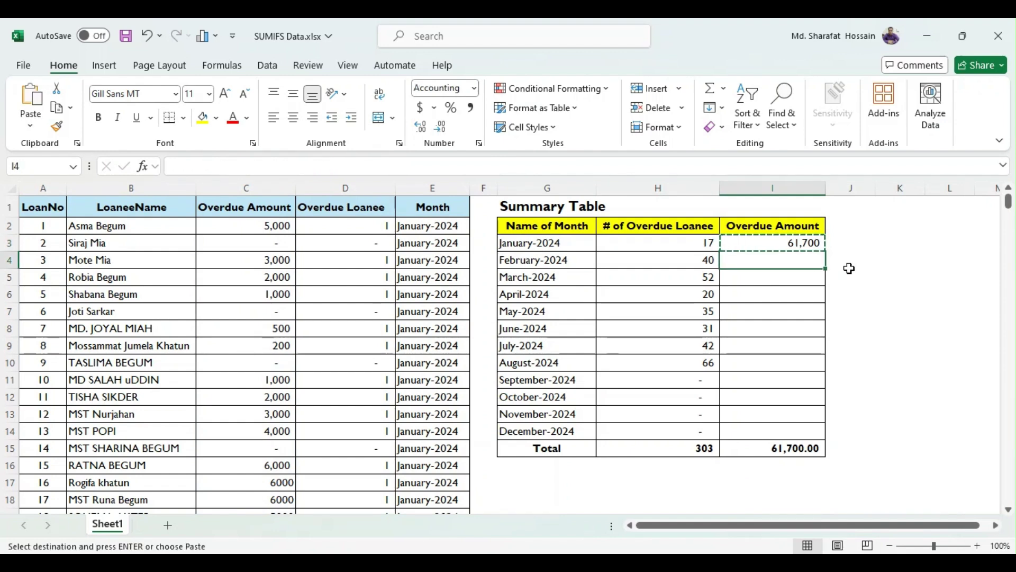
{"action": "key", "text": "Return"}
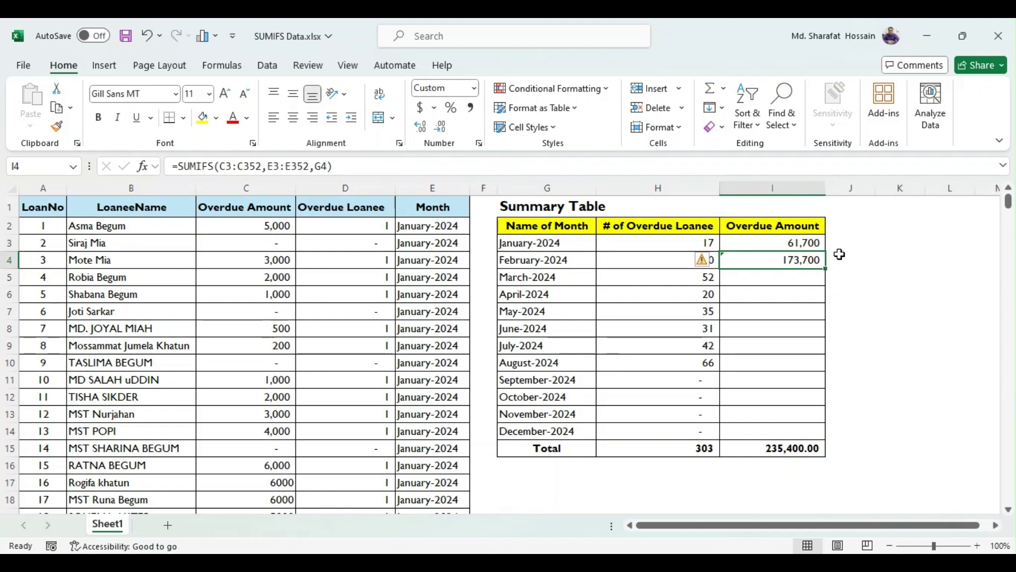
{"action": "key", "text": "ctrl+z"}
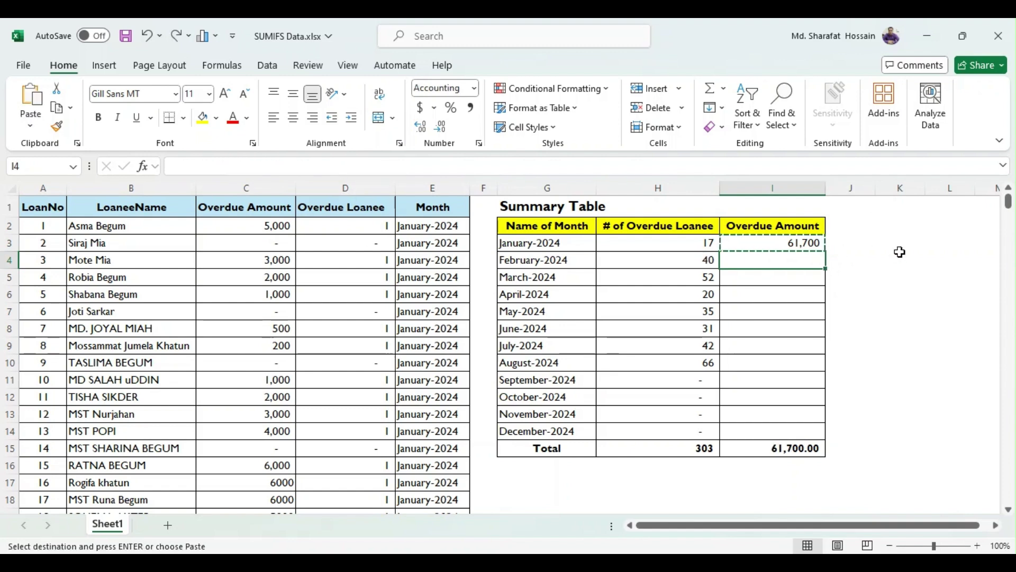
{"action": "left_click", "coordinate": [754, 243]}
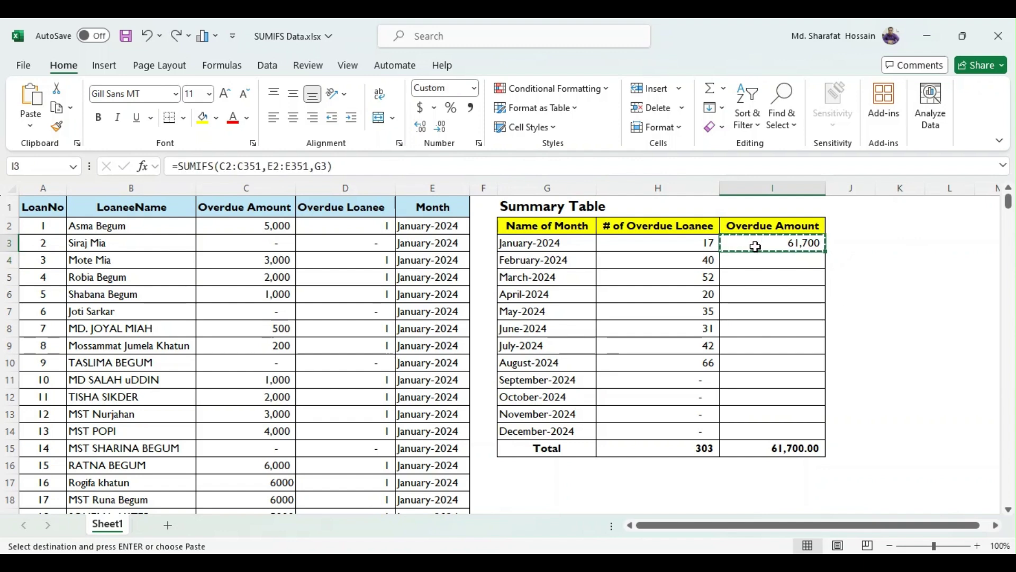
{"action": "left_click", "coordinate": [223, 167]}
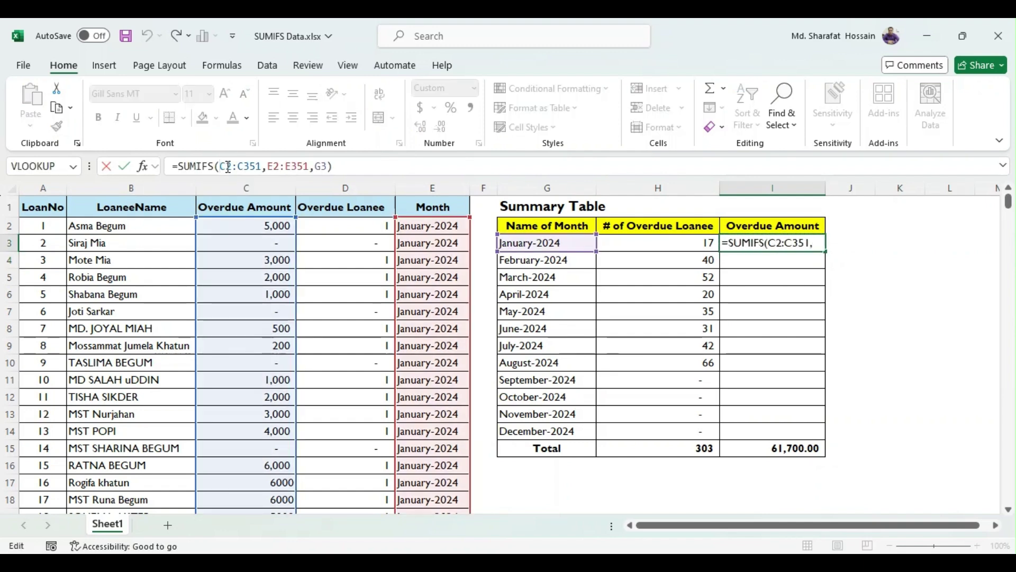
{"action": "type", "text": "$"}
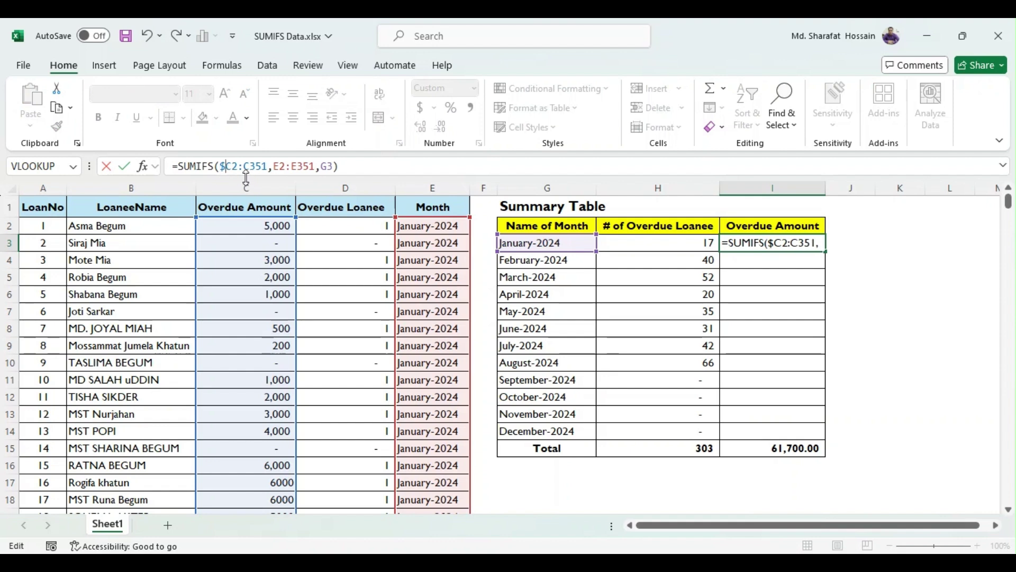
{"action": "type", "text": "$"}
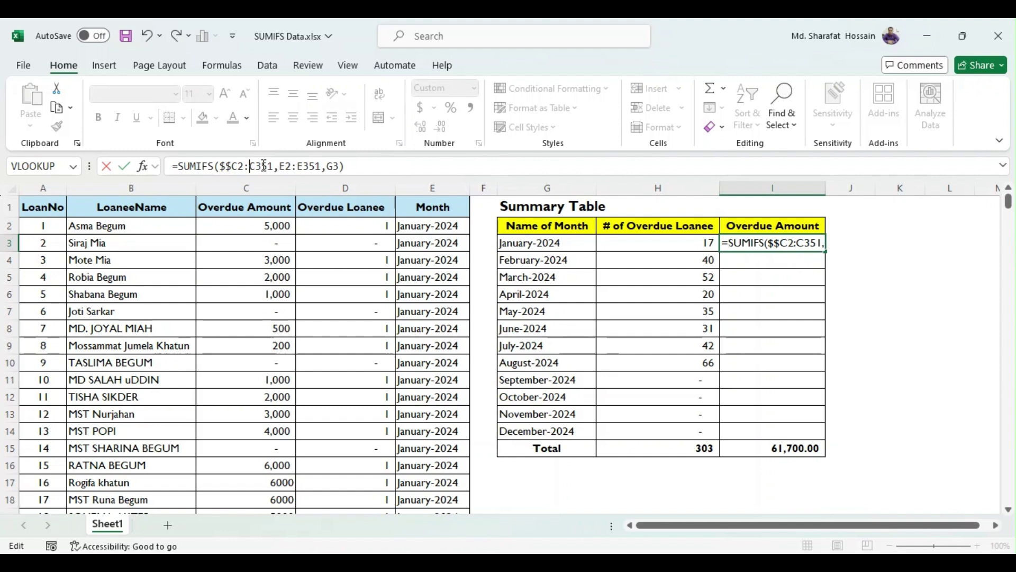
{"action": "type", "text": "$"}
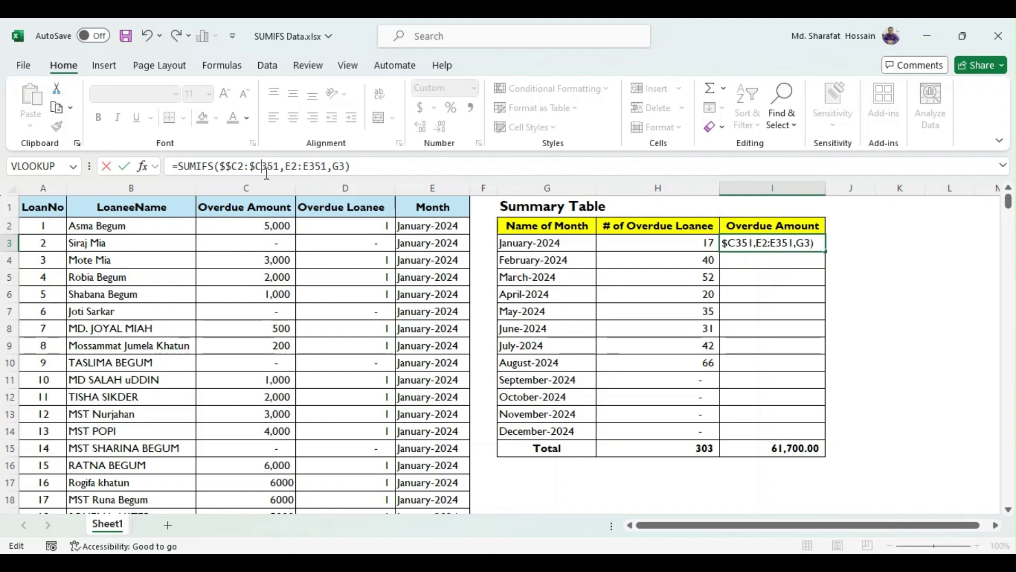
{"action": "type", "text": "$"}
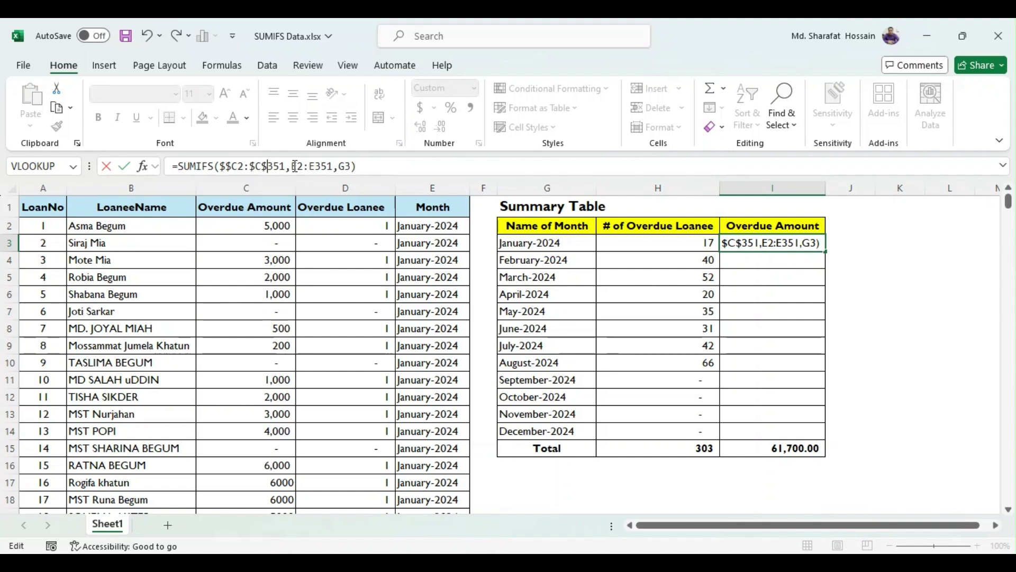
{"action": "type", "text": "$"}
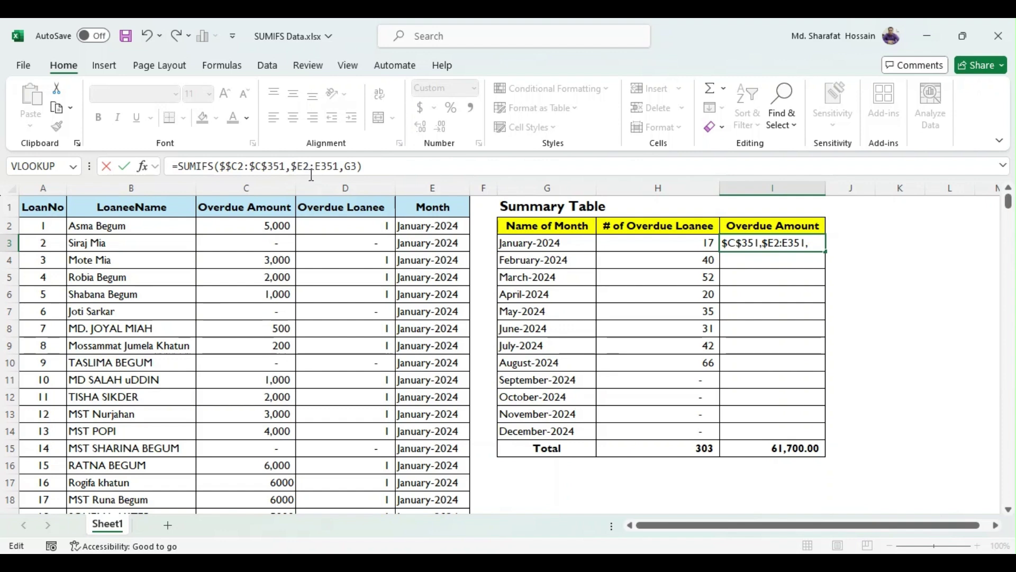
{"action": "type", "text": "$"}
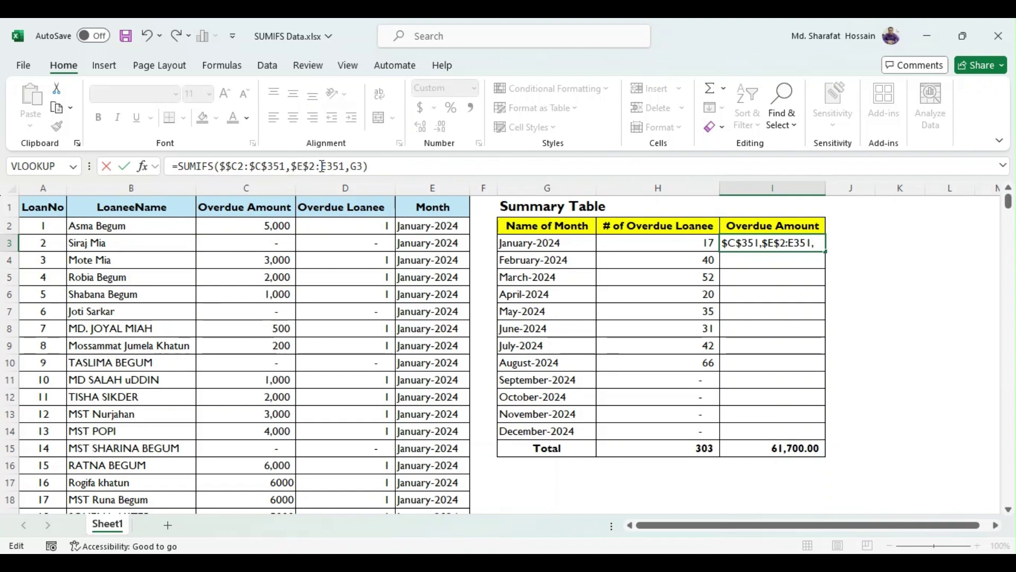
{"action": "type", "text": "$"}
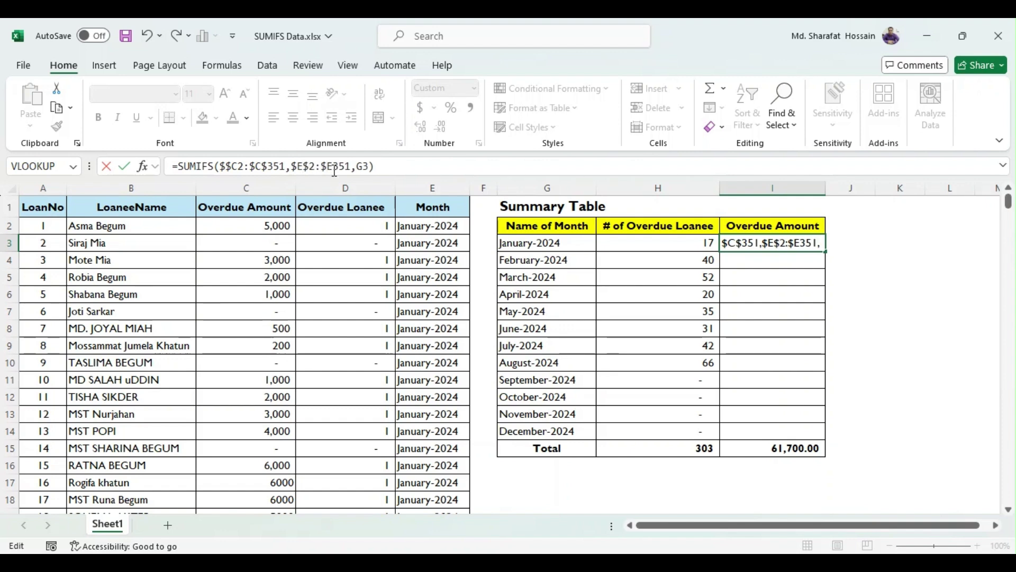
{"action": "type", "text": "$"}
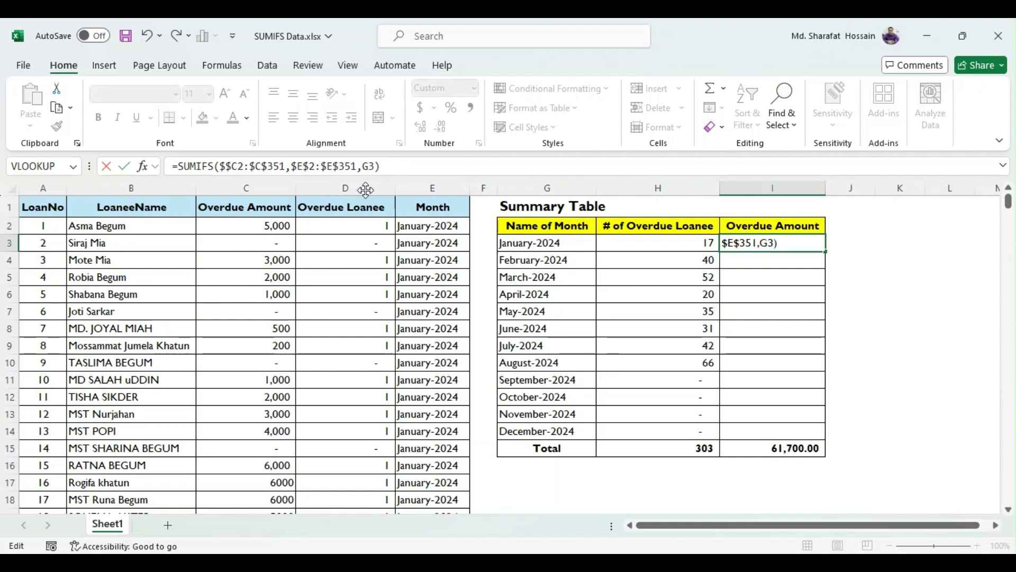
{"action": "key", "text": "Return"}
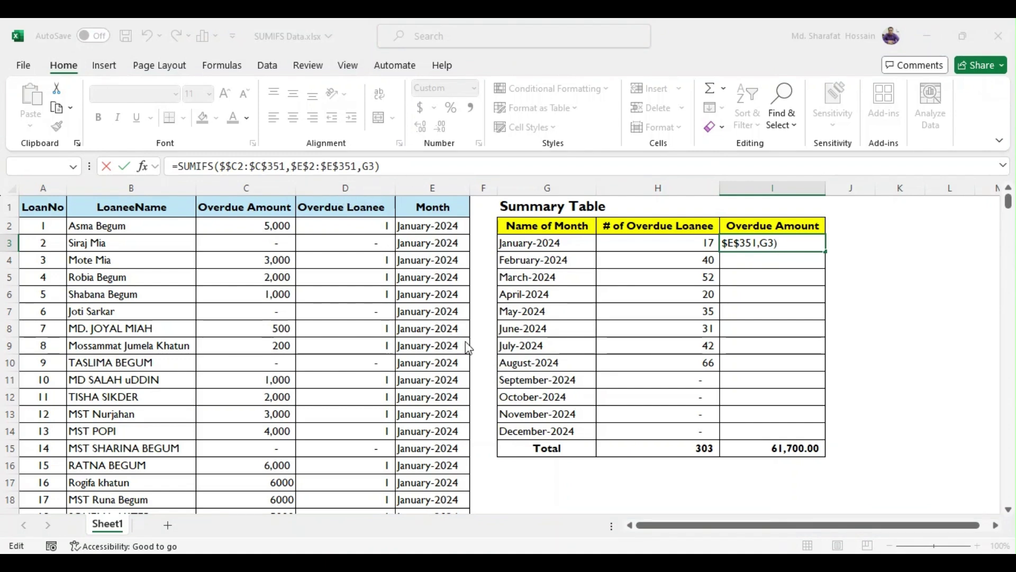
{"action": "key", "text": "ctrl+Return"}
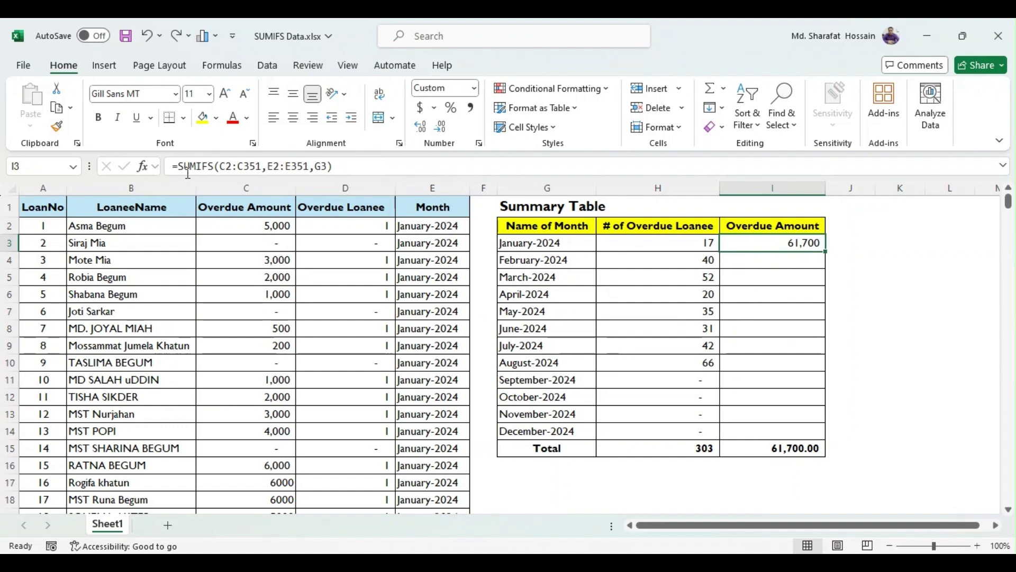
- Make the sum range in January's I3 SUMIFS formula absolute as $C$2:$C$351
{"action": "left_click", "coordinate": [223, 168]}
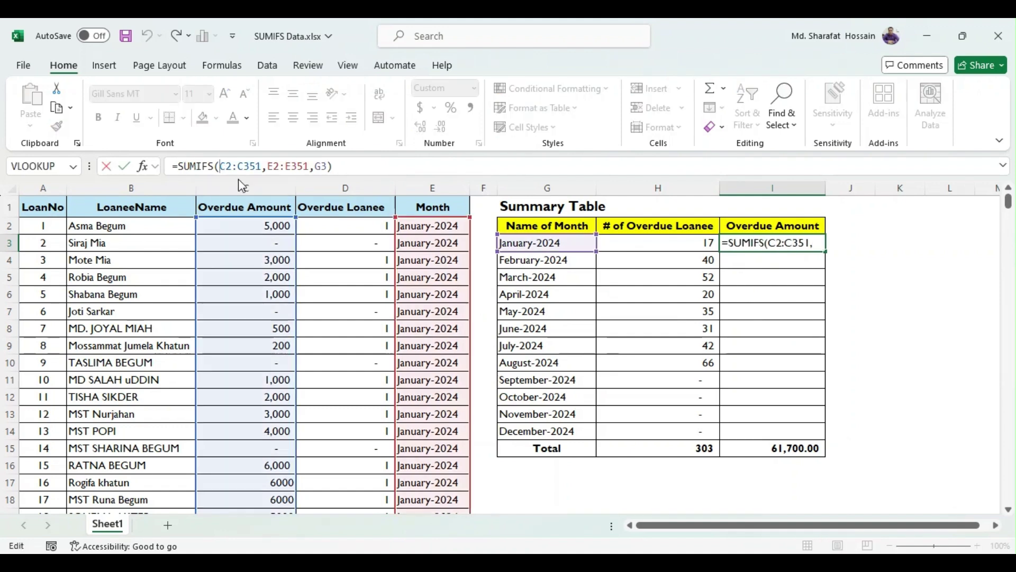
{"action": "type", "text": "$C"}
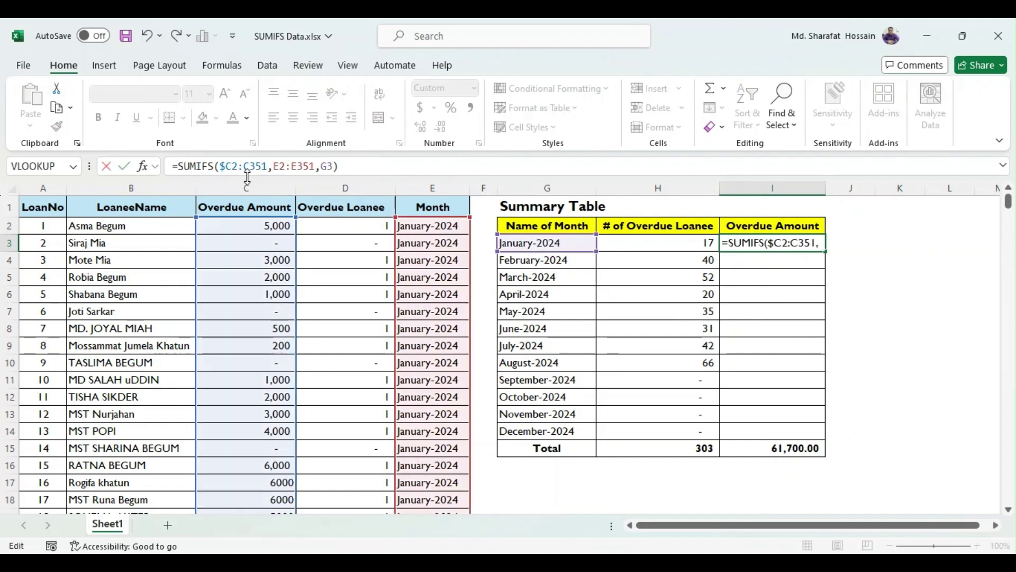
{"action": "type", "text": "$"}
{"action": "left_click", "coordinate": [255, 173]}
{"action": "type", "text": "$"}
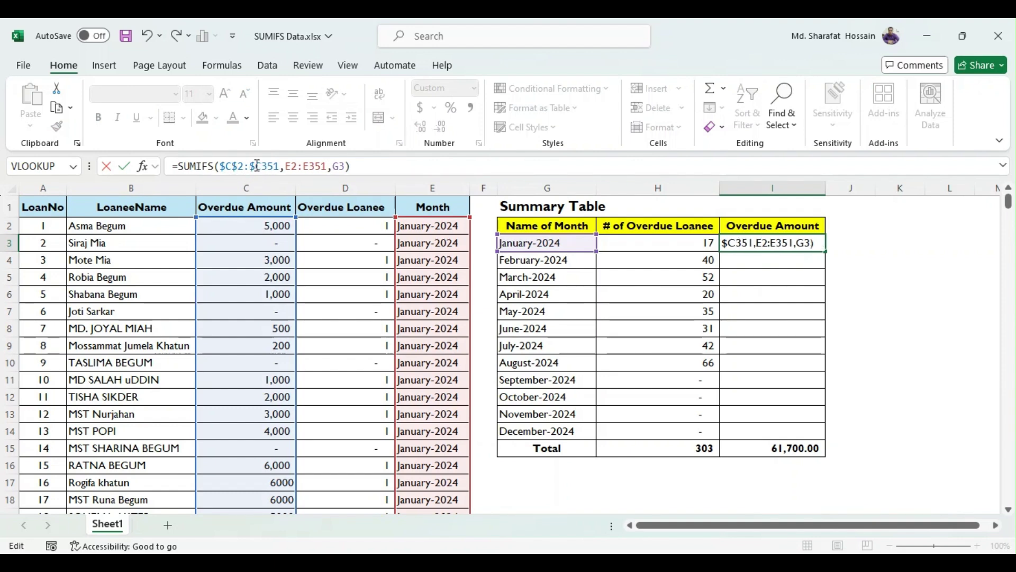
{"action": "type", "text": "$"}
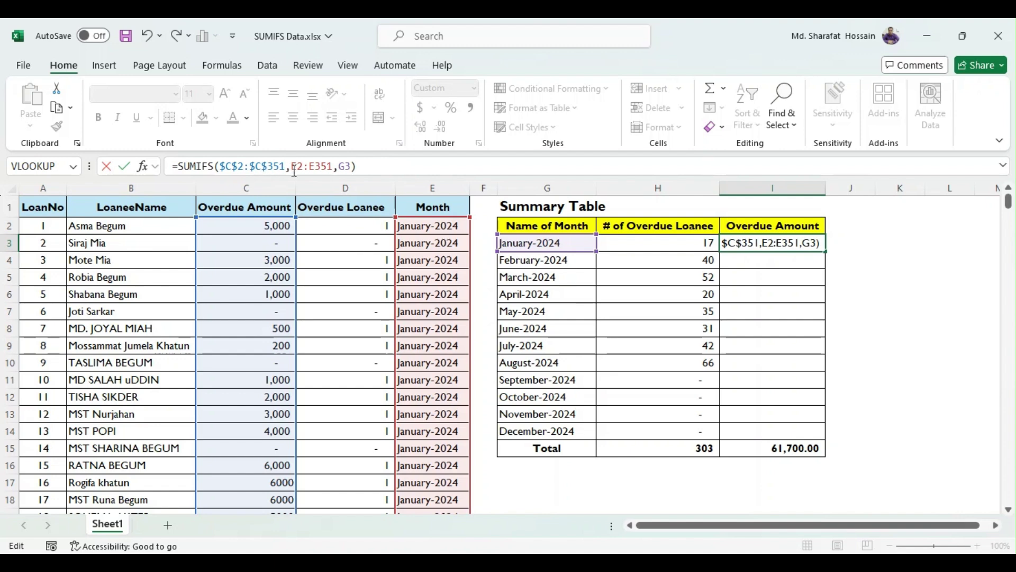
- Make the criteria range in the I3 formula absolute as $E$2:$E$351, keeping G3 relative, and commit the formula
{"action": "type", "text": "$"}
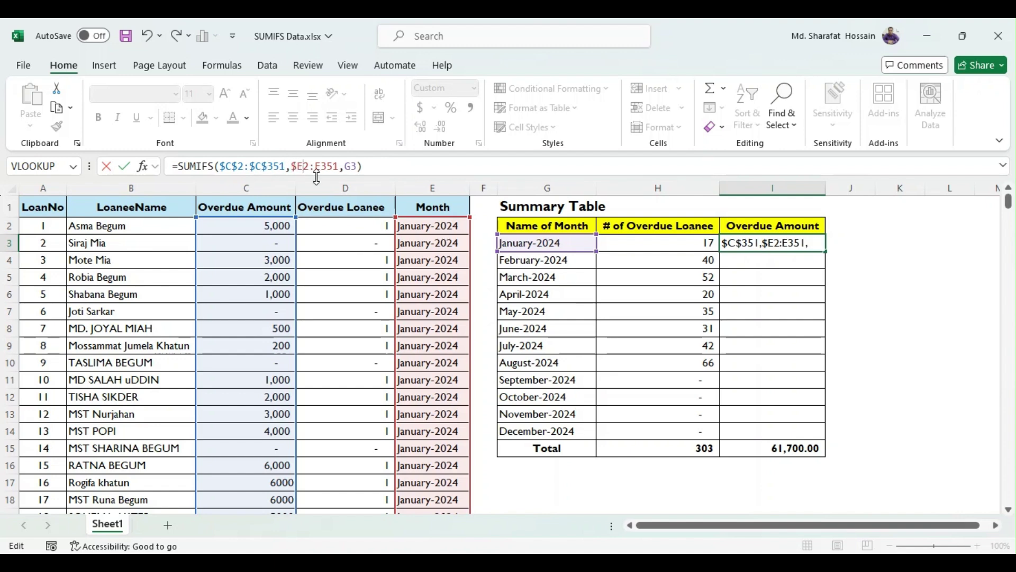
{"action": "type", "text": "$"}
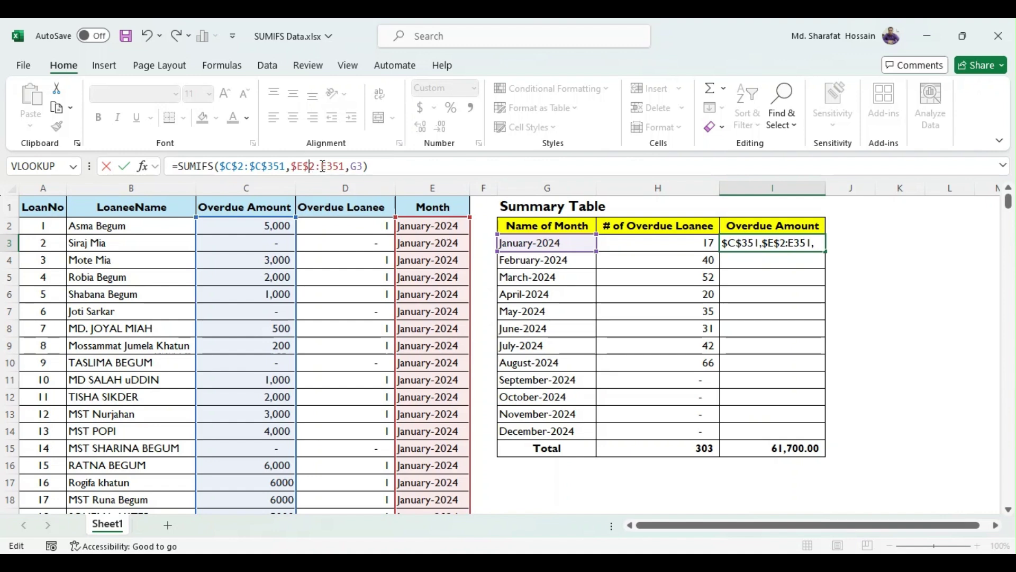
{"action": "type", "text": "$E$"}
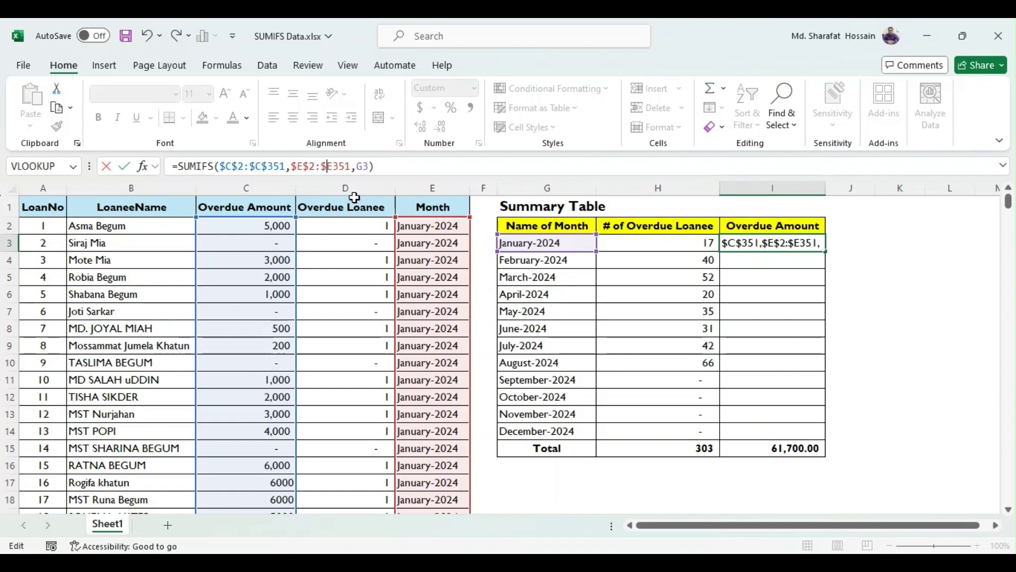
{"action": "left_click", "coordinate": [341, 166]}
{"action": "type", "text": "$"}
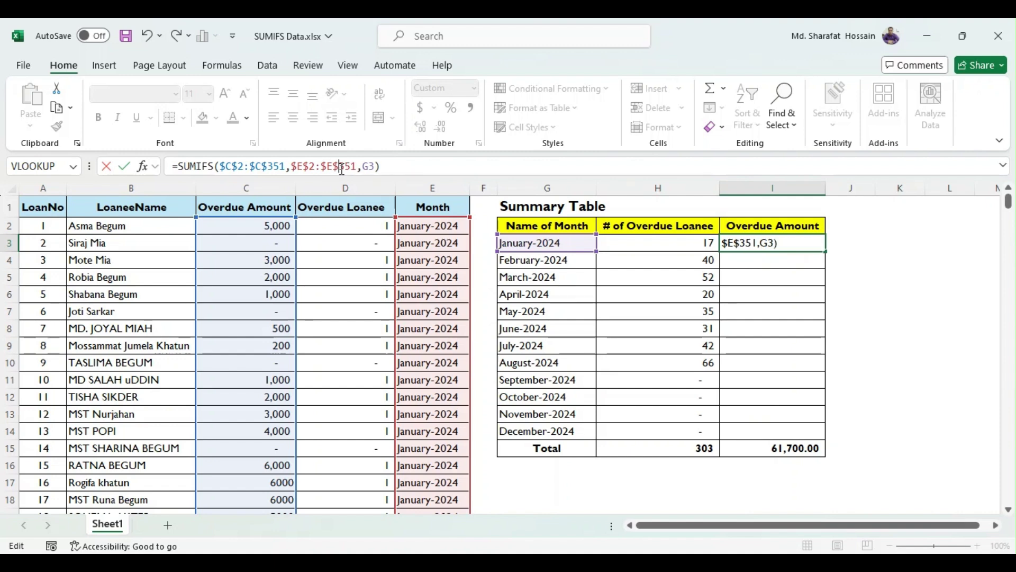
{"action": "key", "text": "Return"}
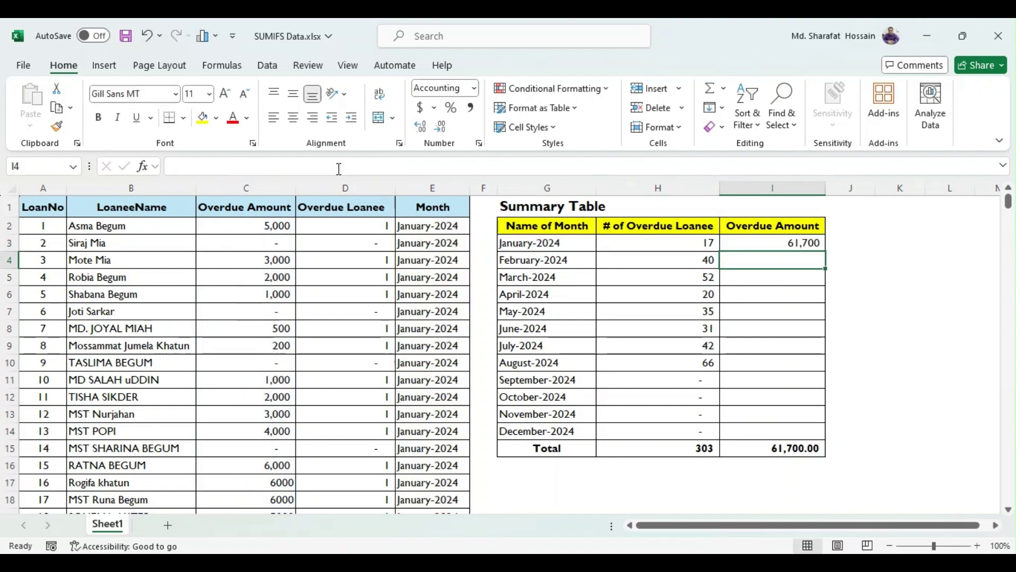
- Fill the SUMIFS formula from I3 down to December in I14, and format I3:I15 with no decimal places
{"action": "left_click", "coordinate": [794, 244]}
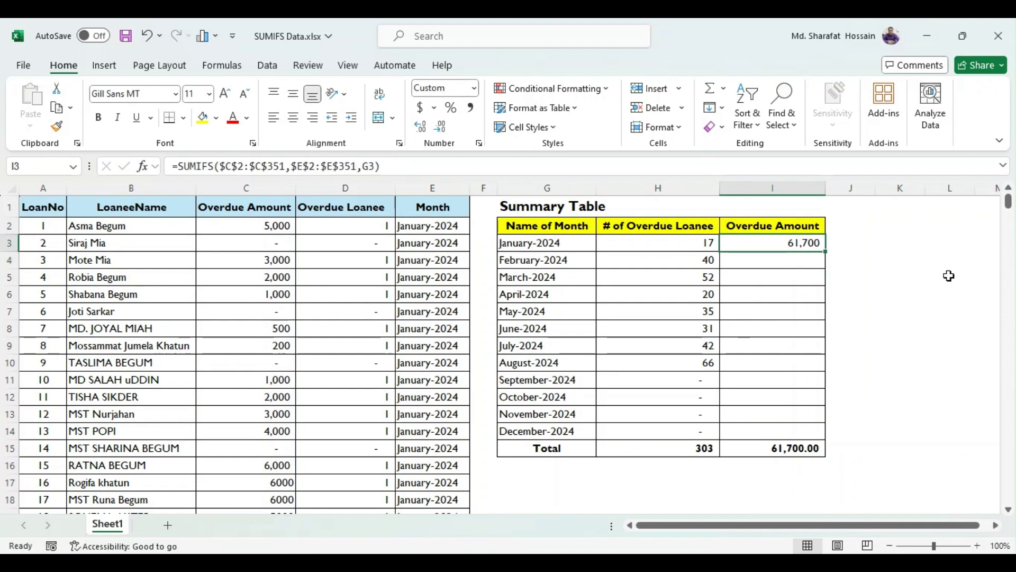
{"action": "double_click", "coordinate": [827, 253]}
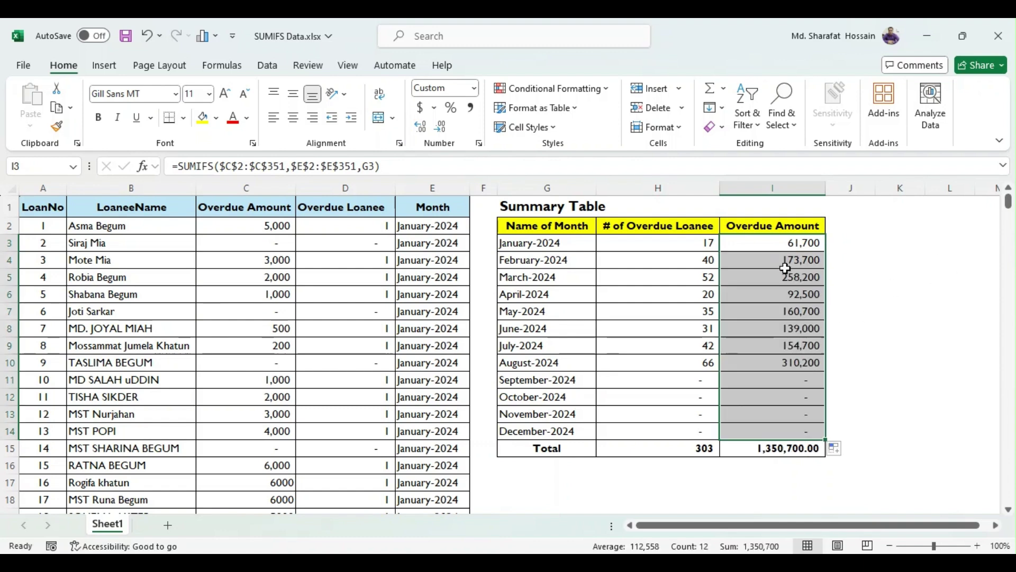
{"action": "left_click_drag", "start_coordinate": [761, 246], "coordinate": [753, 448]}
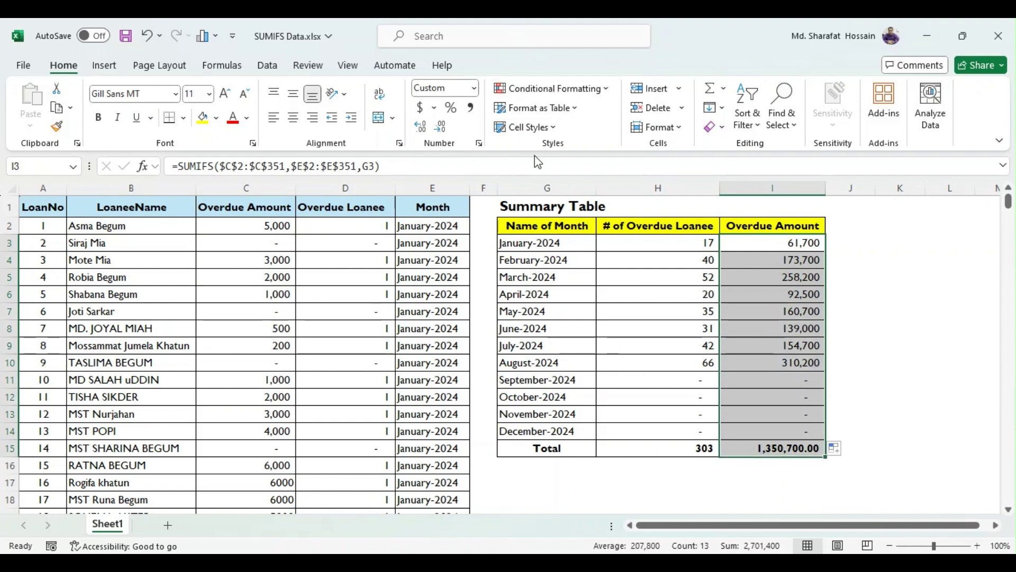
{"action": "left_click", "coordinate": [421, 127]}
{"action": "left_click", "coordinate": [422, 128]}
{"action": "left_click", "coordinate": [440, 127]}
{"action": "left_click", "coordinate": [441, 127]}
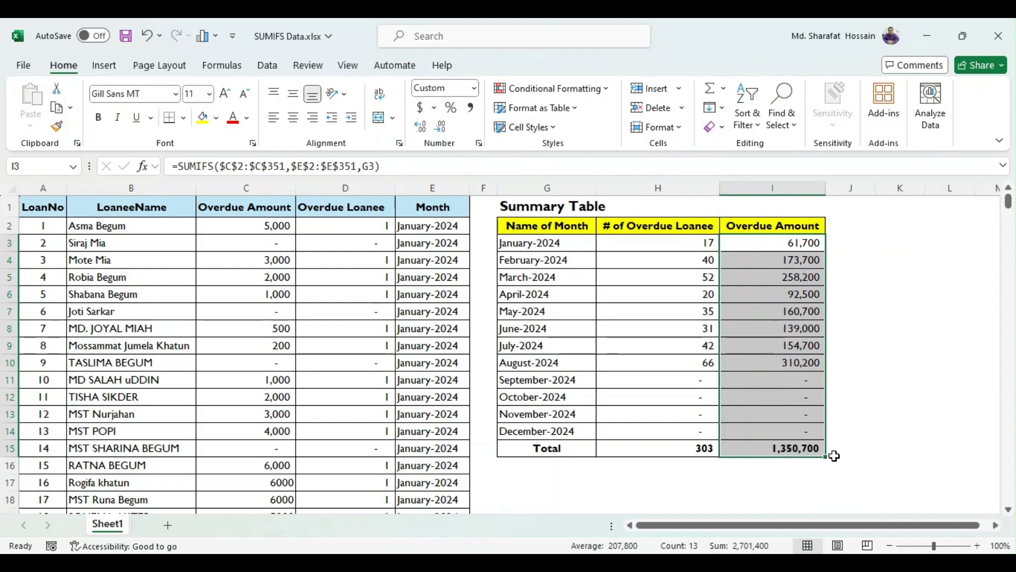
- Compare the sum of the monthly amounts in I3:I14 with the sum of the source overdue amounts in C2:C351 and the table's total
{"action": "left_click_drag", "start_coordinate": [788, 244], "coordinate": [770, 431]}
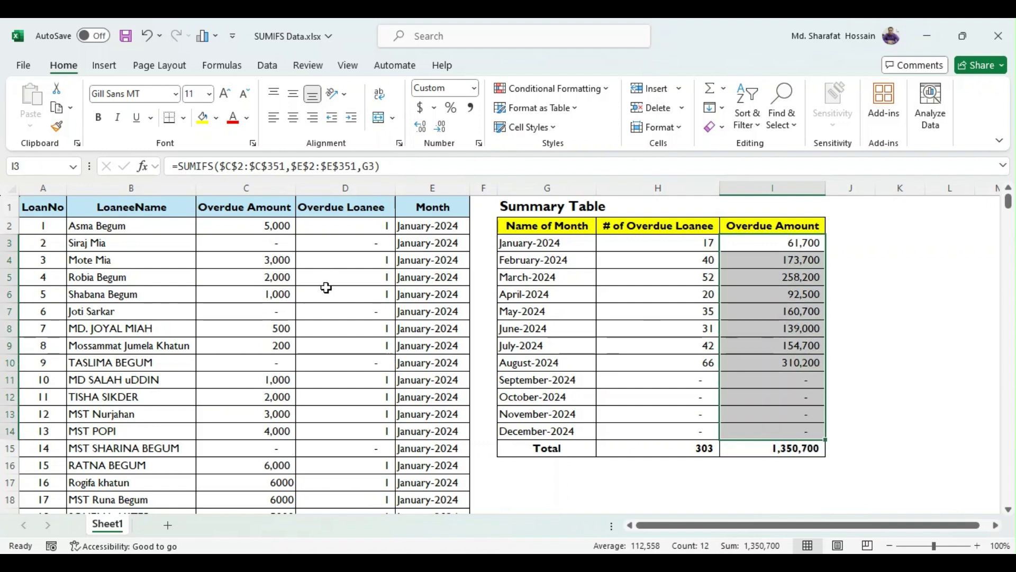
{"action": "left_click", "coordinate": [283, 227]}
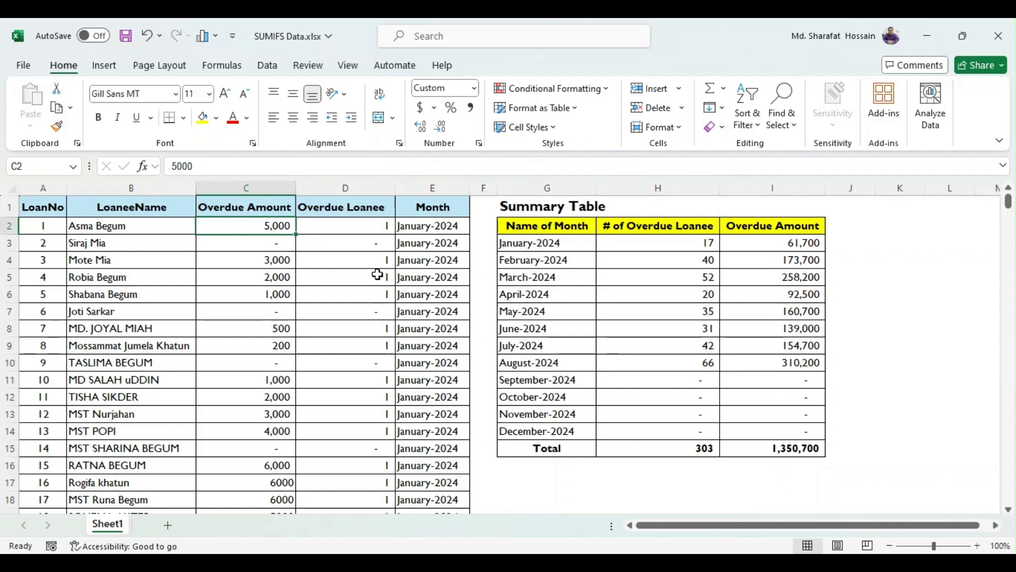
{"action": "key", "text": "End"}
{"action": "key", "text": "shift+Down"}
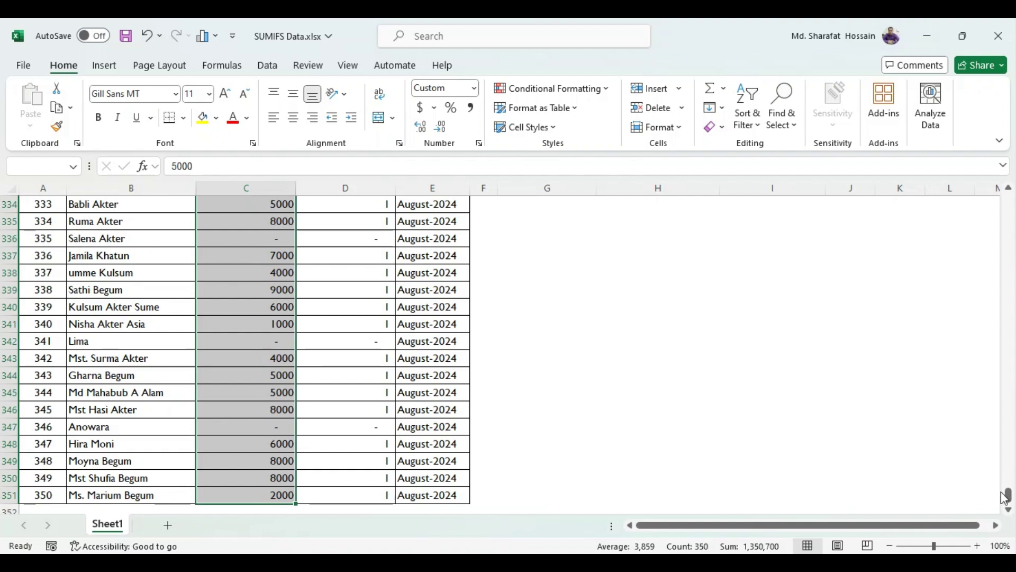
{"action": "left_click_drag", "start_coordinate": [1007, 503], "coordinate": [1008, 200]}
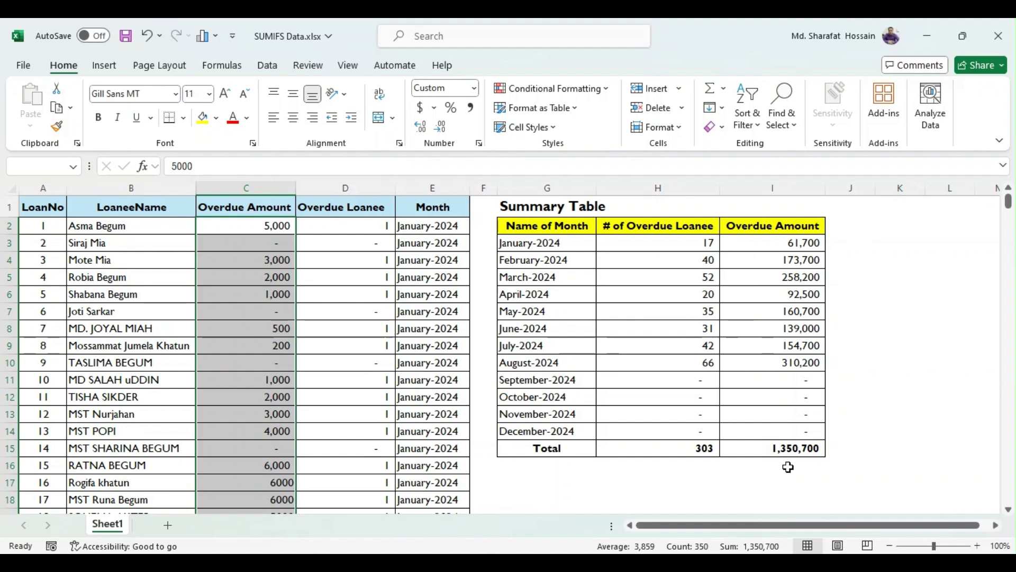
{"action": "left_click", "coordinate": [782, 448]}
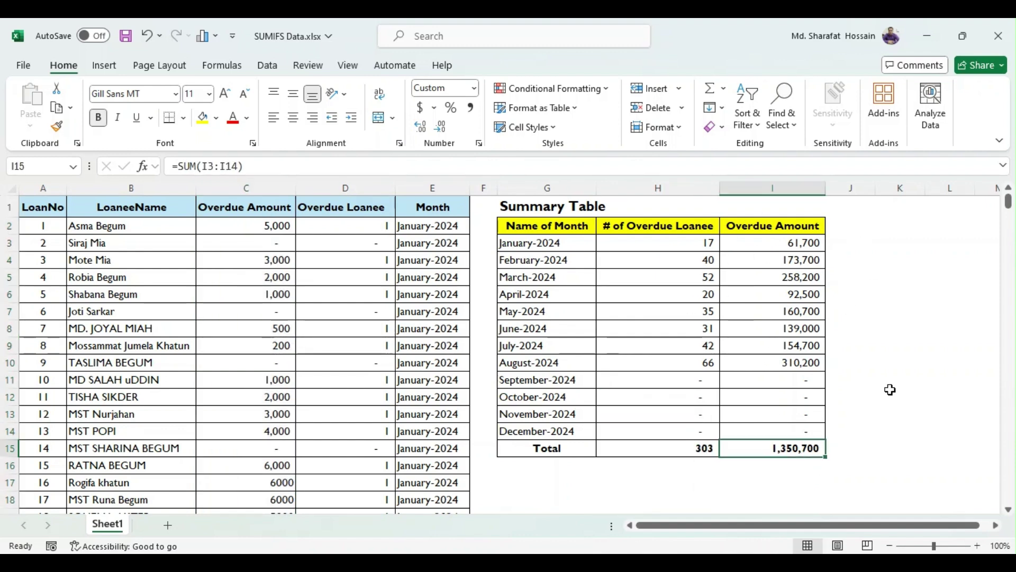
{"action": "left_click", "coordinate": [766, 247]}
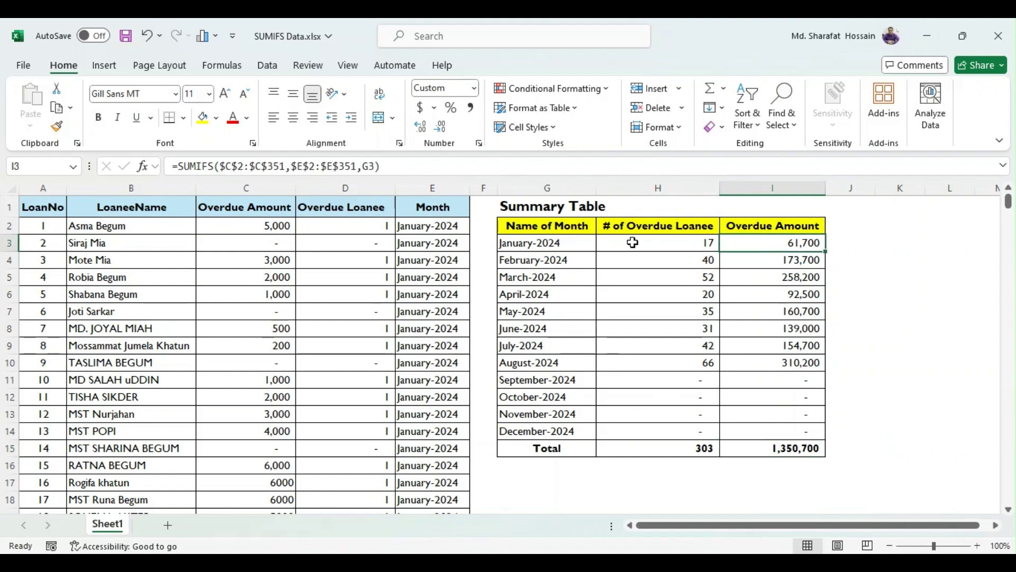